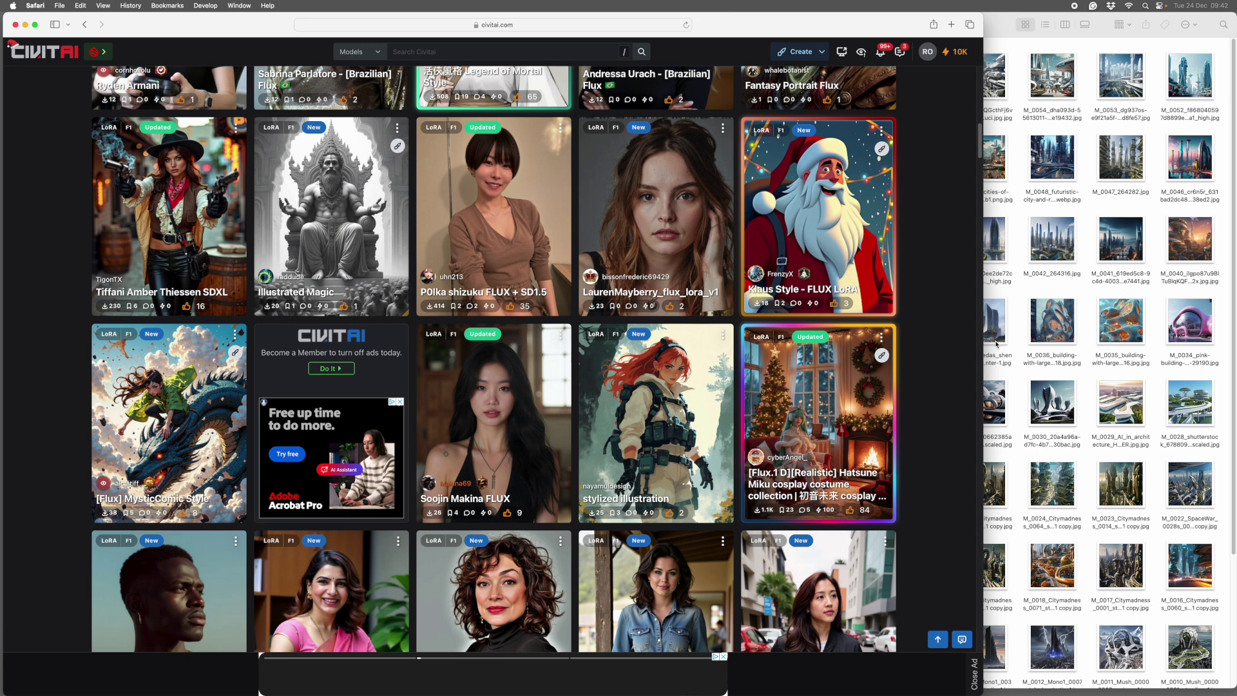
- Widen the Safari window over the Civitai models grid and open the Create menu
left_click_drag(983, 333, 1019, 334)
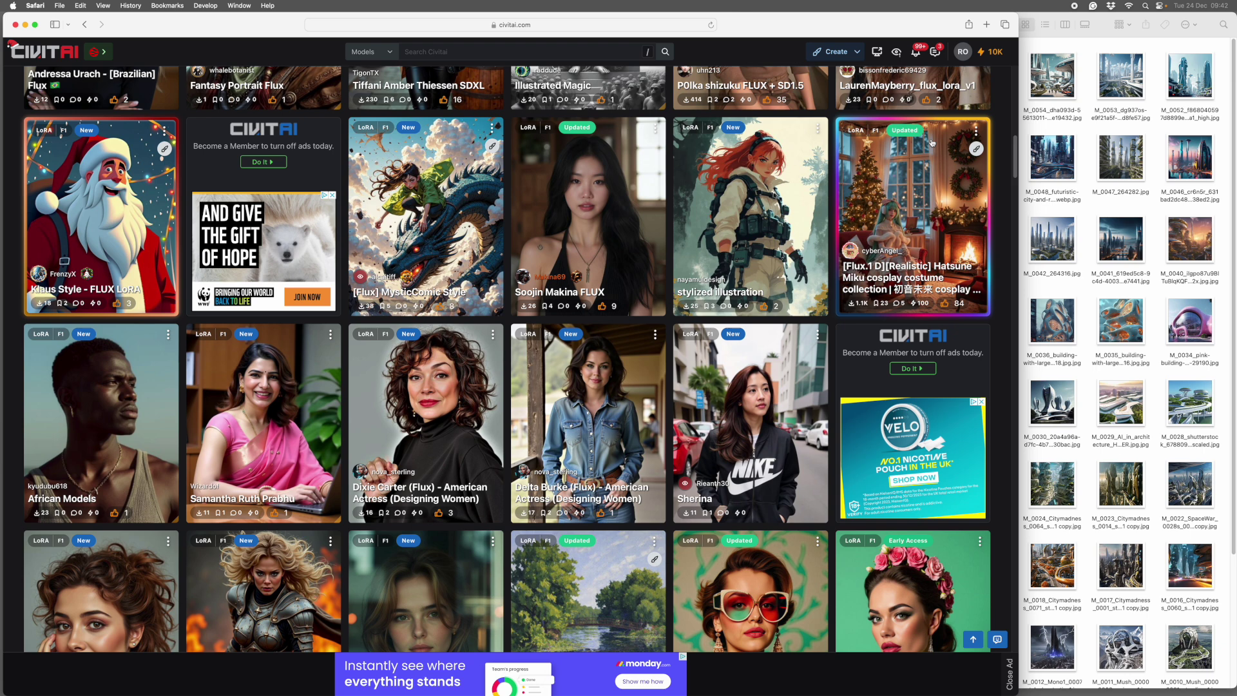
left_click(832, 52)
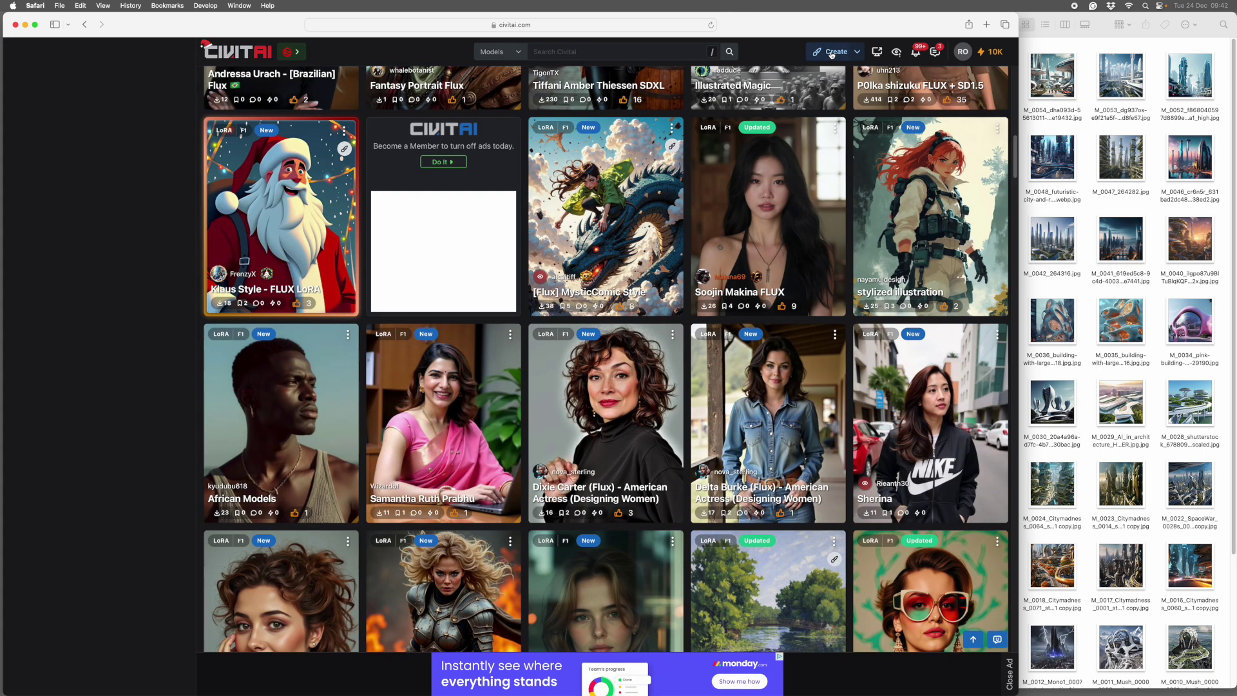
- Start a new Style LoRA named 'SwoopZ' and continue to the training-data step
left_click(857, 51)
left_click(827, 166)
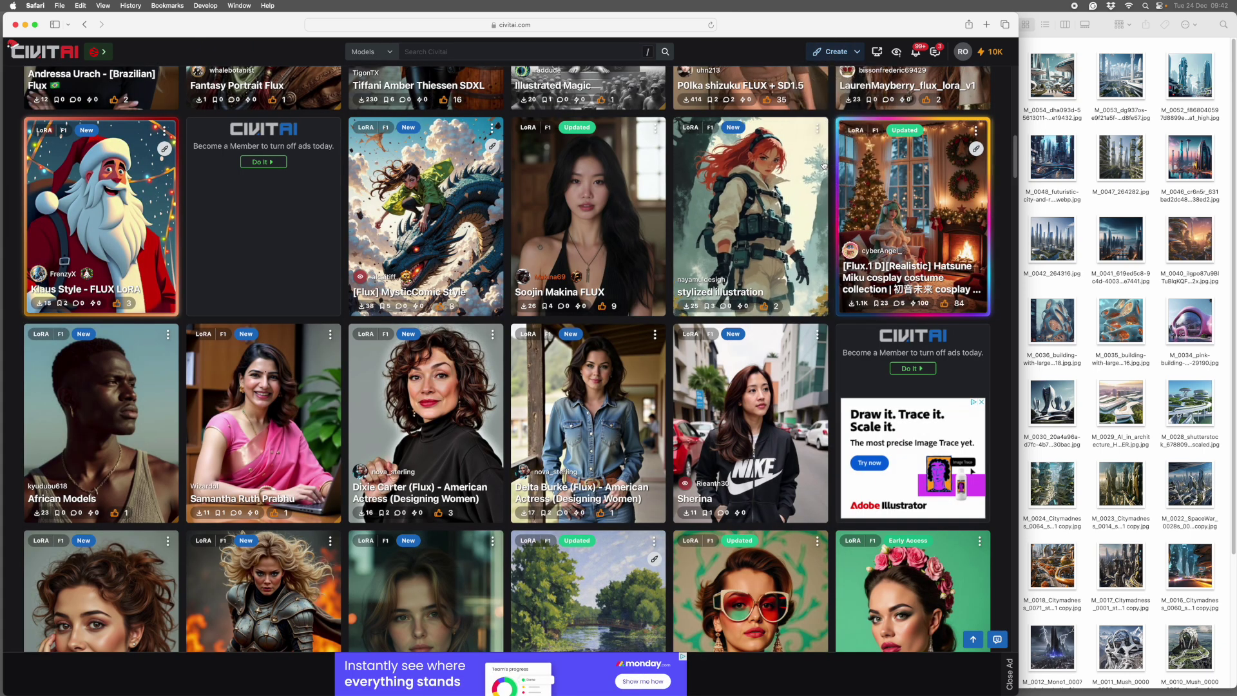
left_click(530, 273)
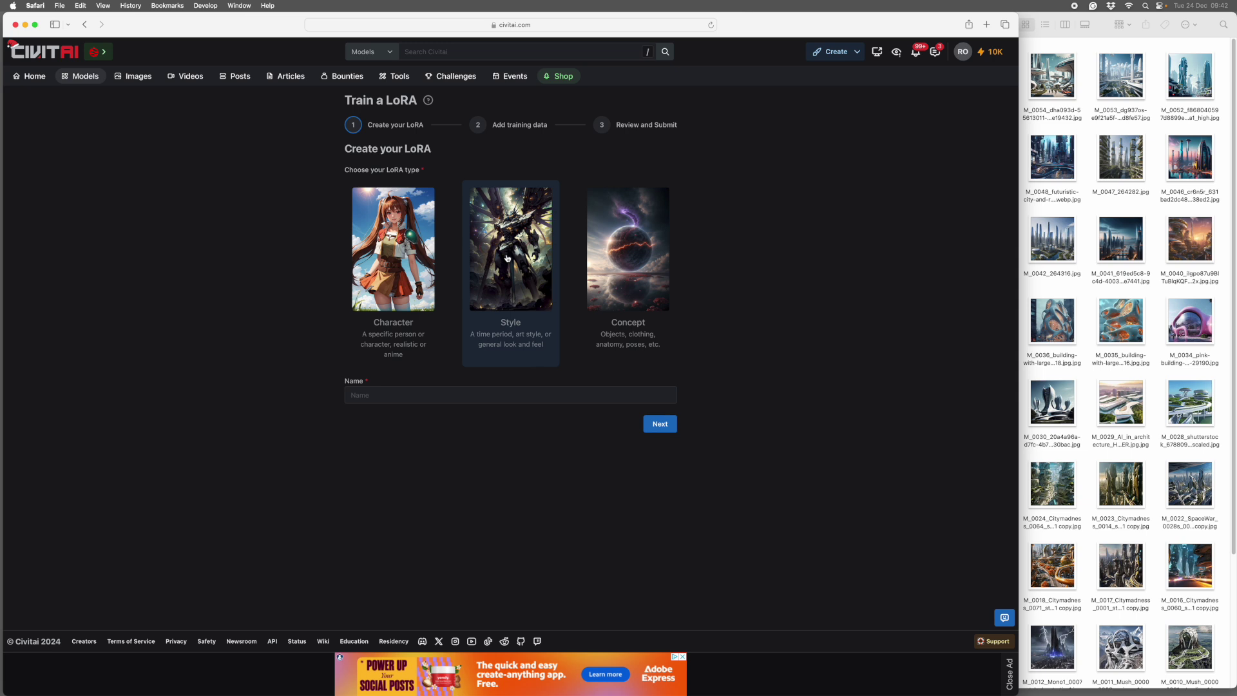
left_click(413, 395)
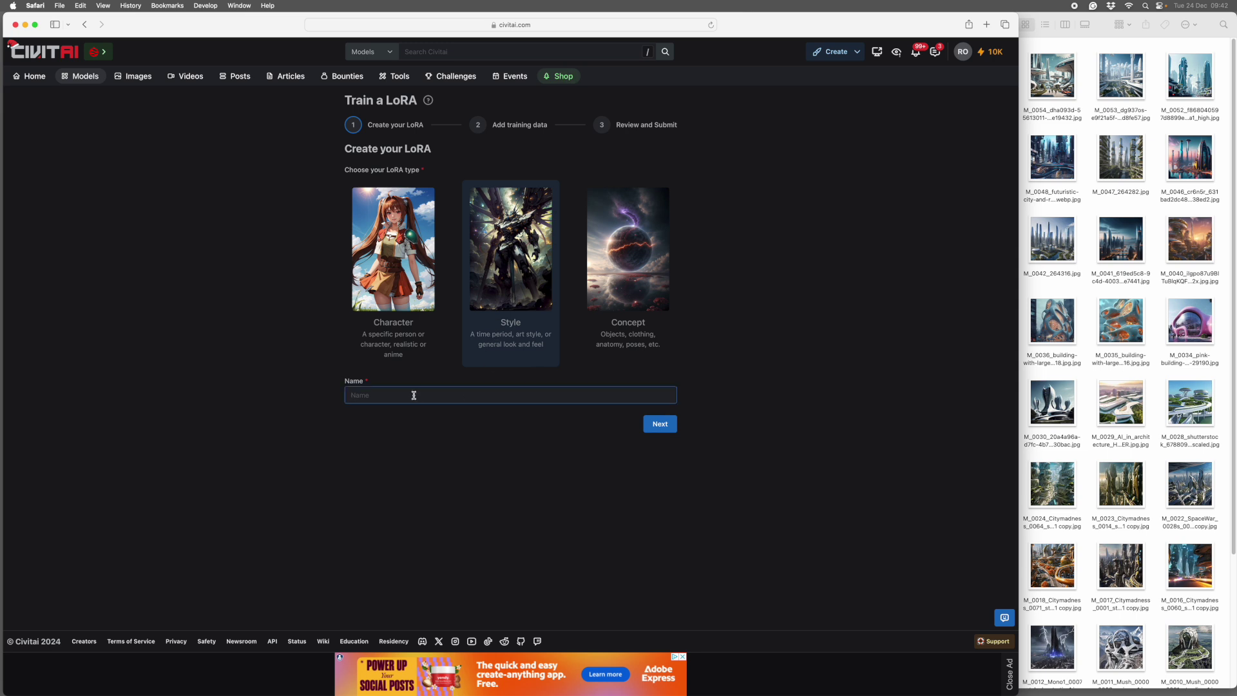
type("SwoopZ")
left_click(658, 425)
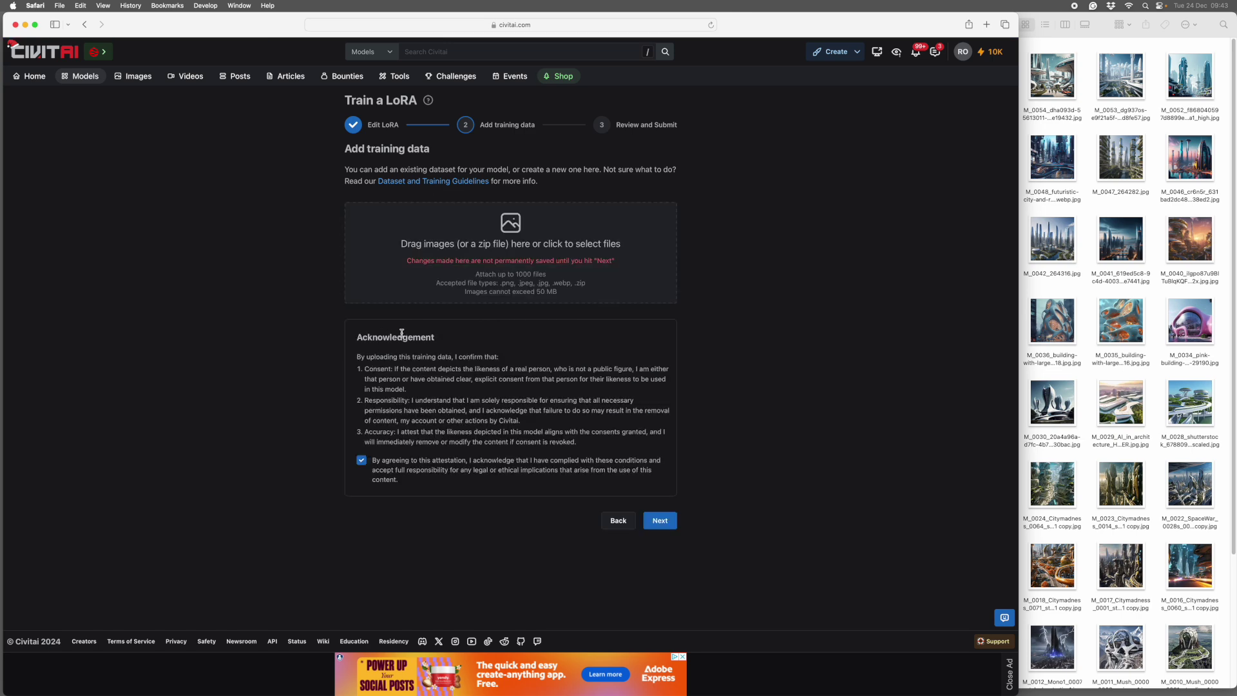
- Drag all 58 images from the SwoopyMod Finder folder onto Civitai's upload area
left_click(1089, 380)
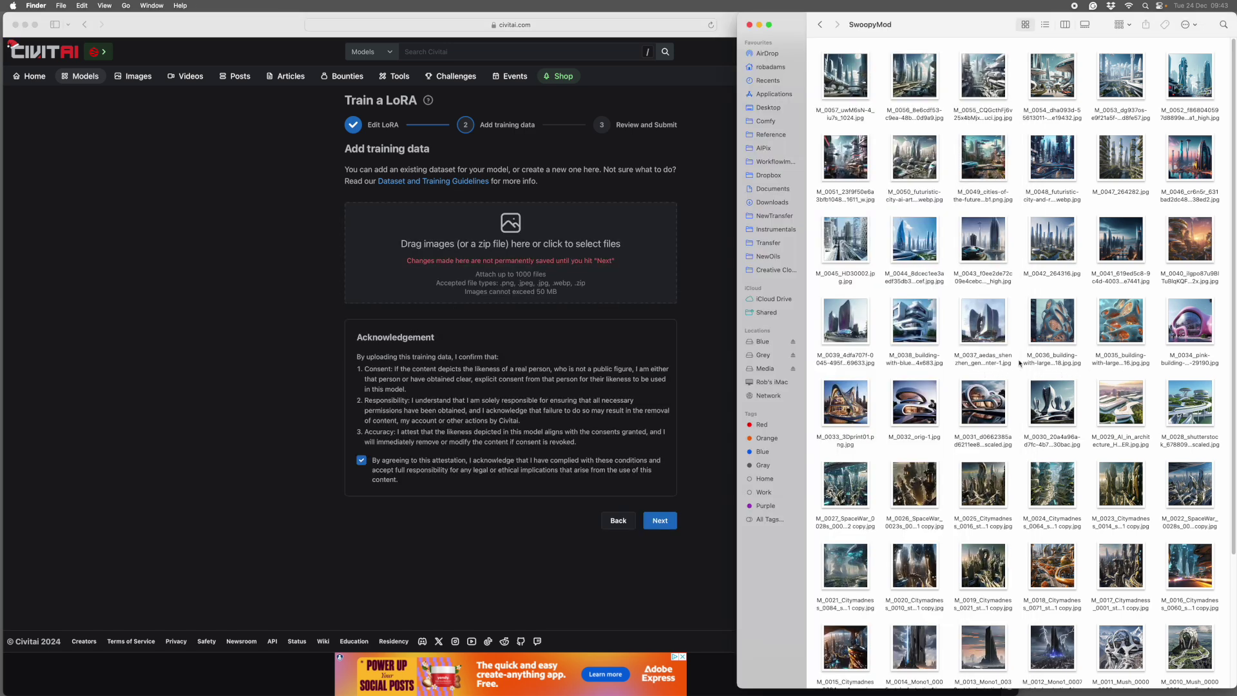
key("super+a")
left_click_drag(986, 251, 537, 251)
scroll(217, 342, "down", 3)
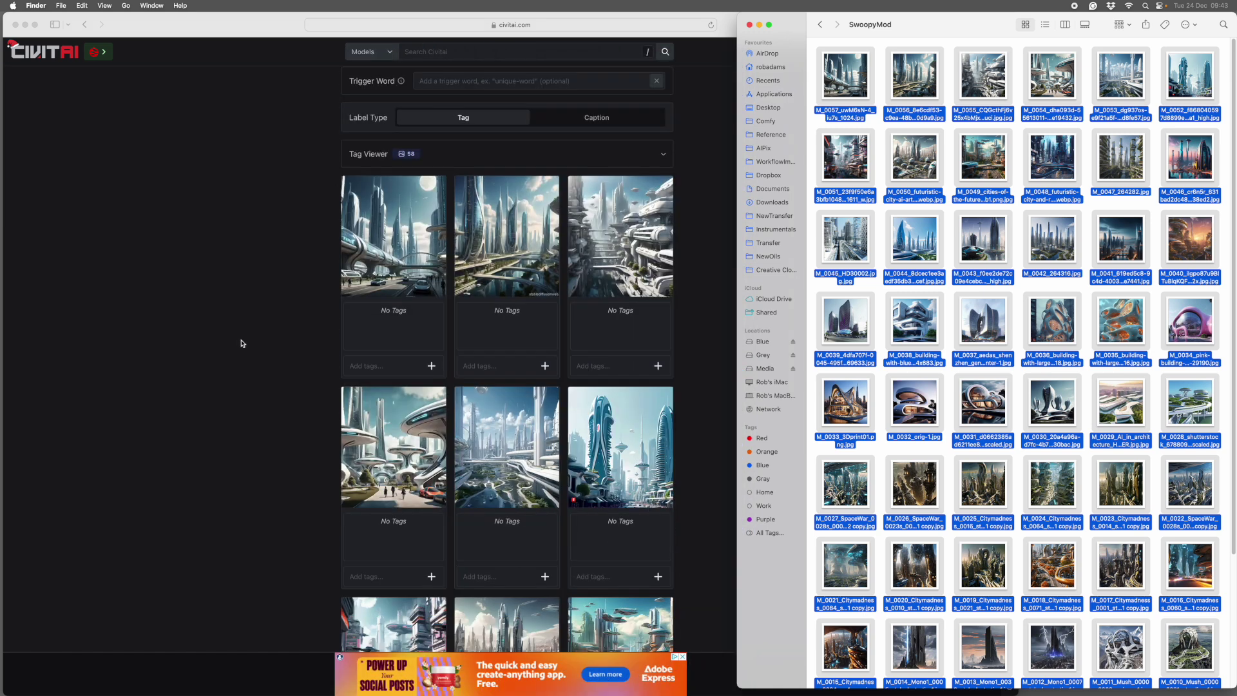
scroll(242, 344, "up", 4)
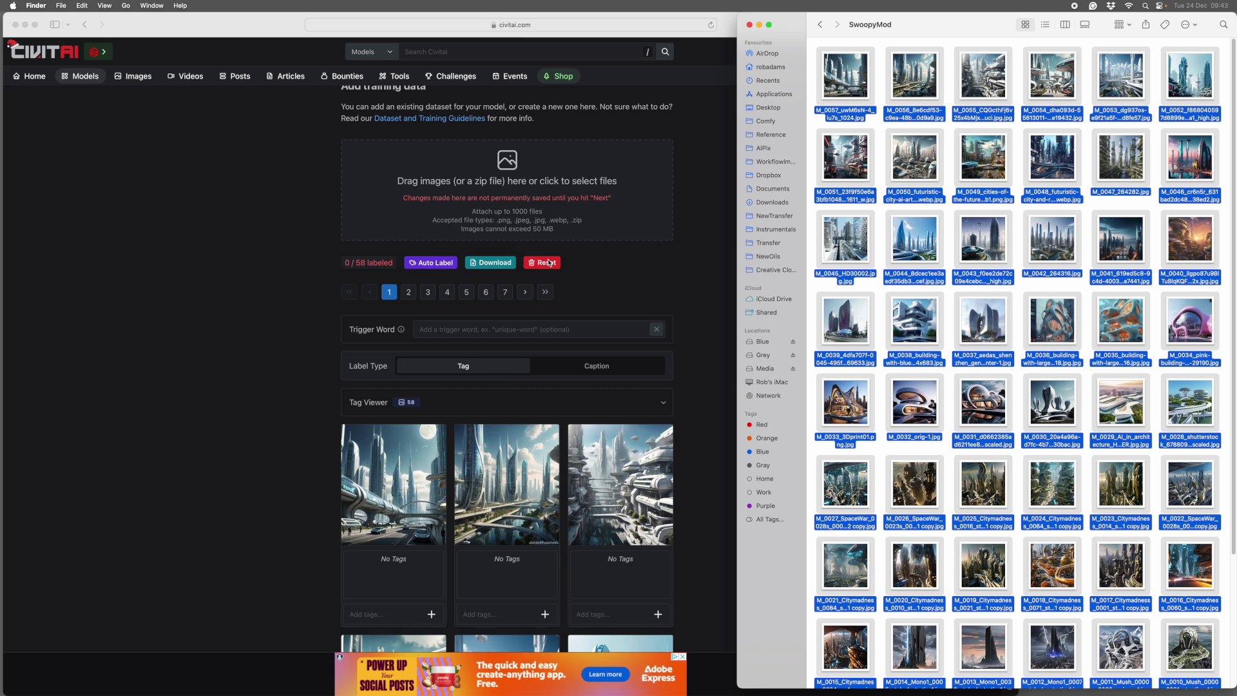
- Switch the dataset's Label Type to Caption
left_click(599, 370)
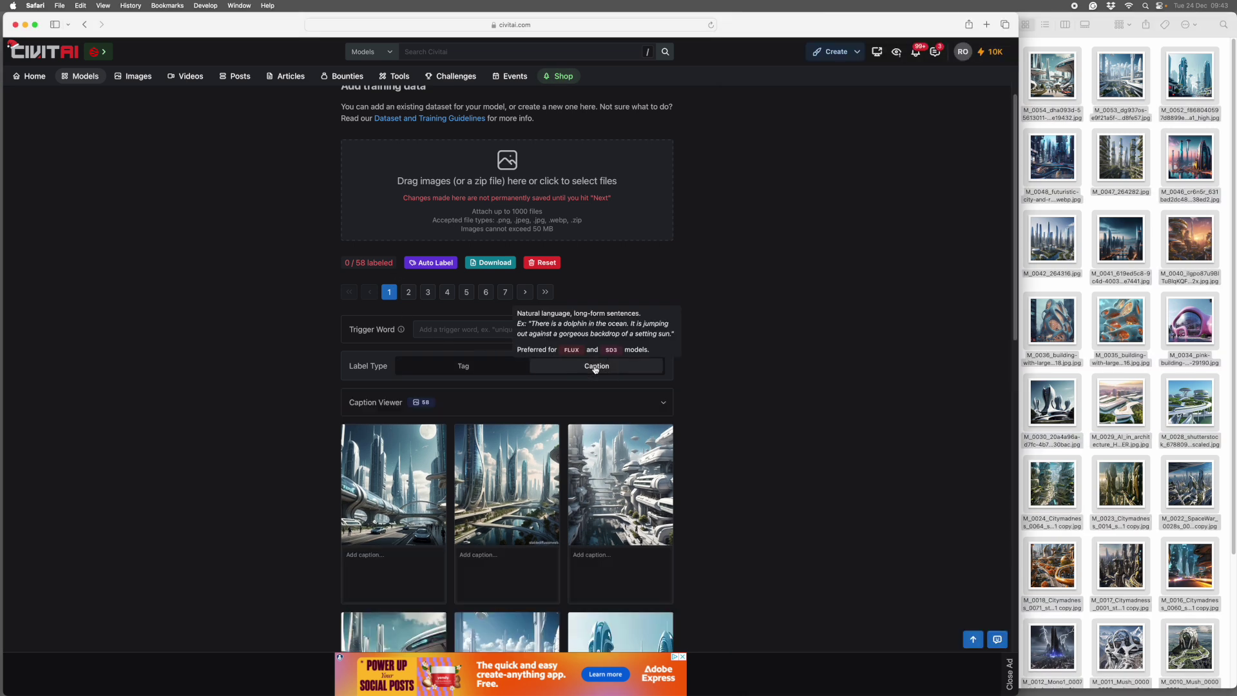
left_click(596, 367)
scroll(503, 487, "down", 2)
scroll(504, 487, "down", 4)
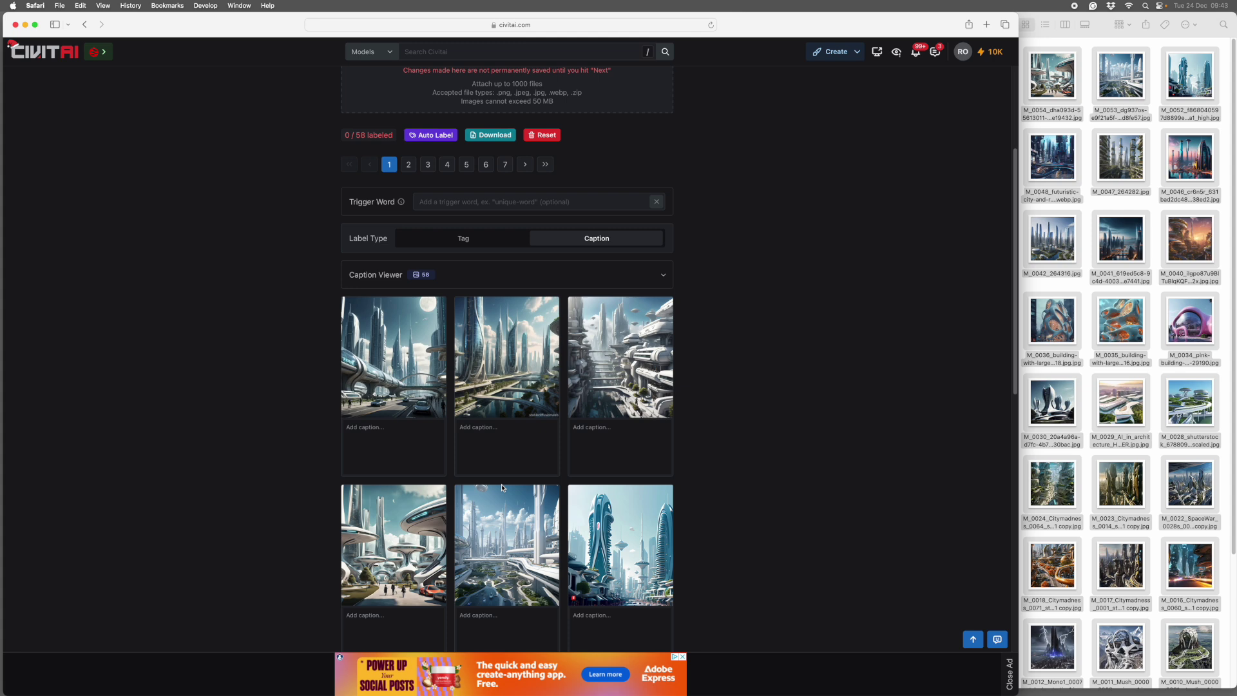
scroll(503, 488, "up", 2)
scroll(502, 488, "up", 1)
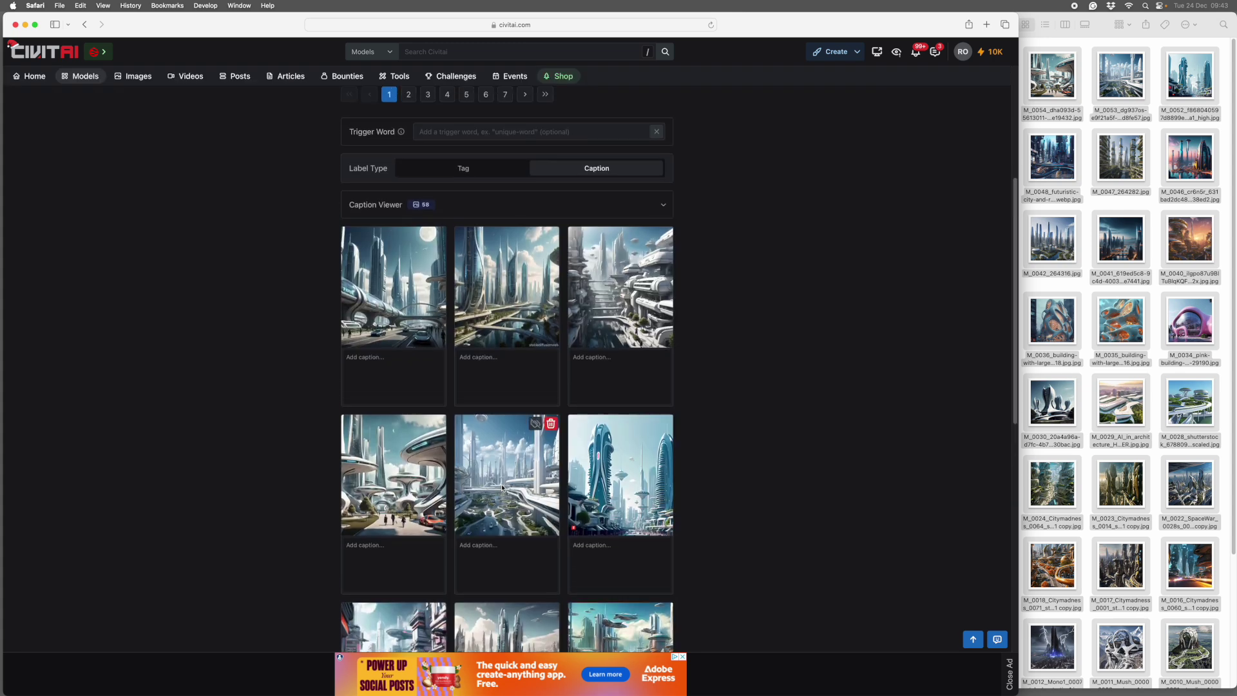
- Caption the first image 'swoopz', copy it, and paste it into the next caption
left_click(354, 360)
type("swoopz")
left_click_drag(380, 357, 320, 354)
key("cmd+c")
left_click(364, 554)
key("cmd+v")
scroll(509, 451, "down", 5)
scroll(504, 522, "up", 1)
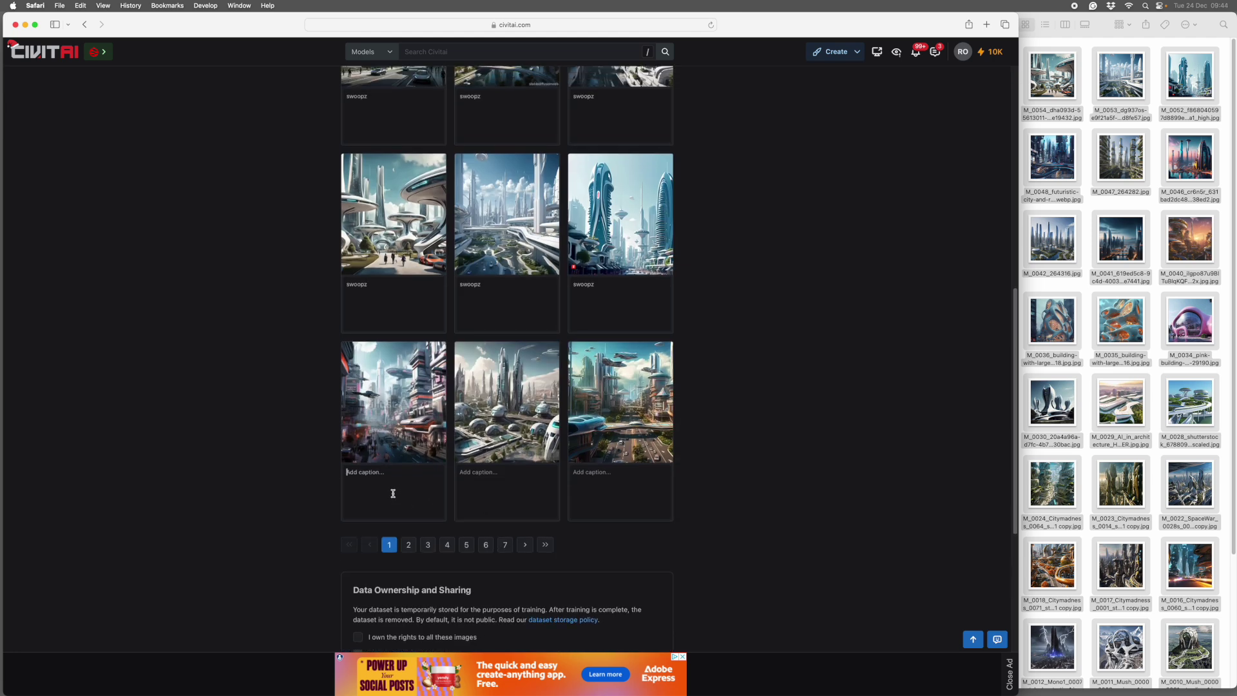
- Paste 'swoopz' into the image captions on page 2
left_click(409, 545)
left_click(532, 303)
key("cmd+v")
left_click(586, 302)
key("cmd+v")
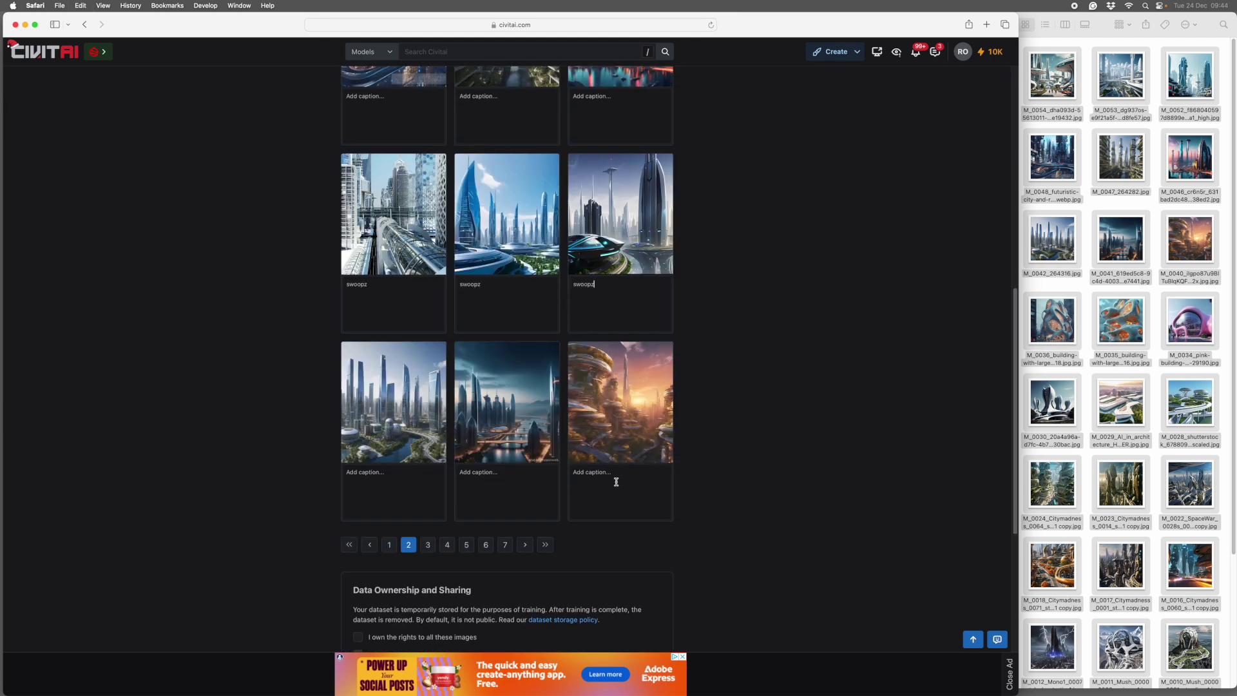
key("super+v")
key("super+v")
left_click(400, 496)
key("super+v")
scroll(406, 497, "down", 2)
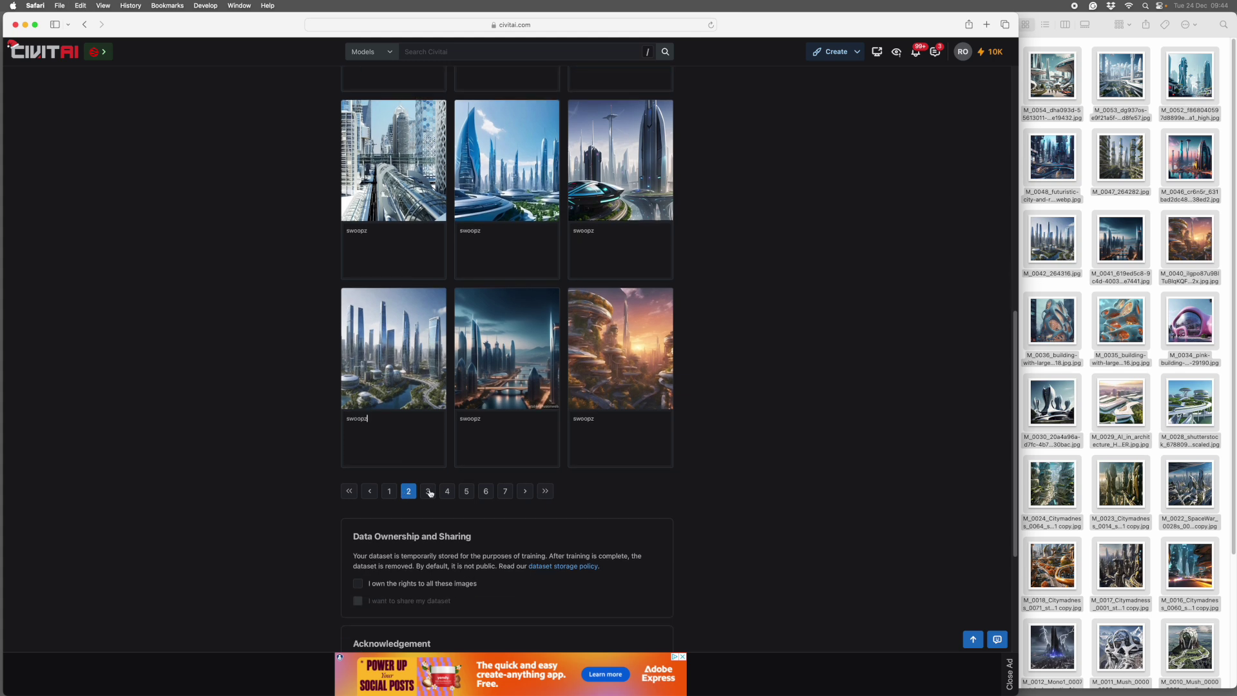
- Paste 'swoopz' into the top-row image captions on page 3
left_click(429, 492)
scroll(393, 261, "up", 3)
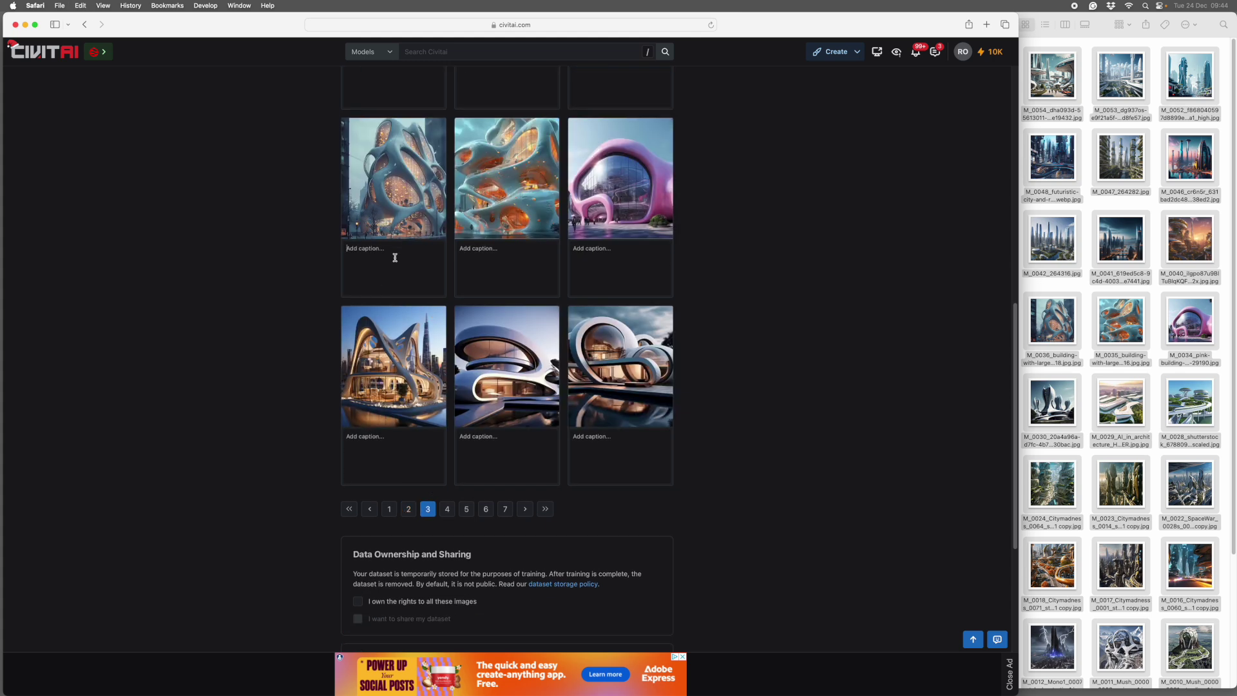
scroll(396, 260, "up", 2)
left_click(387, 182)
key("super+v")
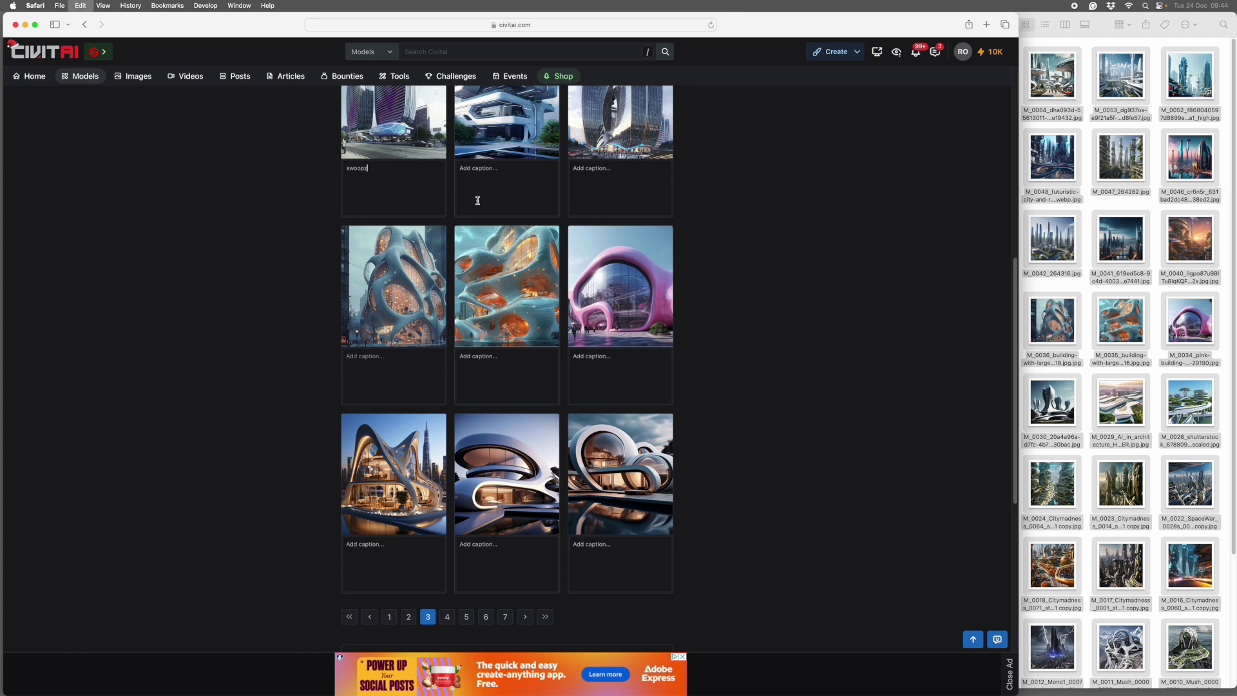
left_click(495, 189)
key("super+v")
left_click(610, 187)
key("super+v")
left_click(581, 375)
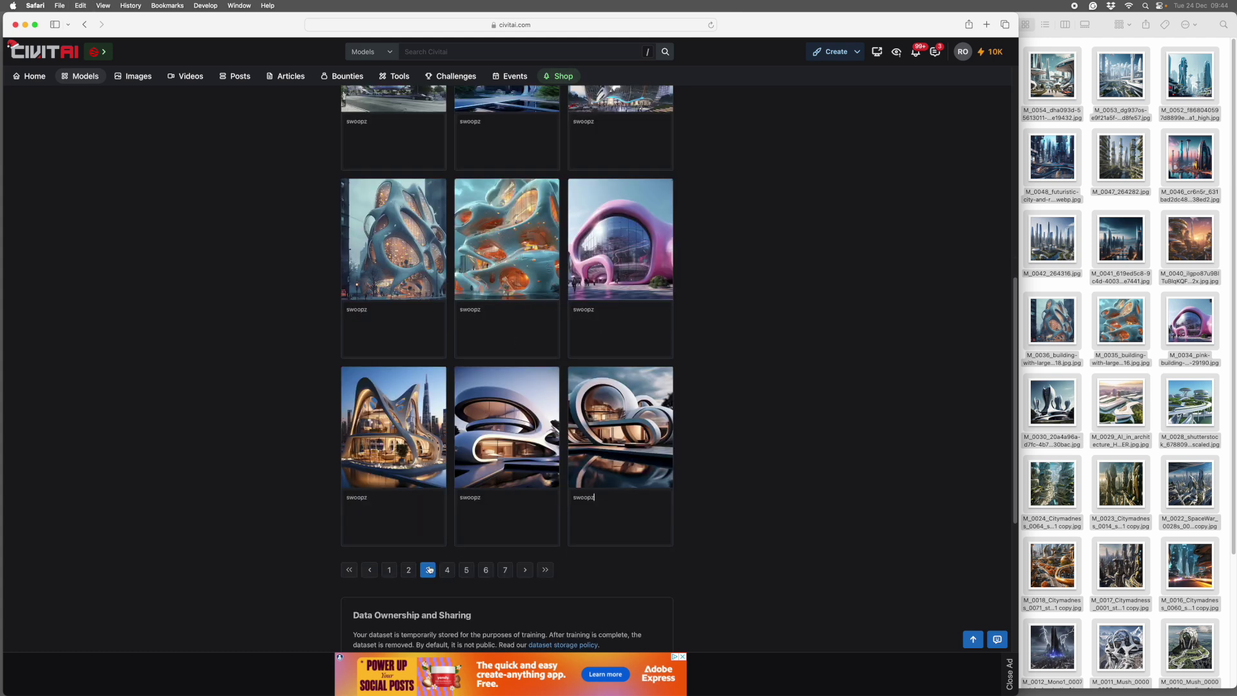
- Return to page 2 and fill its remaining captions with 'swoopz'
left_click(409, 570)
scroll(400, 182, "up", 1)
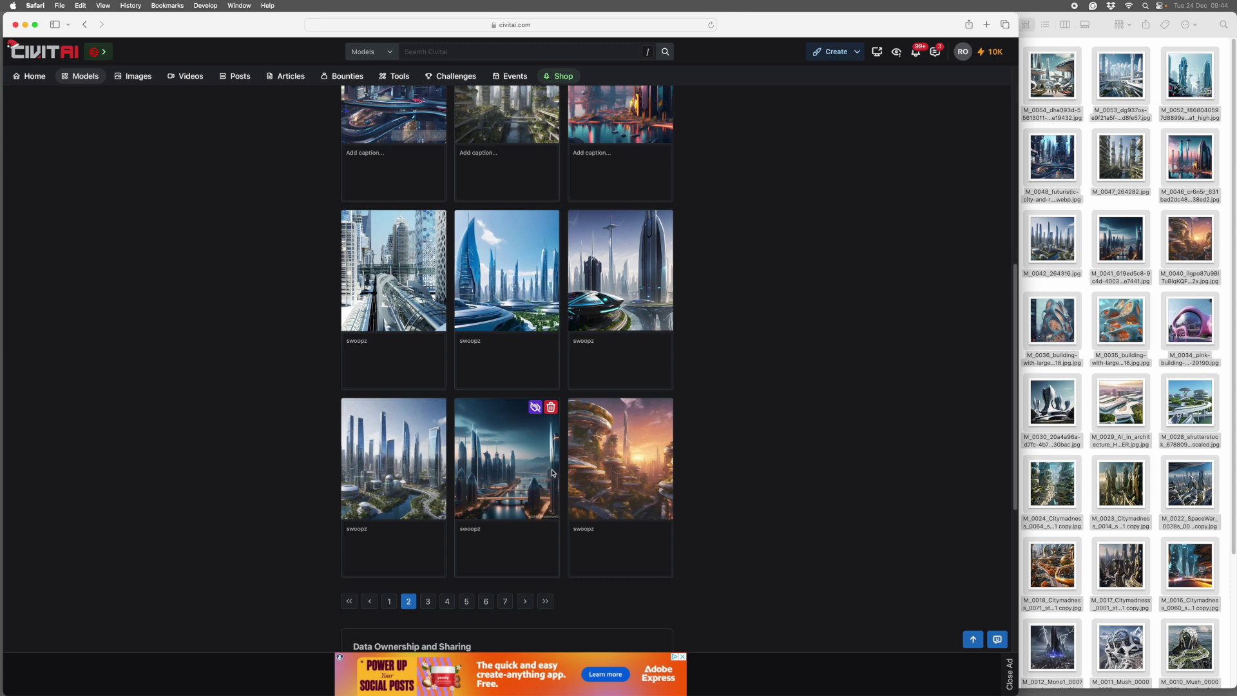
left_click(415, 173)
key("super+v")
key("Tab")
key("super+v")
key("Tab")
key("super+v")
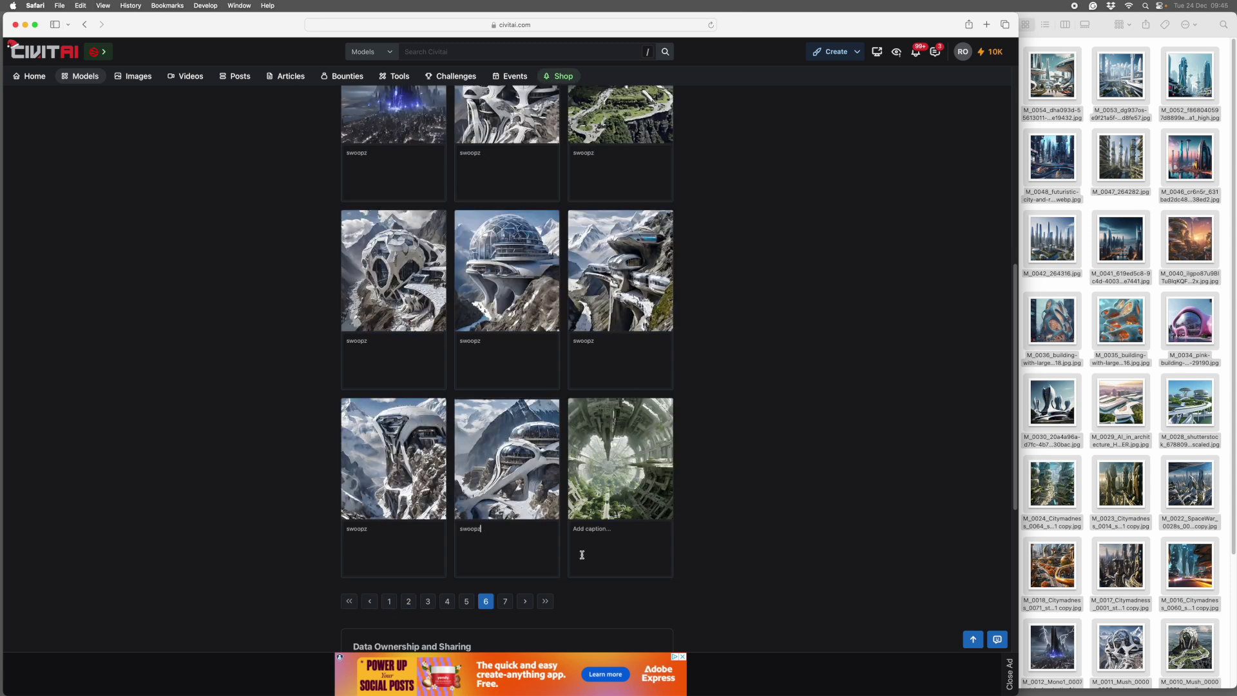
- Change the page-6 mountain images' captions to 'swoopz, mountains'
mouse_move(521, 285)
scroll(504, 334, "up", 2)
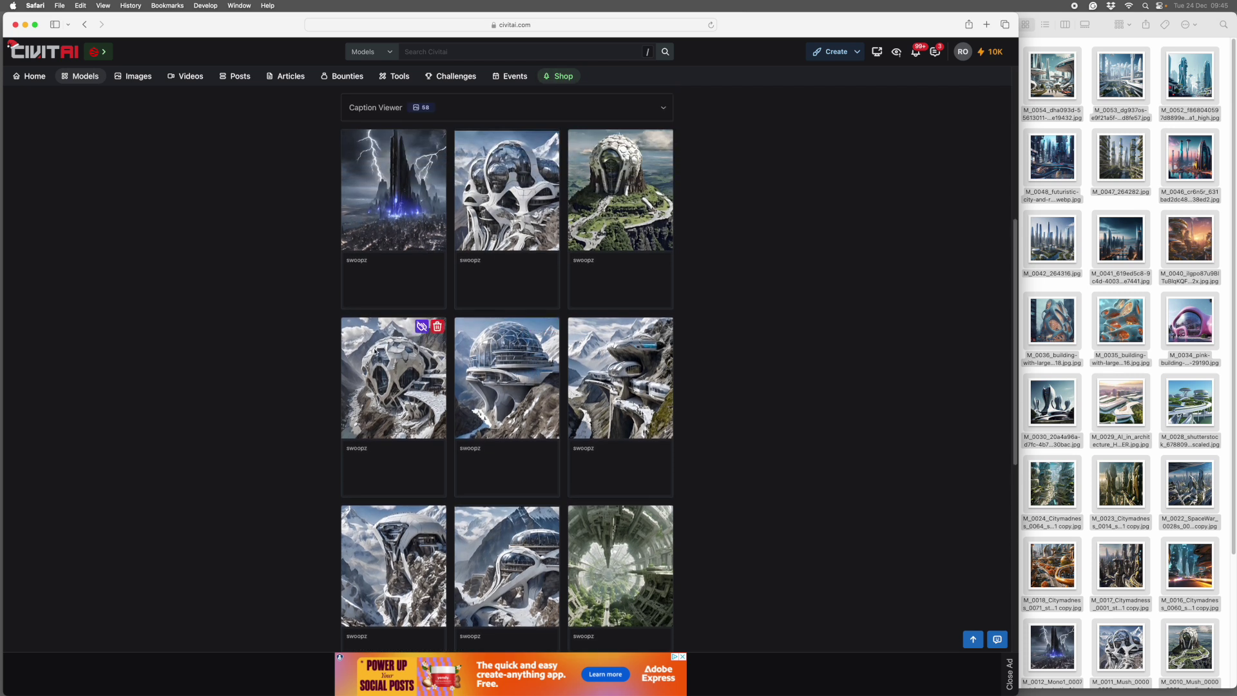
left_click(506, 262)
type(", mountains")
type("mounta")
left_click(403, 454)
type(", mountains")
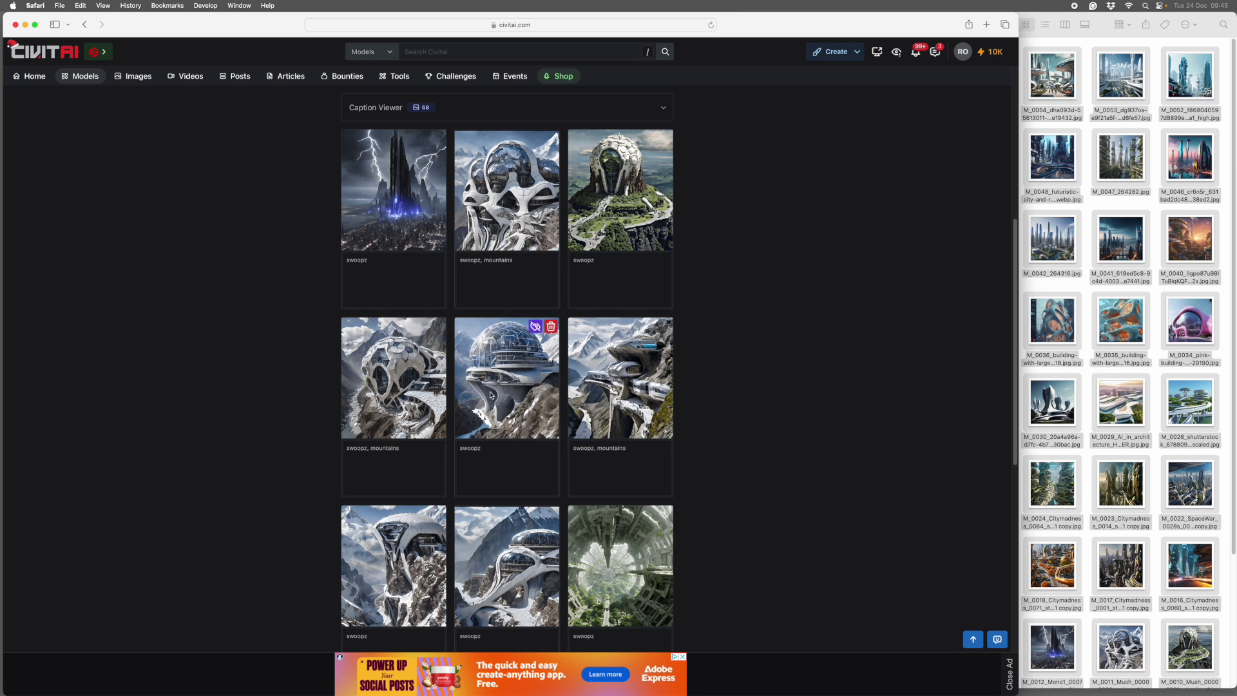
scroll(491, 392, "down", 2)
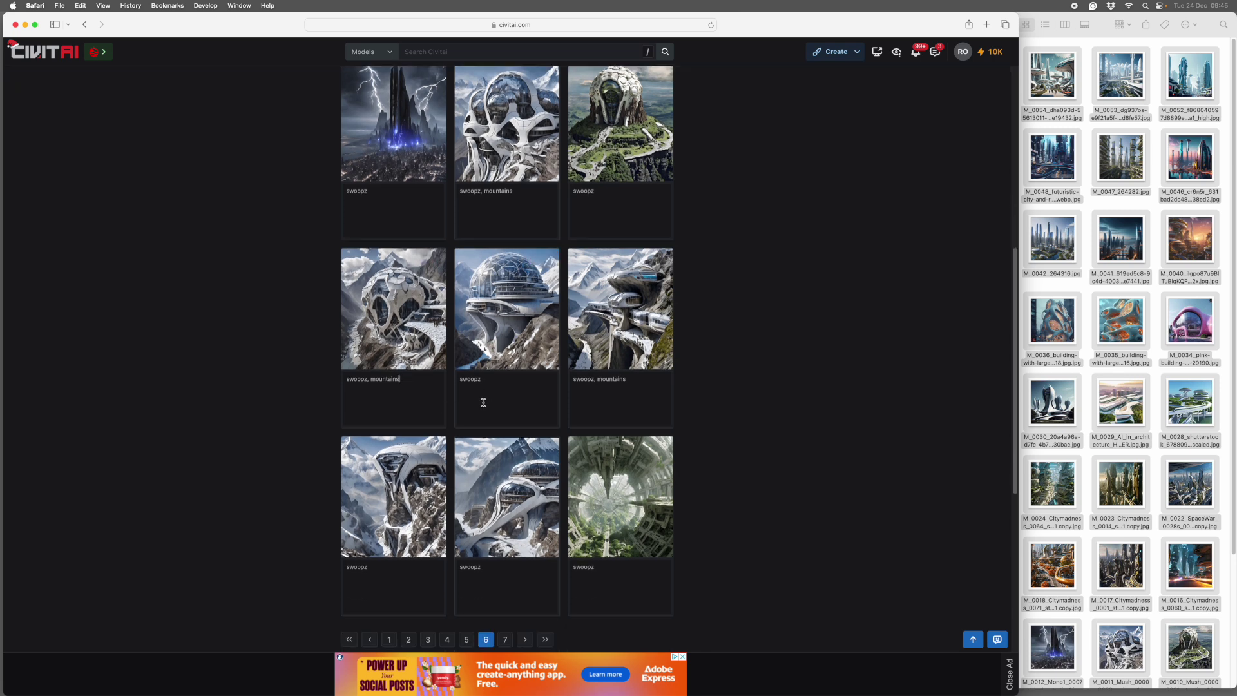
left_click(405, 568)
type(", mountains")
scroll(419, 448, "down", 1)
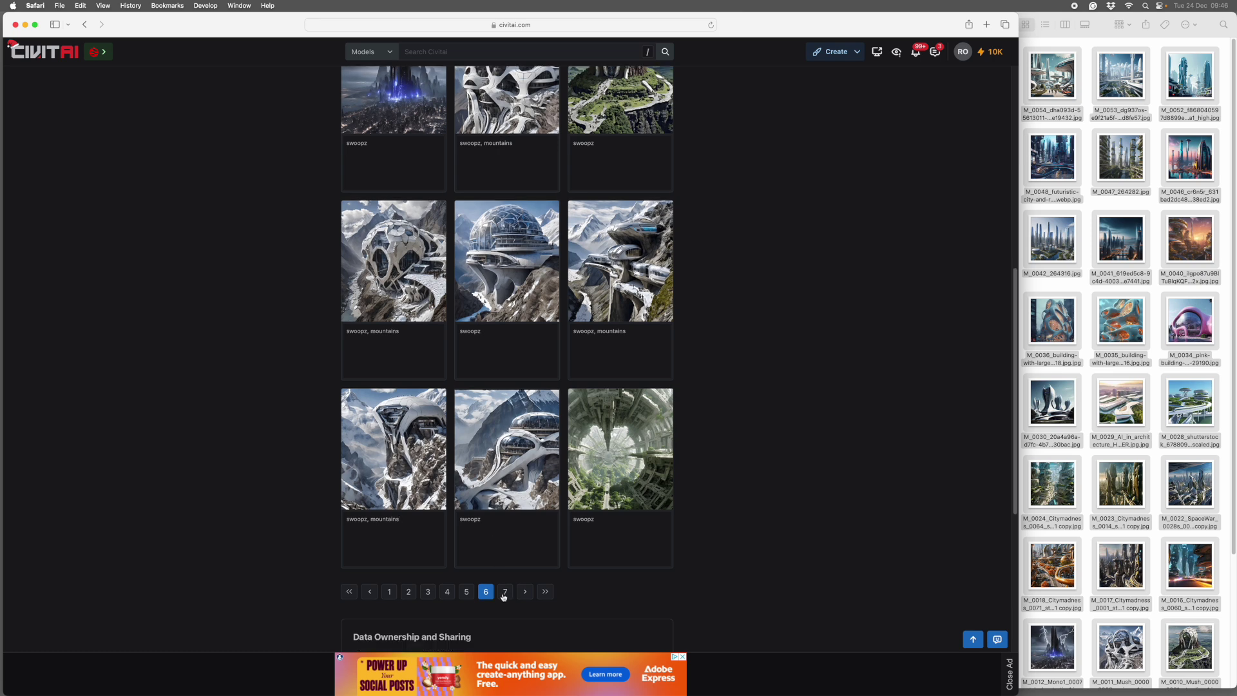
- Caption the remaining images on page 7 'swoopz'
left_click(506, 602)
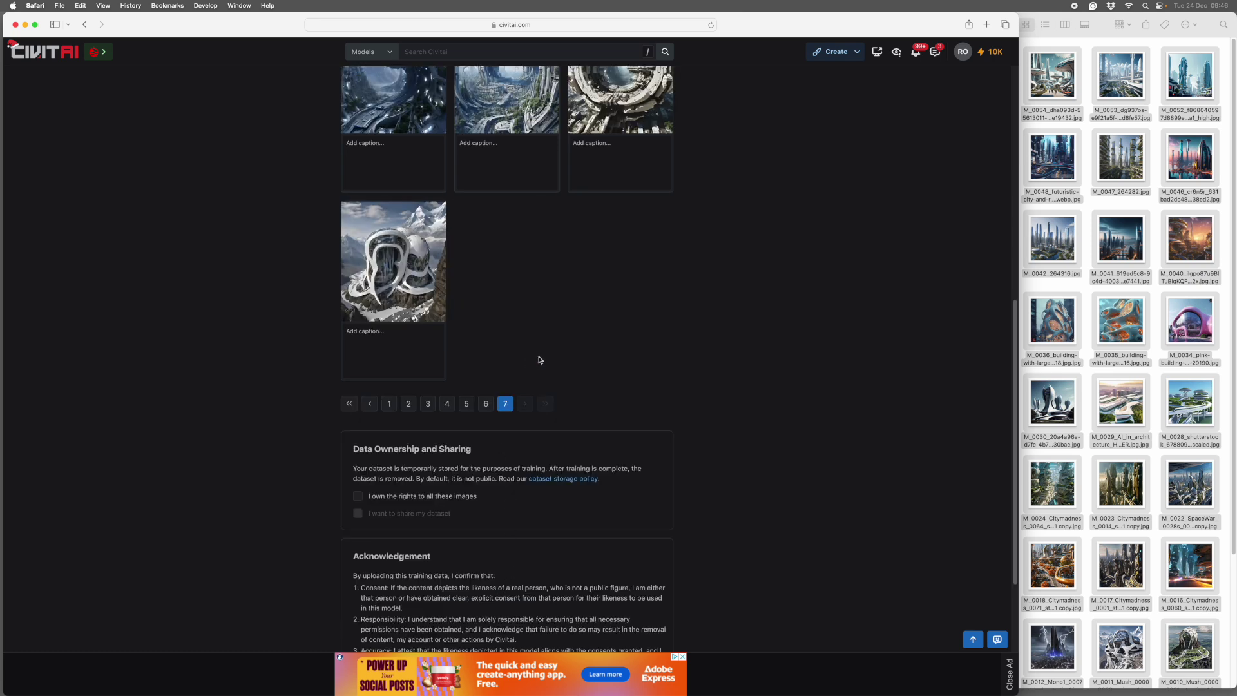
scroll(486, 288, "up", 1)
key("super+v")
left_click(501, 211)
key("super+v")
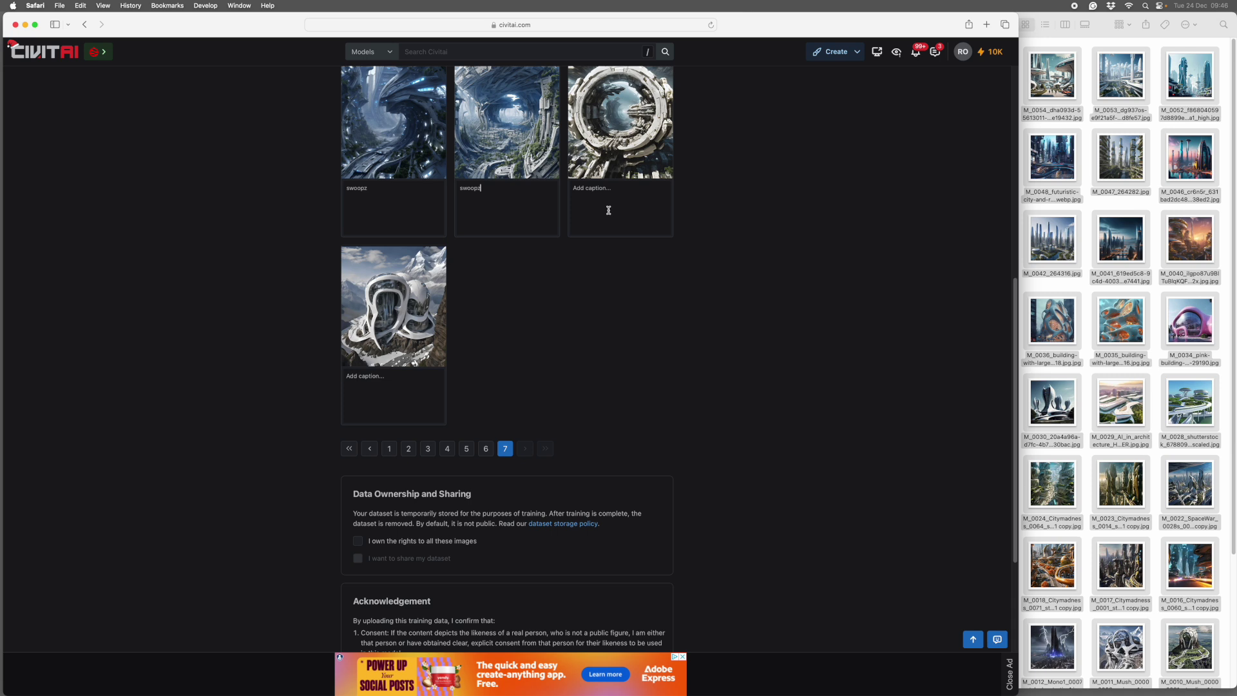
left_click(611, 205)
type("swoopz")
type("swoopz")
- Tick 'I own the rights to all these images' and continue to Review and Submit
scroll(823, 442, "down", 3)
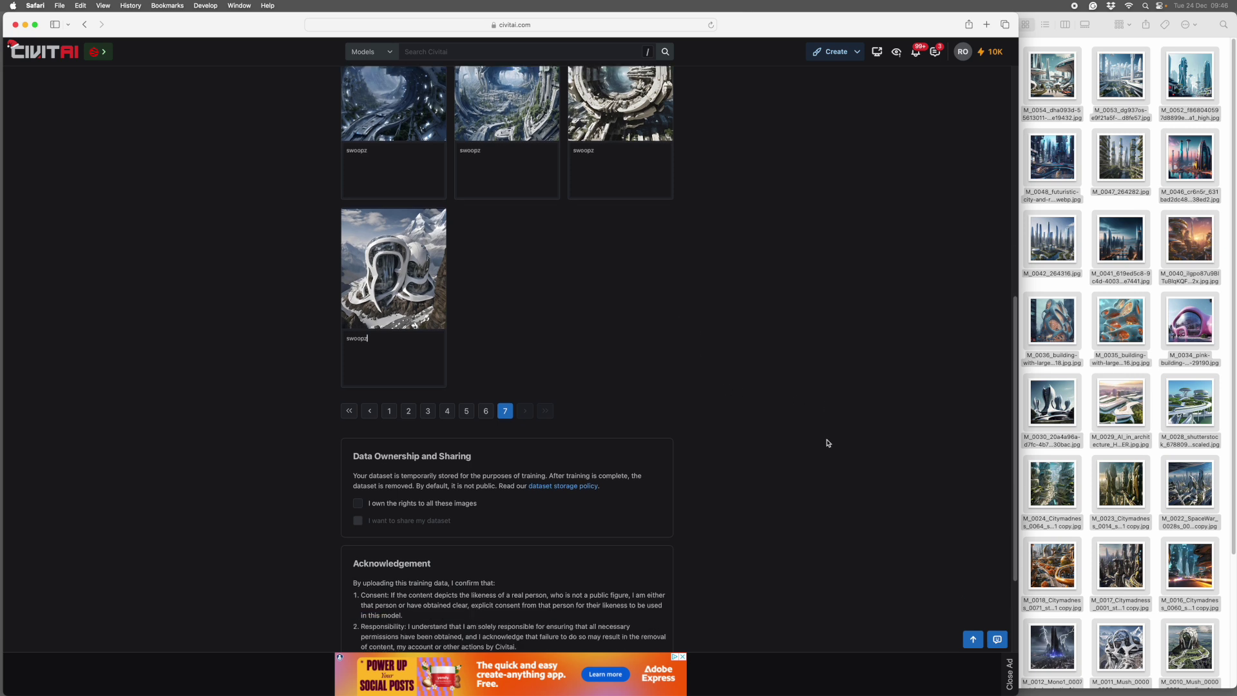
left_click(358, 451)
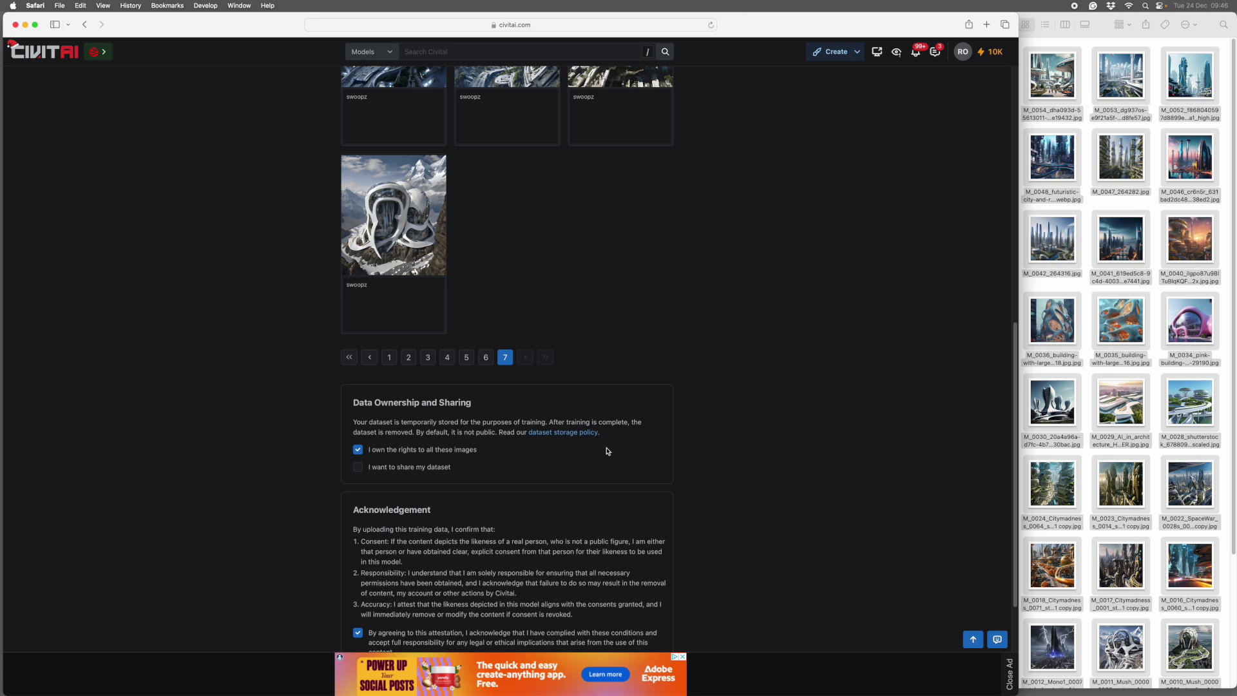
scroll(825, 467, "down", 3)
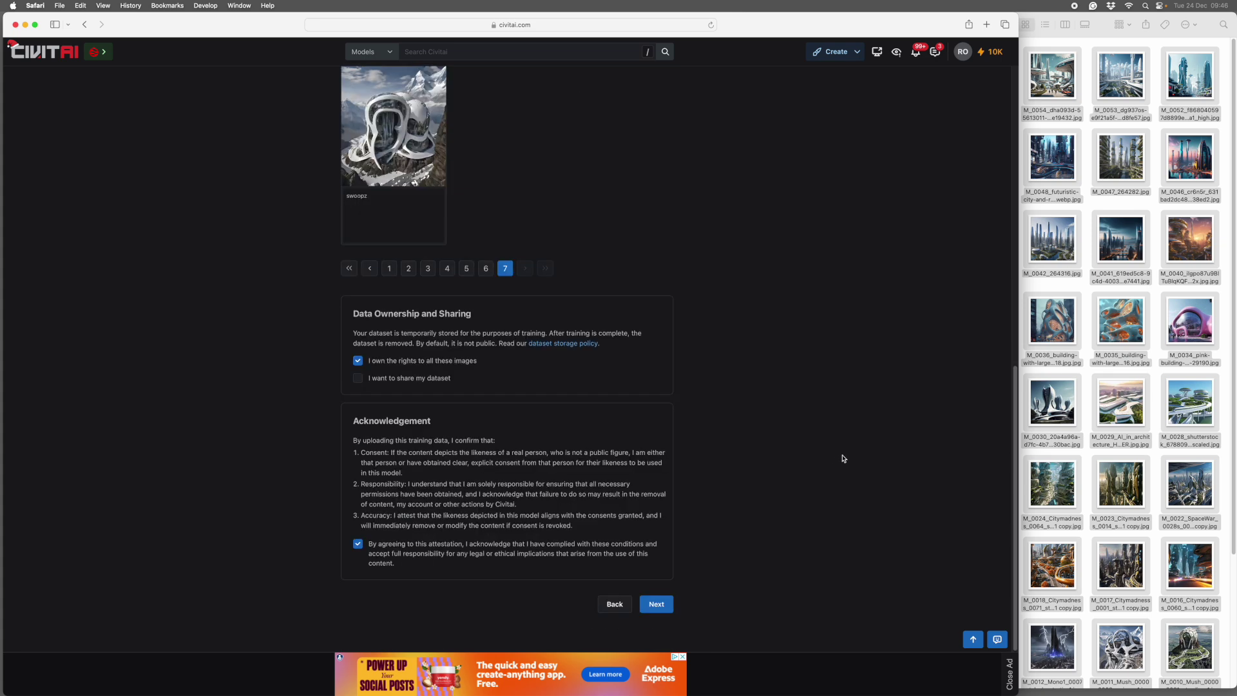
scroll(842, 458, "up", 3)
scroll(842, 459, "down", 3)
left_click(655, 605)
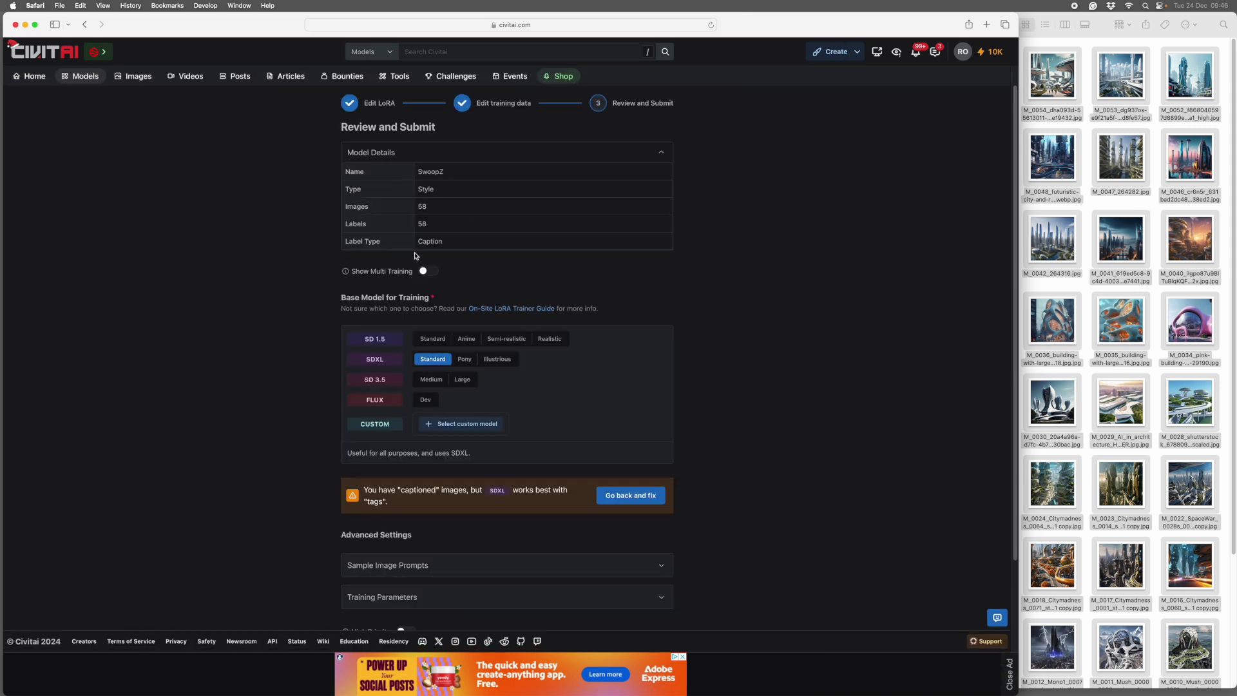
- Pick Flux Dev as base model, check Sample Image Prompts, and expand Training Parameters
left_click(426, 401)
scroll(567, 425, "down", 3)
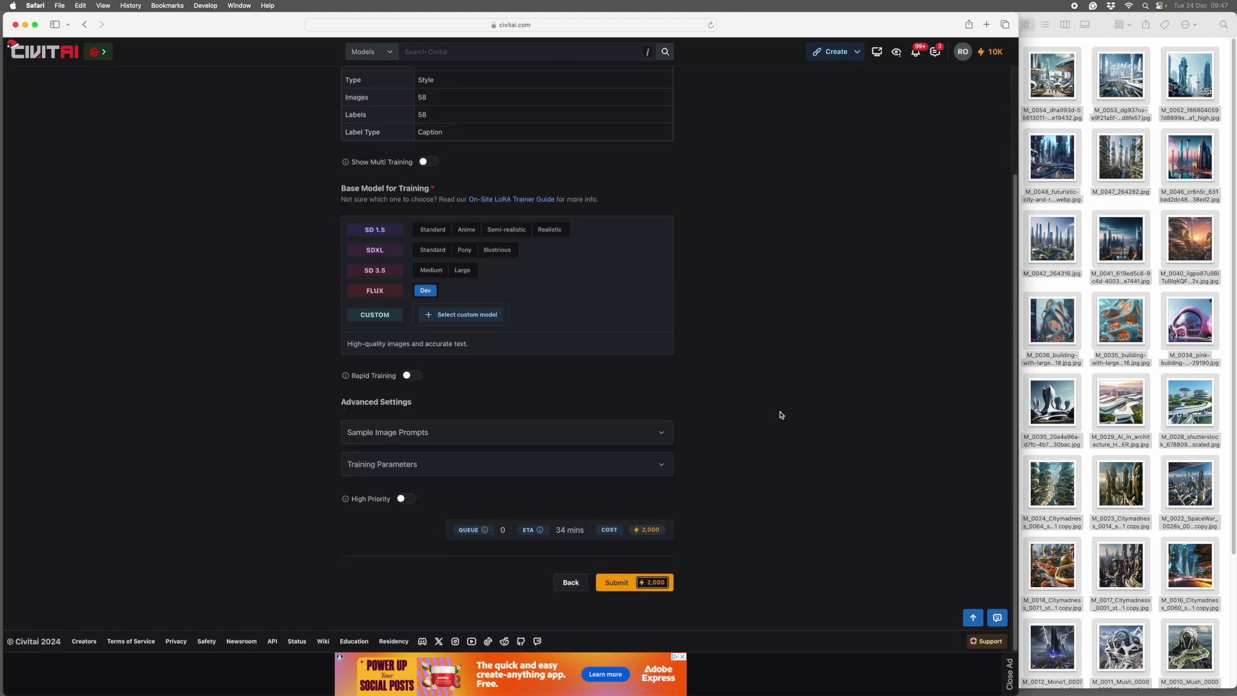
left_click(668, 437)
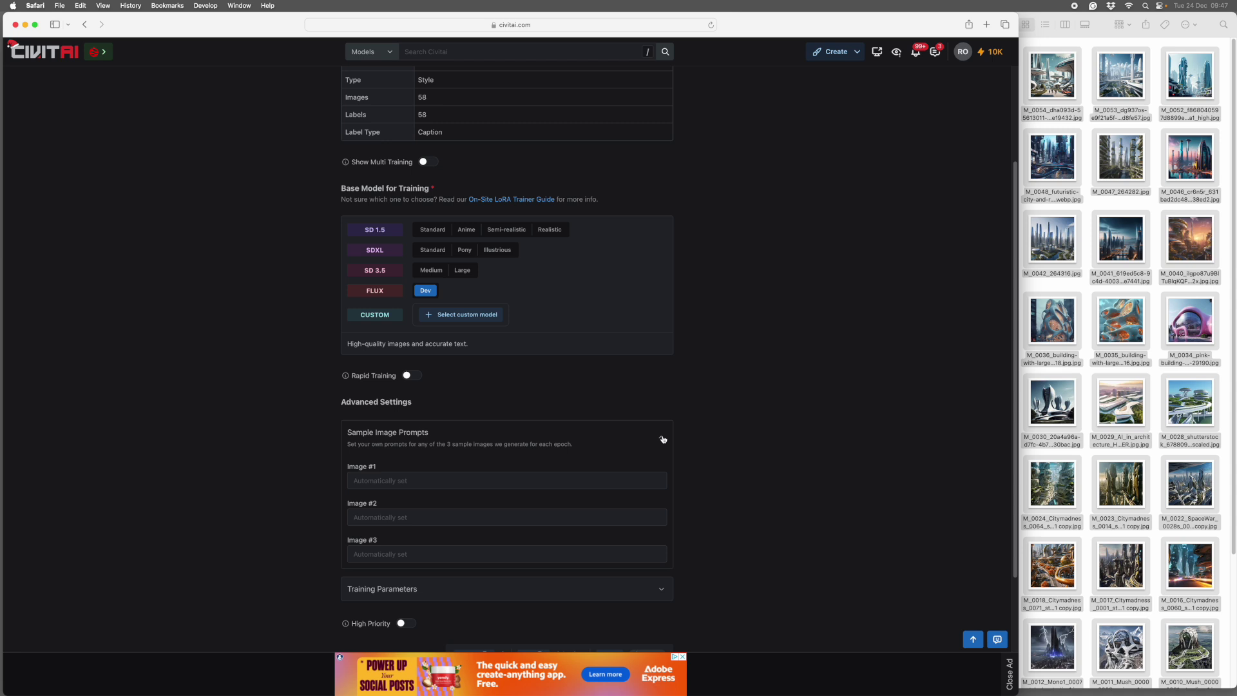
left_click(663, 439)
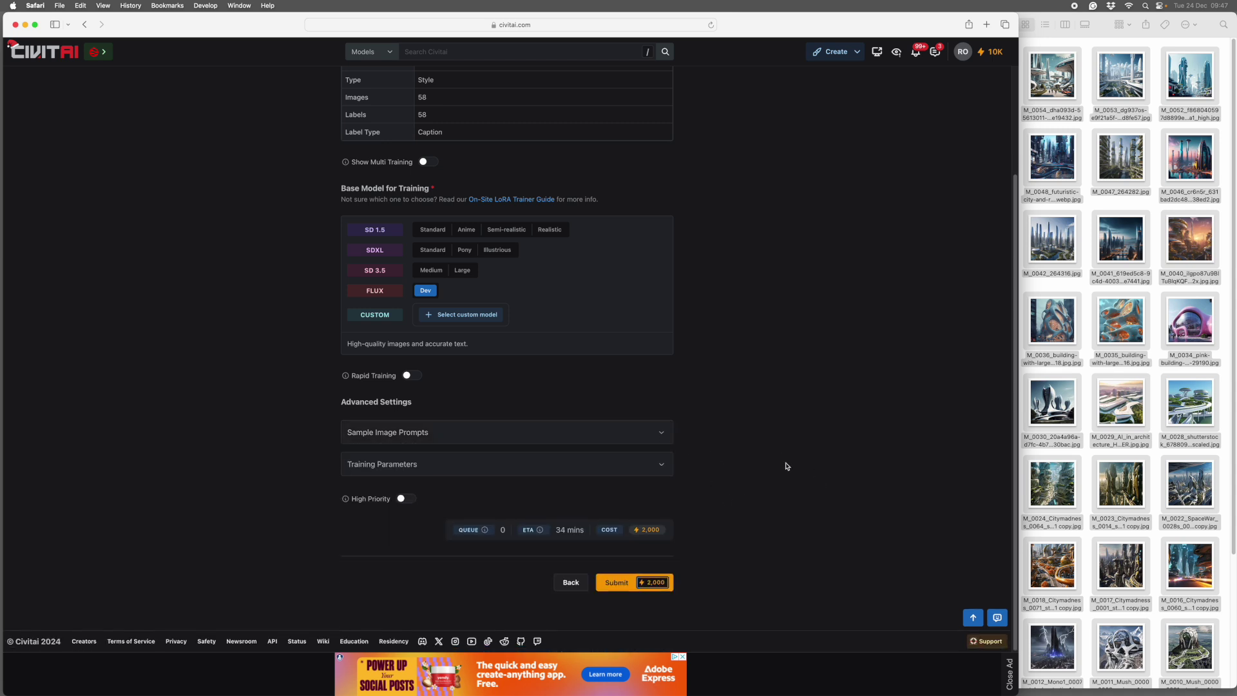
left_click(617, 467)
scroll(709, 451, "down", 5)
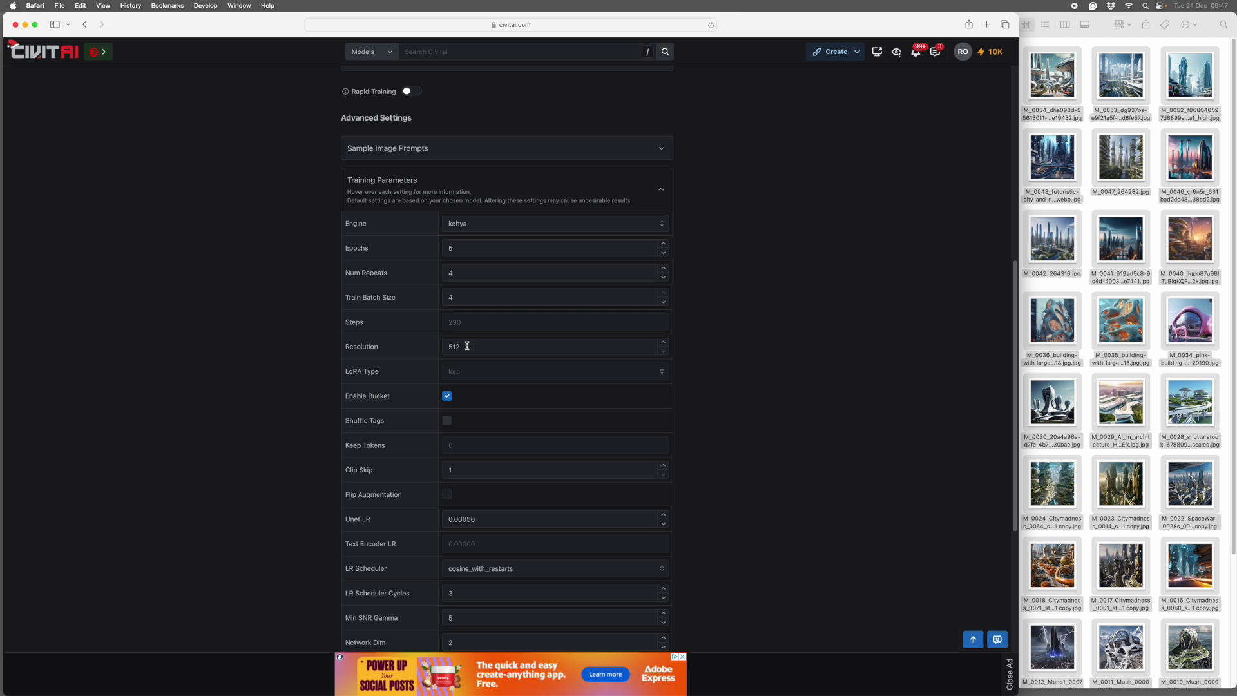
- Set Resolution to 1024, with initial Epochs 10 and Num Repeats 12
left_click_drag(460, 346, 441, 347)
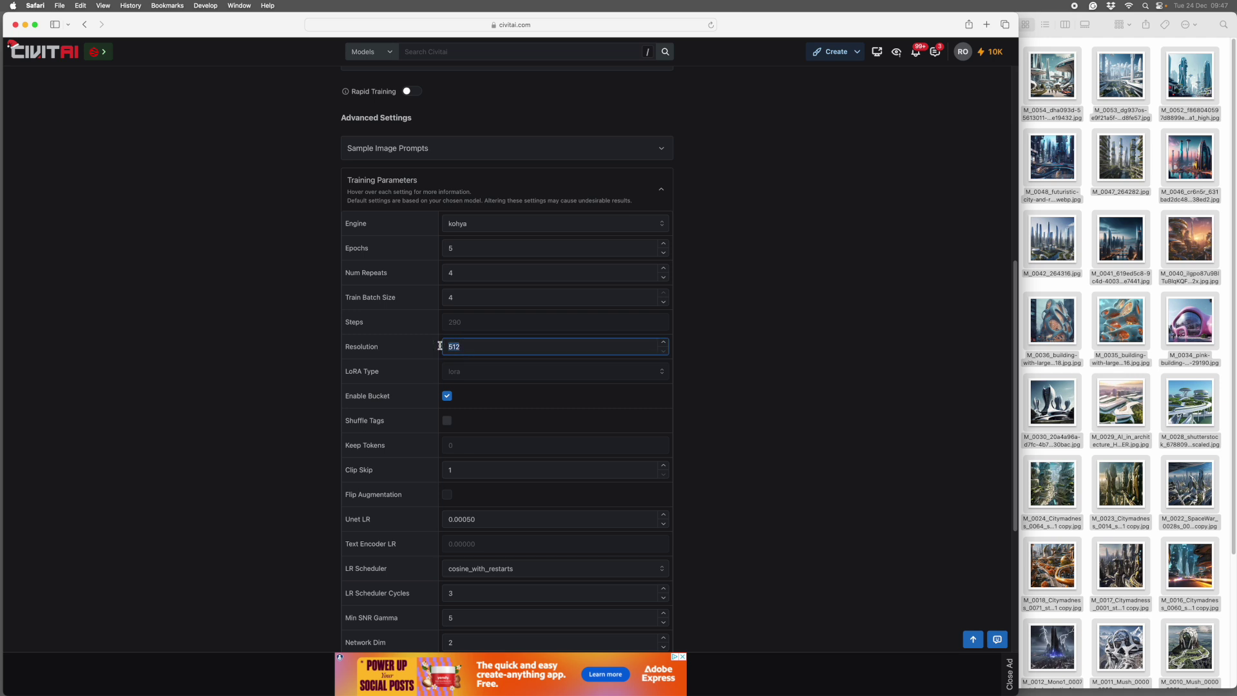
type("1024")
left_click(769, 341)
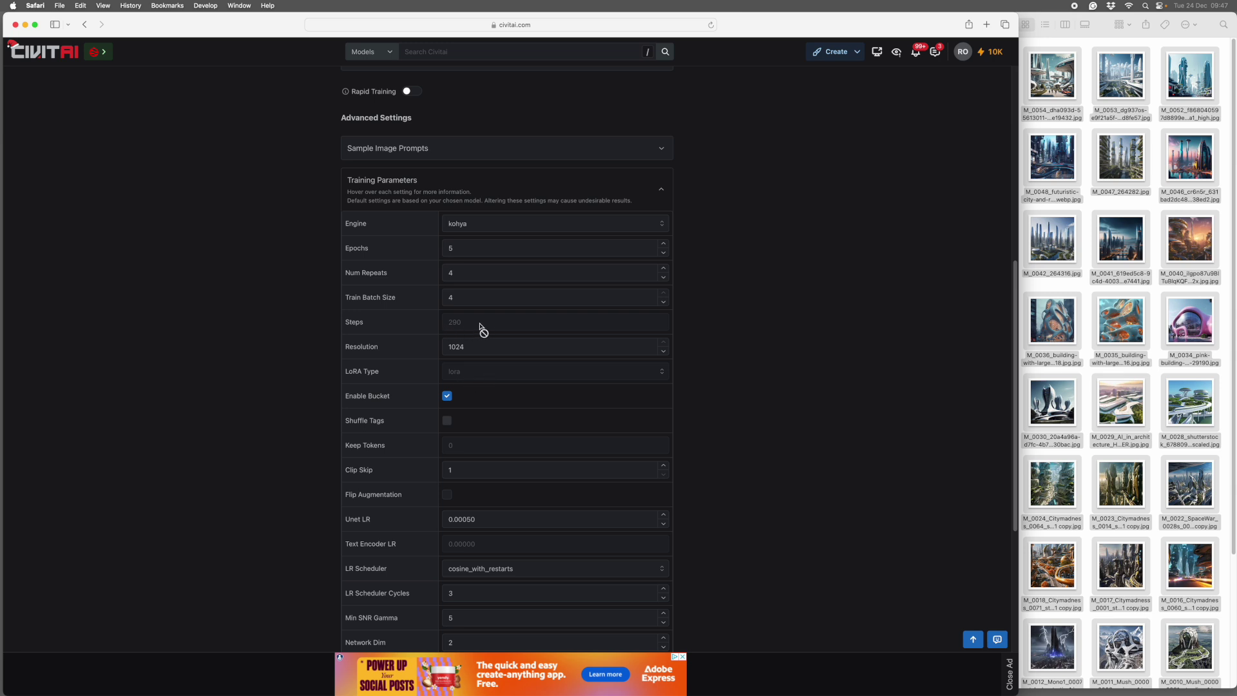
double_click(470, 249)
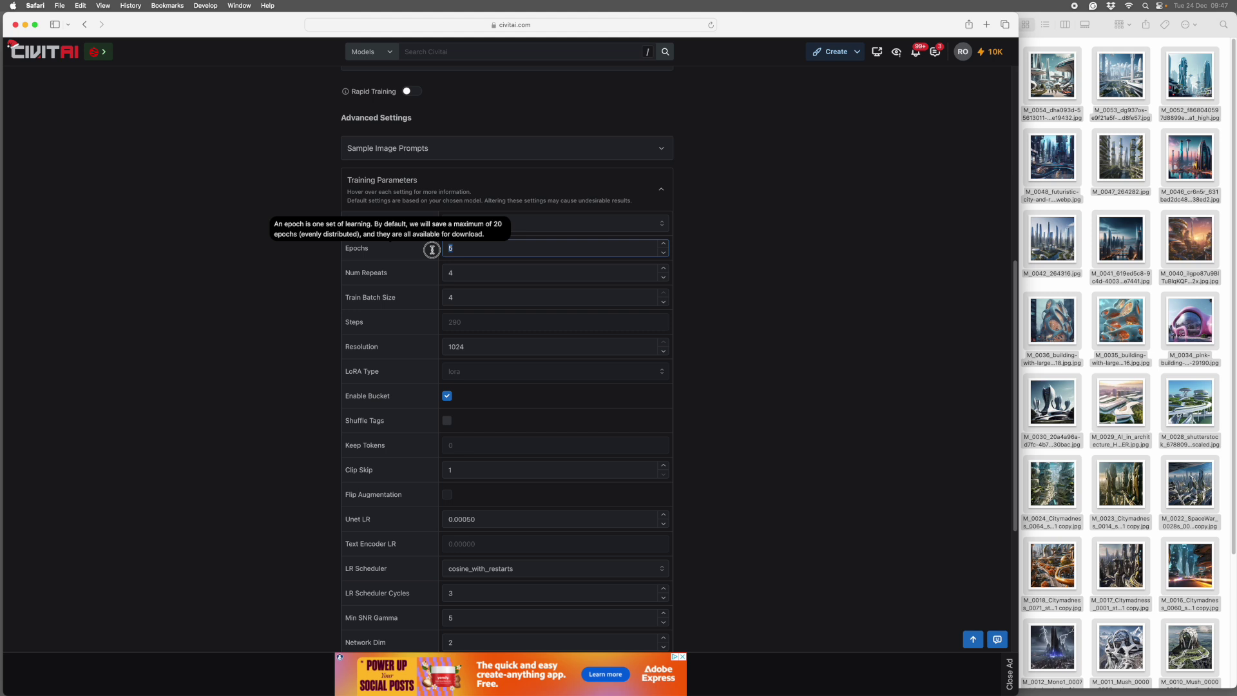
type("10")
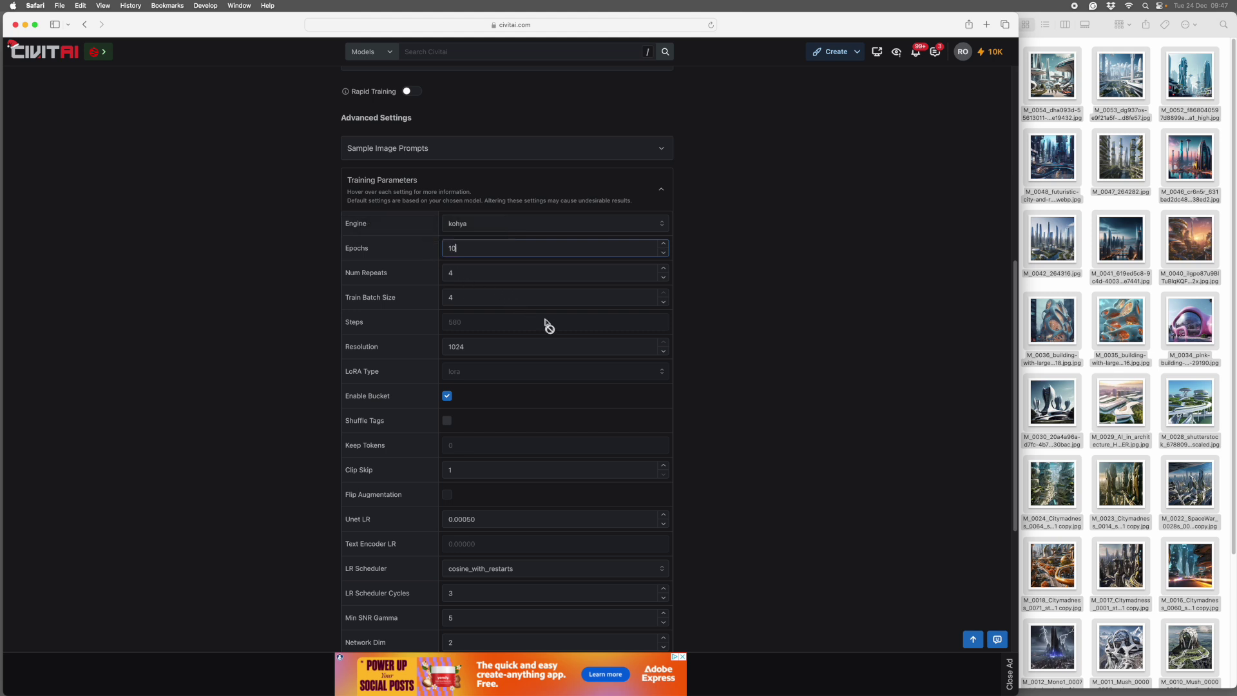
key("Tab")
type("1")
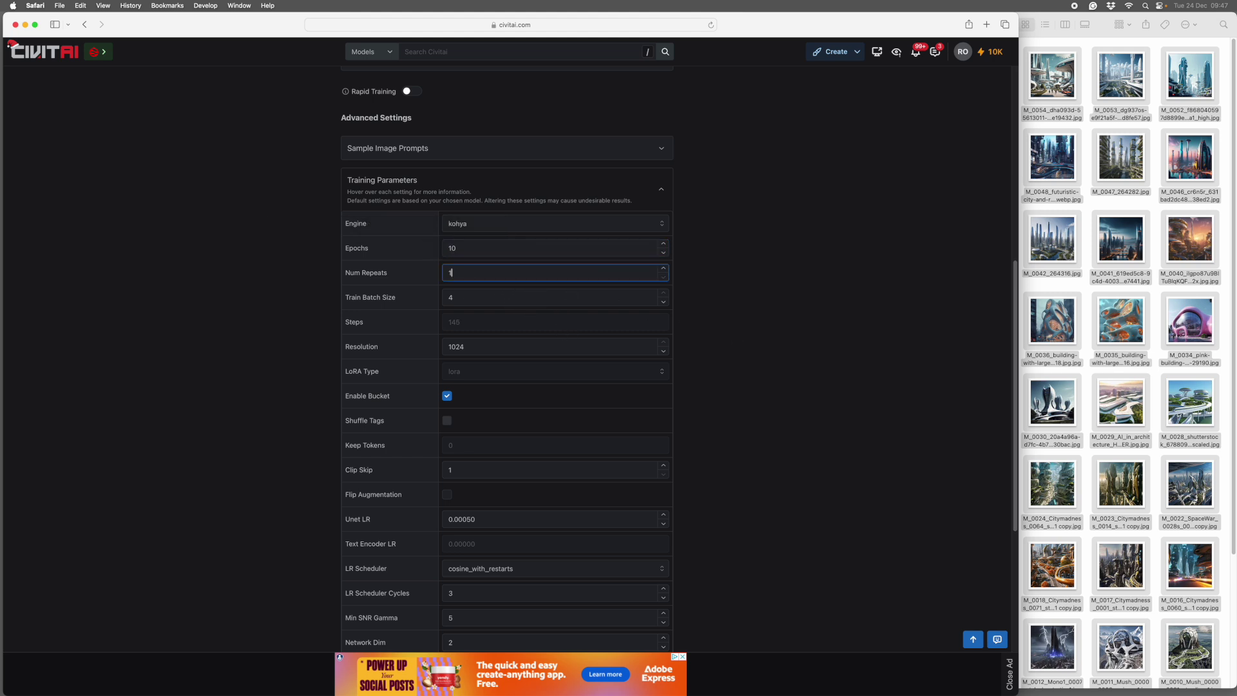
type("2")
left_click(516, 332)
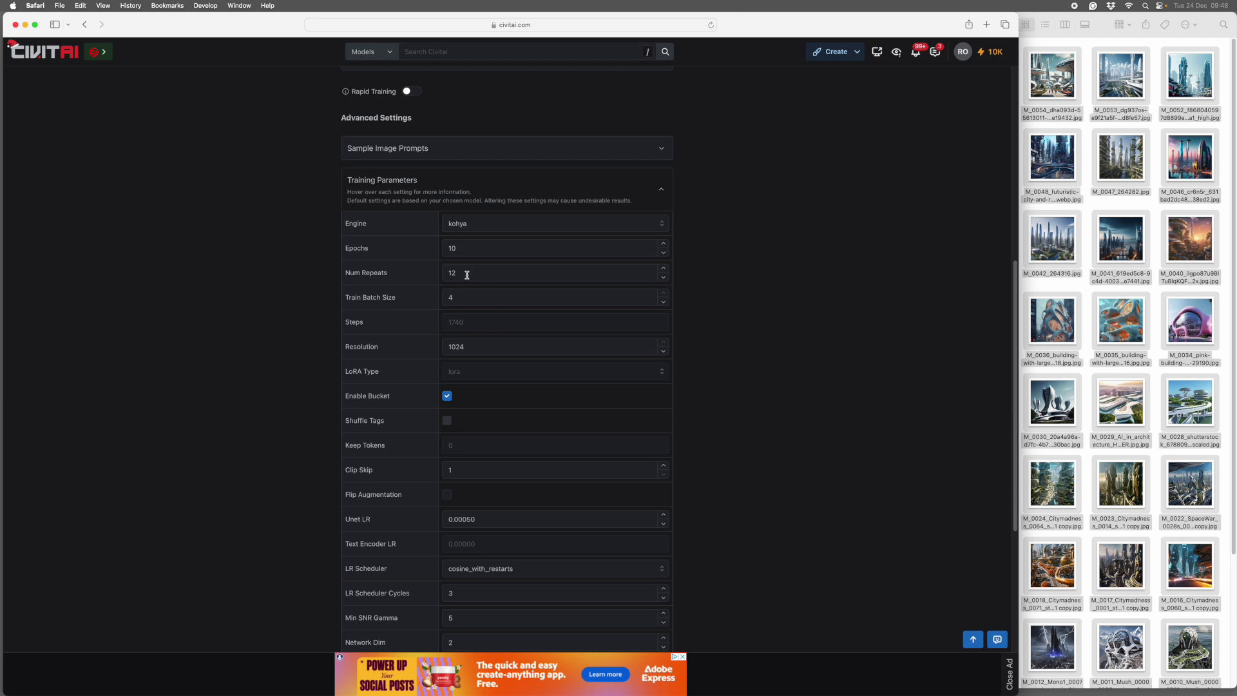
- Revise to Epochs 14 and Num Repeats 16, giving 3248 training steps
left_click(469, 247)
double_click(454, 248)
type("12")
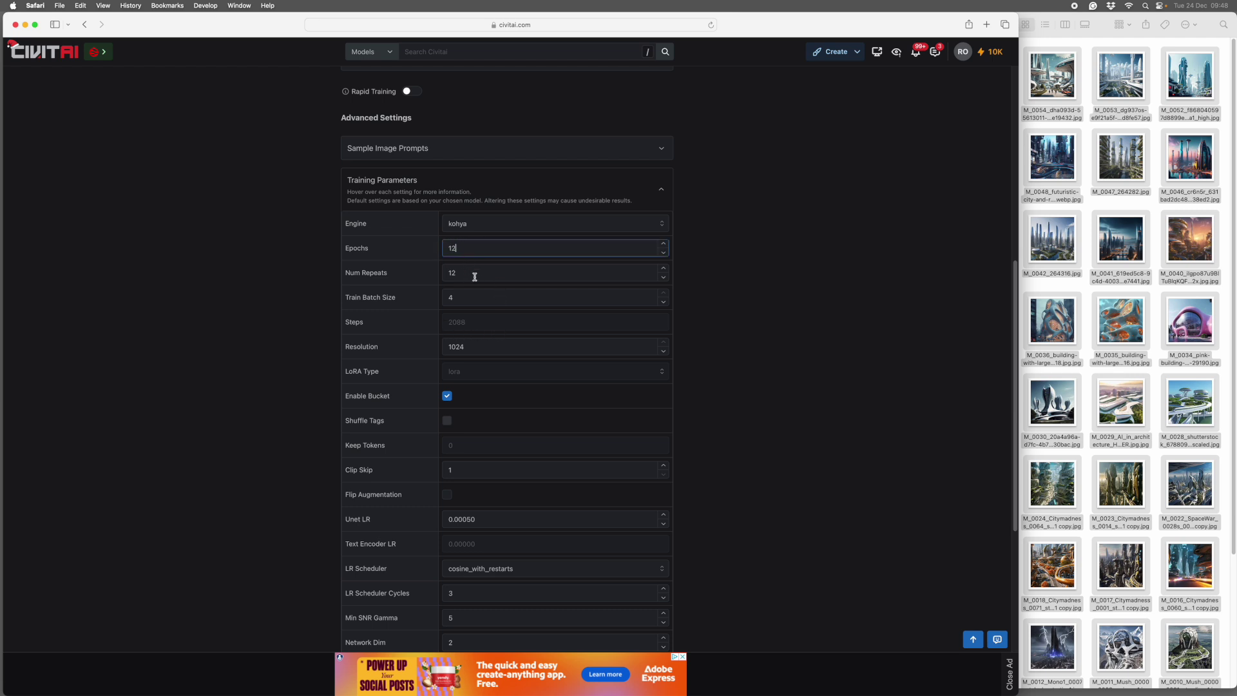
double_click(475, 274)
type("16")
left_click(482, 333)
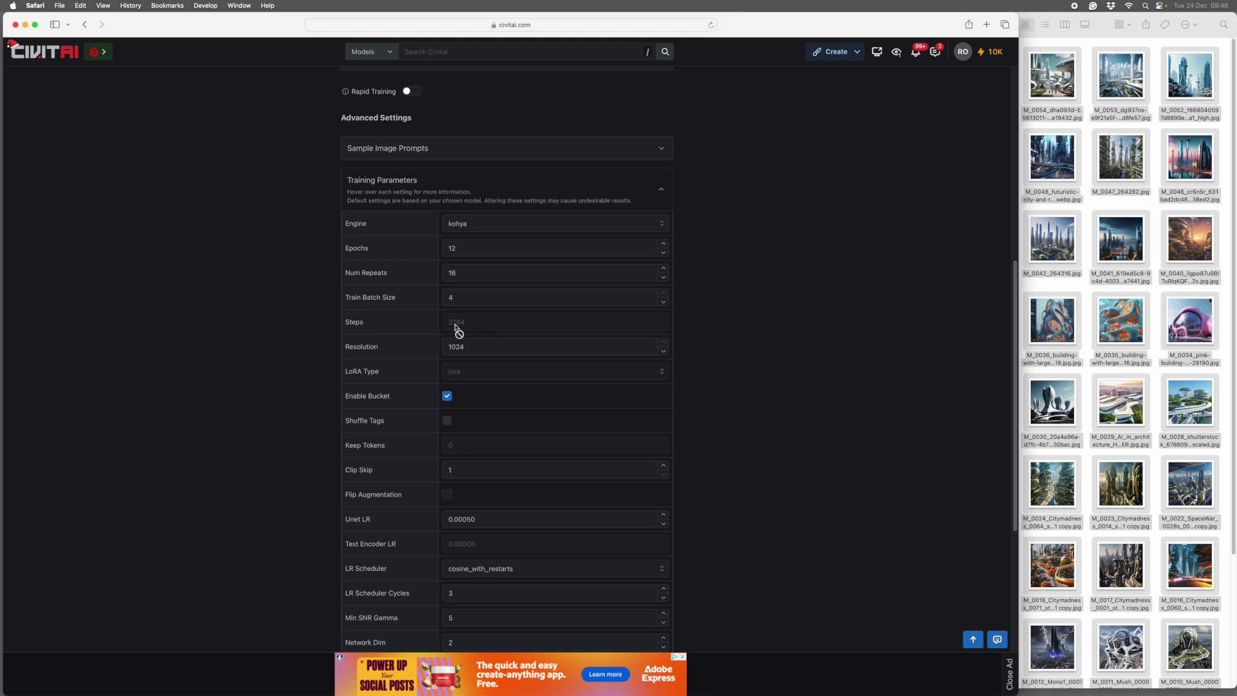
double_click(452, 248)
type("1")
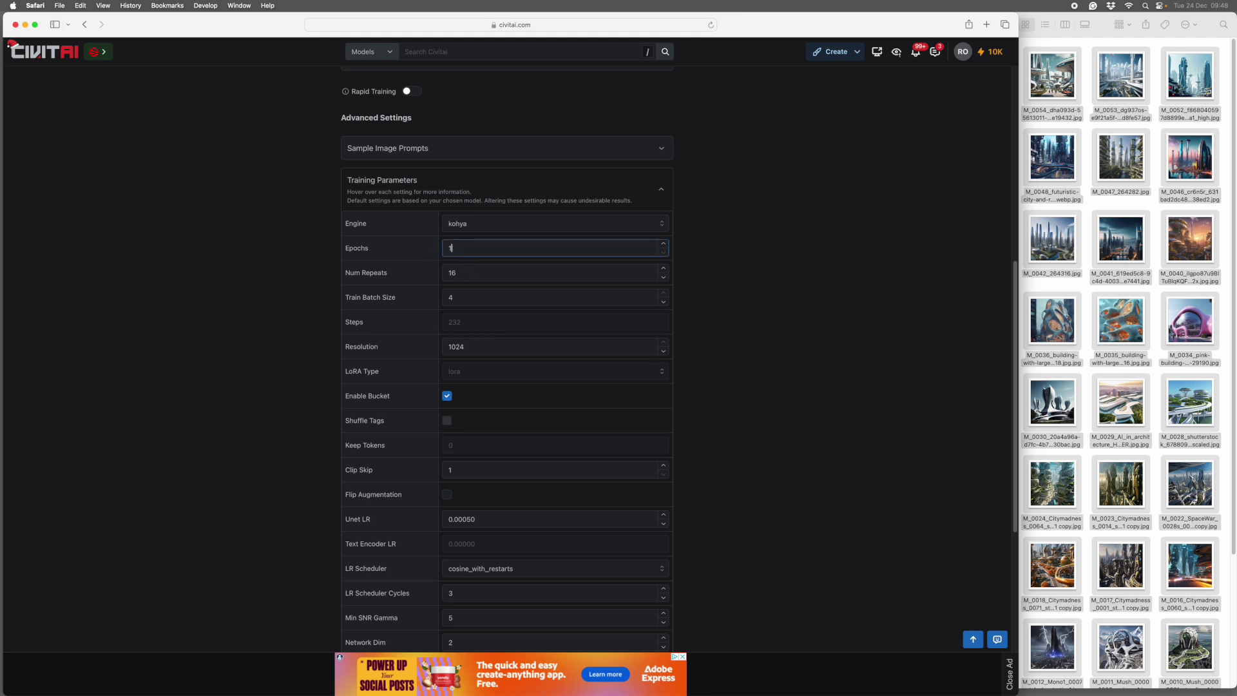
type("4")
mouse_move(355, 259)
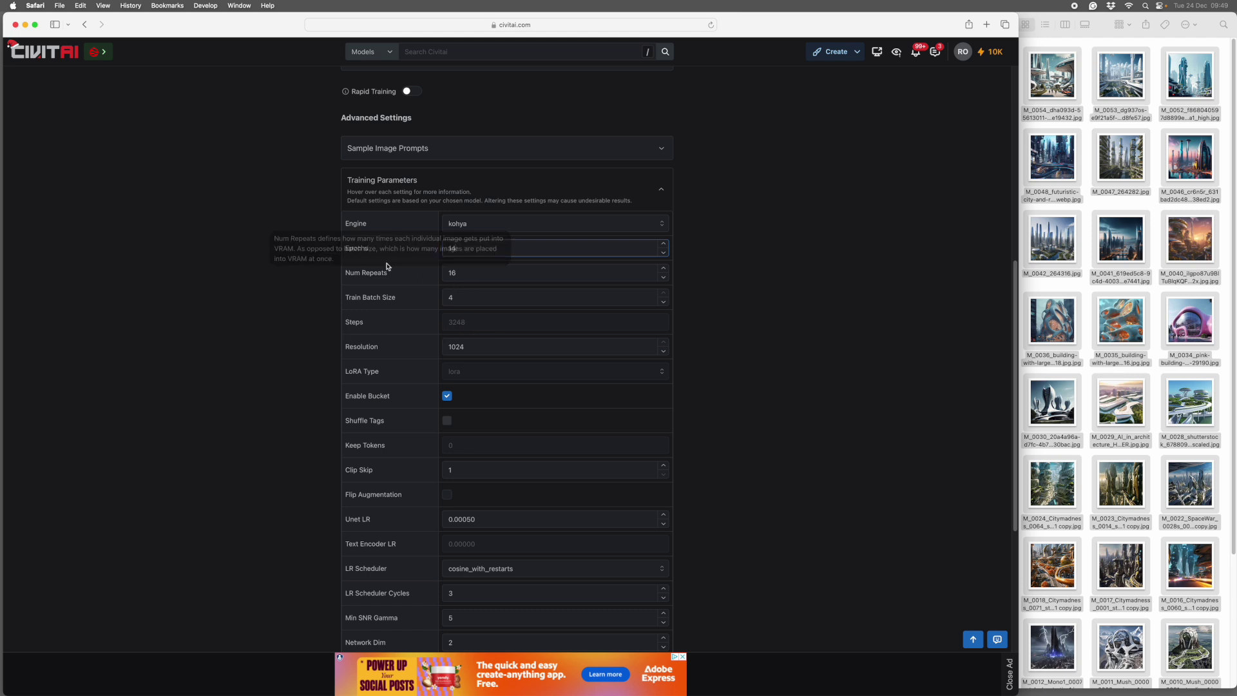
mouse_move(437, 279)
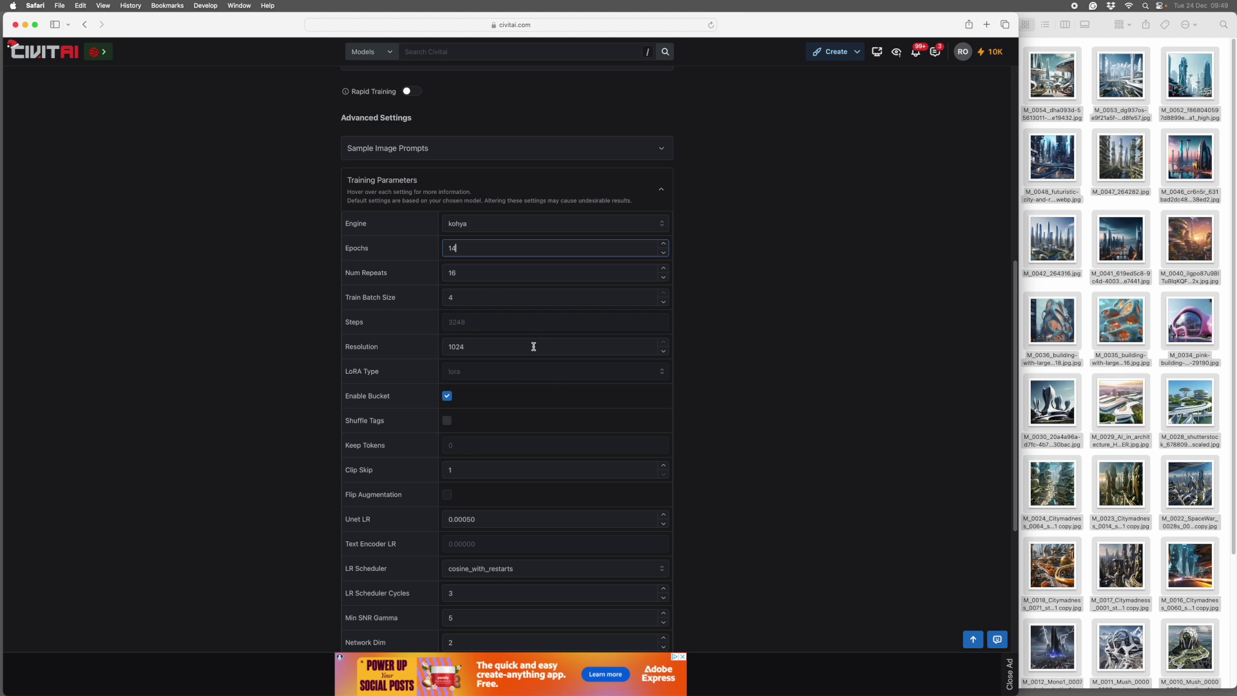
- Raise Network Dim to 16
scroll(544, 384, "down", 2)
scroll(551, 383, "down", 4)
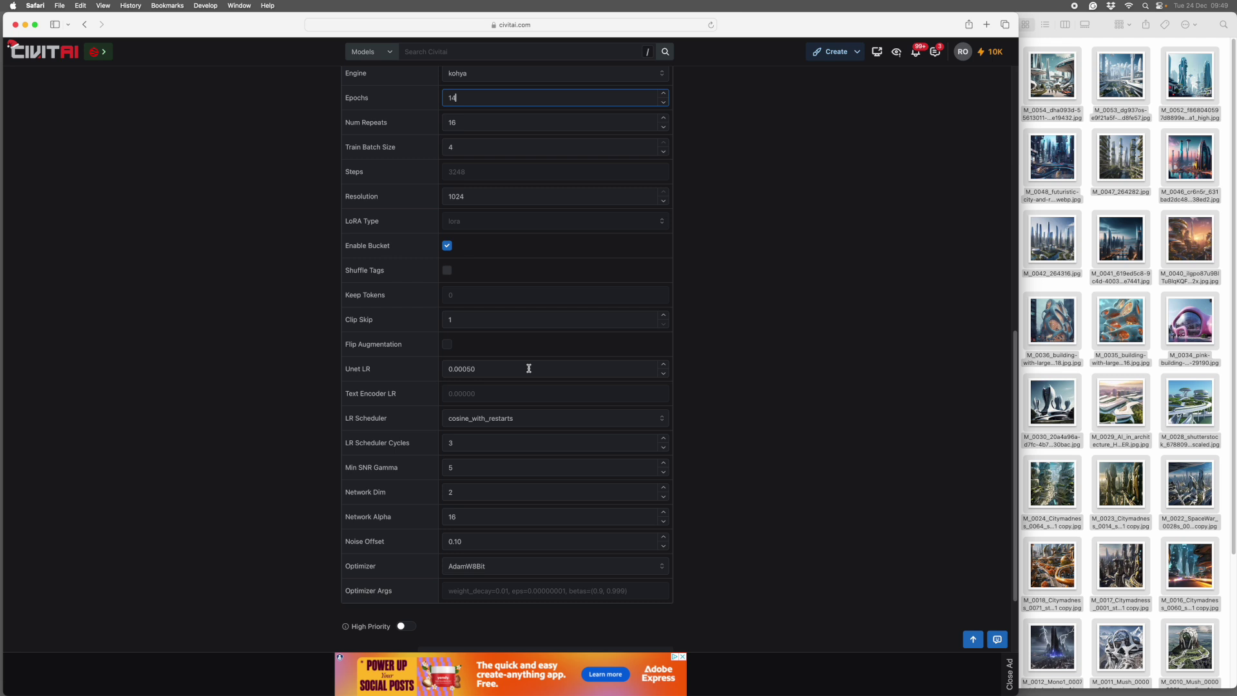
scroll(509, 348, "down", 3)
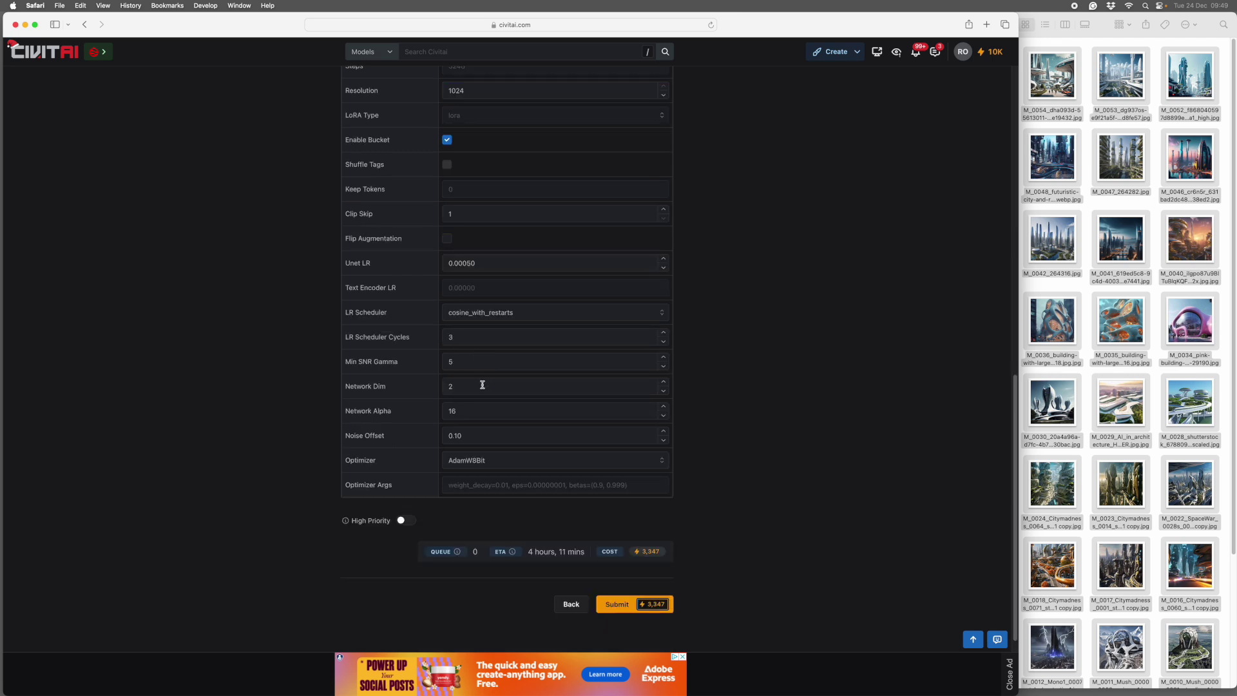
mouse_move(399, 390)
left_click(665, 384)
left_click(665, 383)
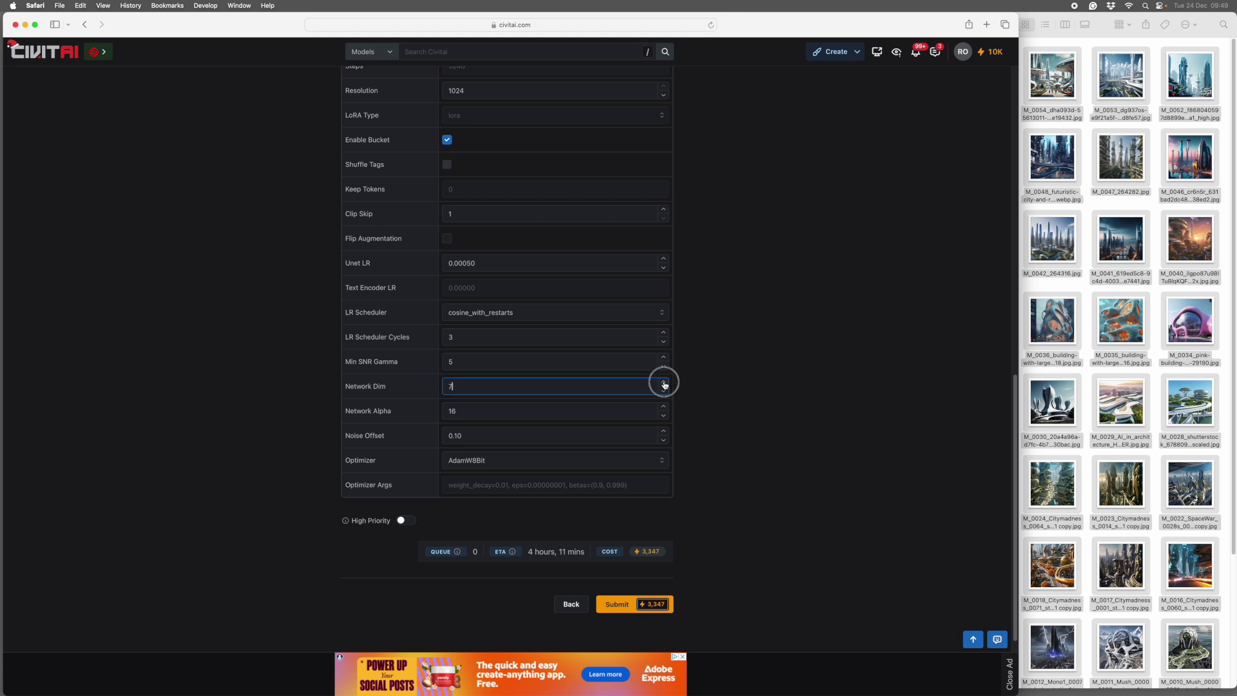
left_click(664, 384)
left_click(665, 385)
- Switch the optimizer to Prodigy, which sets the cosine LR scheduler
left_click(661, 461)
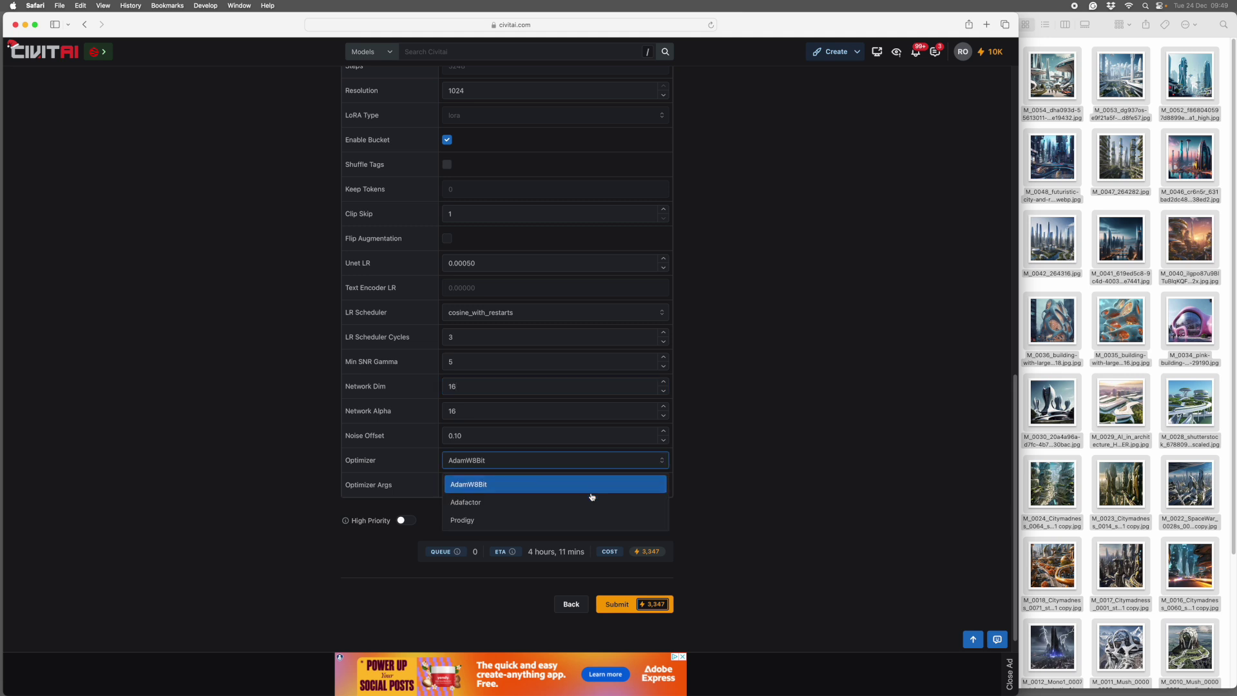
left_click(537, 522)
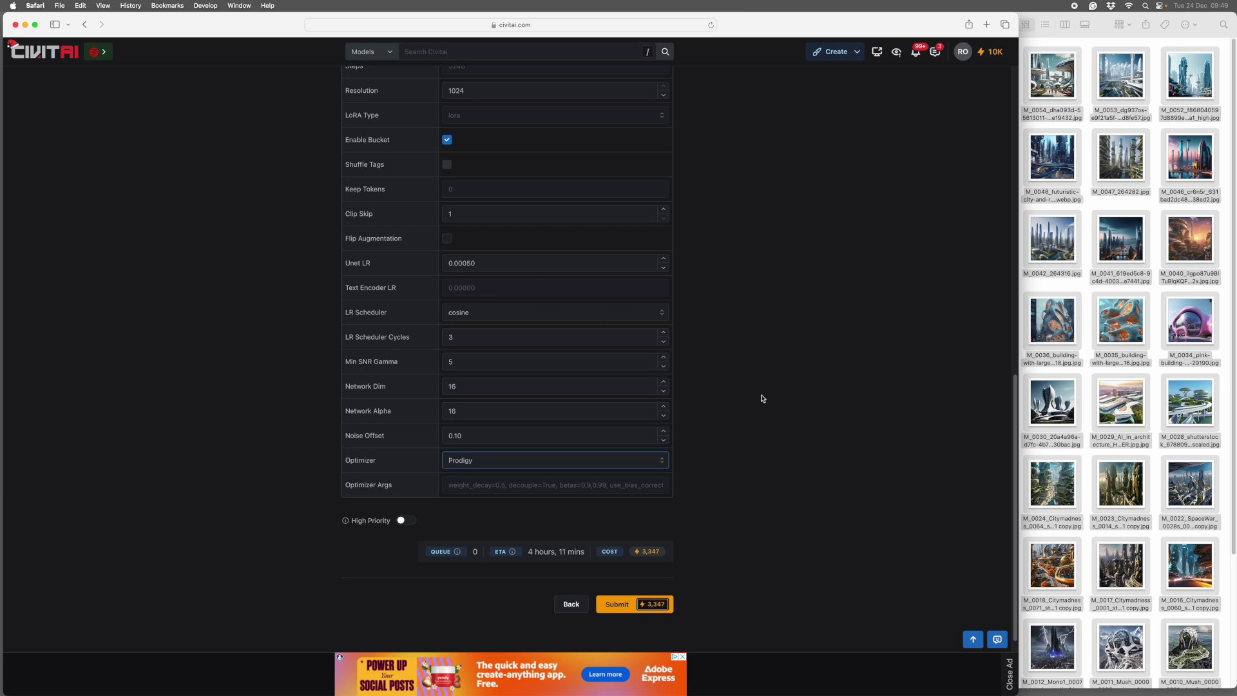
scroll(843, 430, "down", 2)
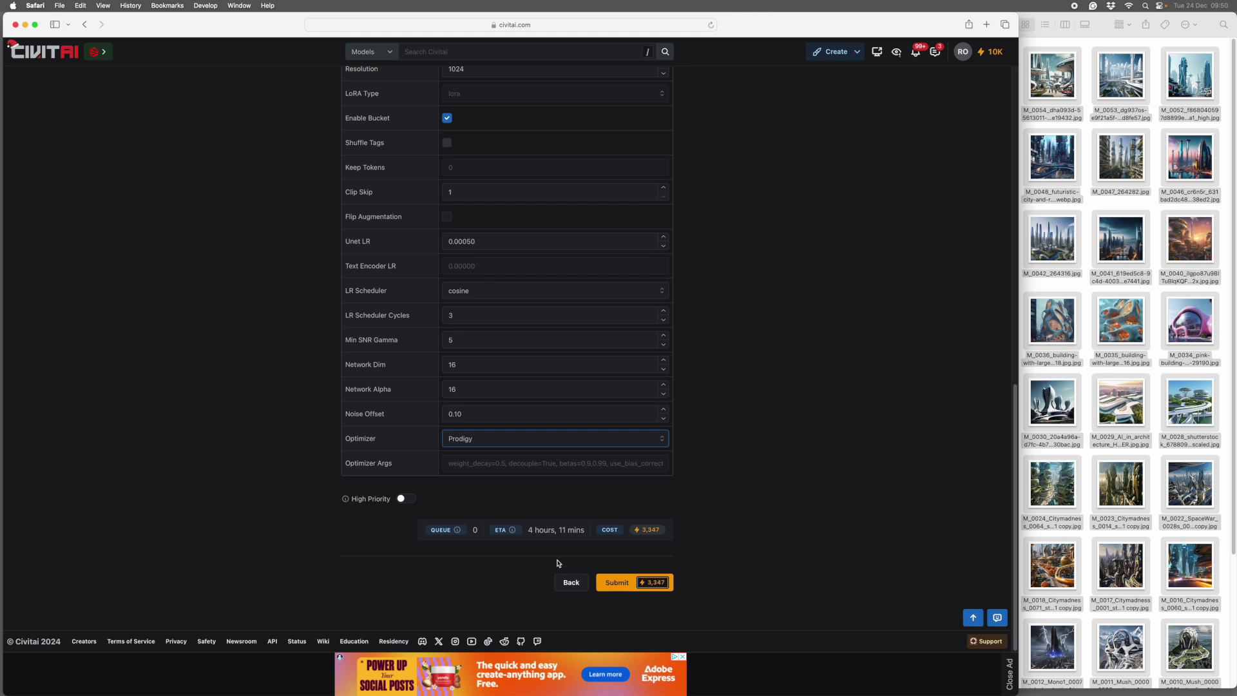
- Submit the SwoopZ training job and nudge the browser window left
left_click(627, 584)
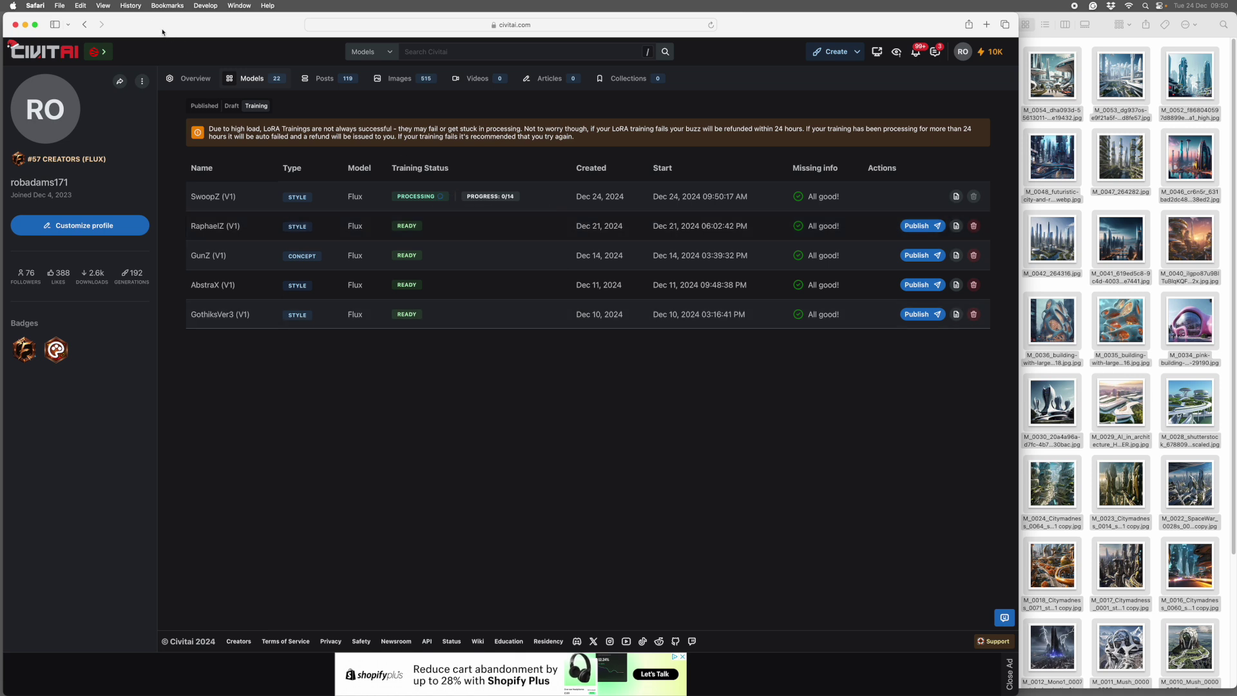
left_click_drag(160, 31, 157, 31)
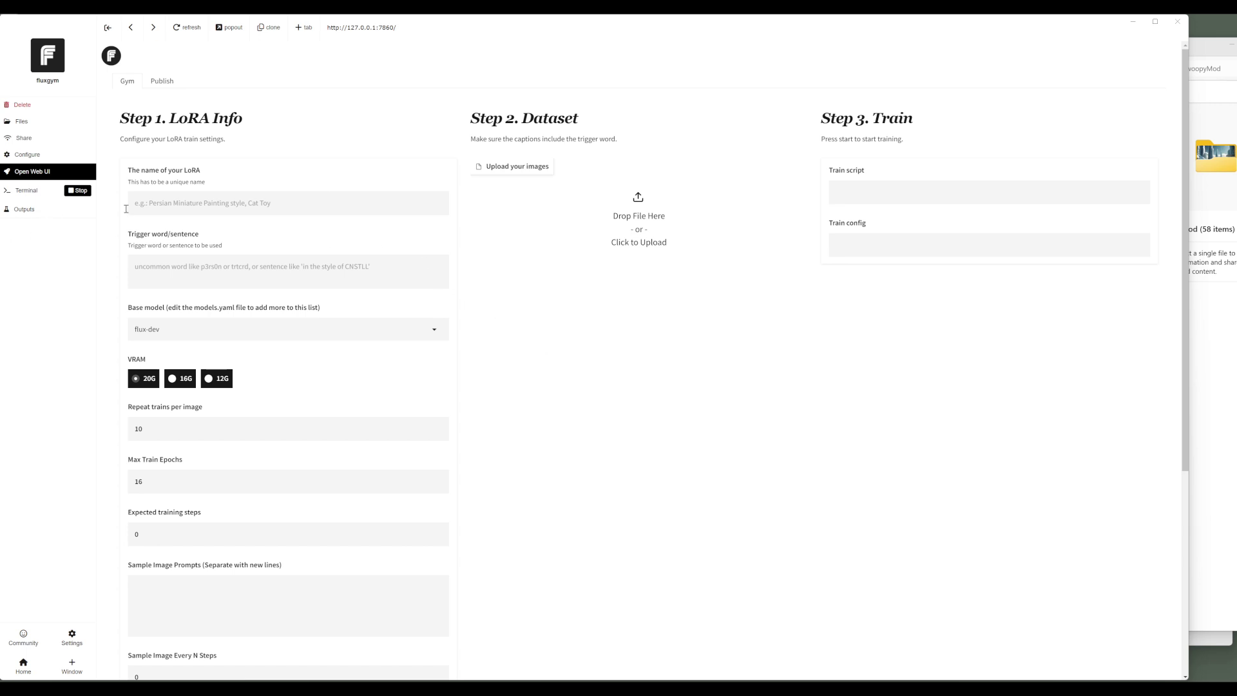
- Open the Fluxgym web UI at 127.0.0.1:7860 in its own browser window and minimize Pinokio
left_click(26, 194)
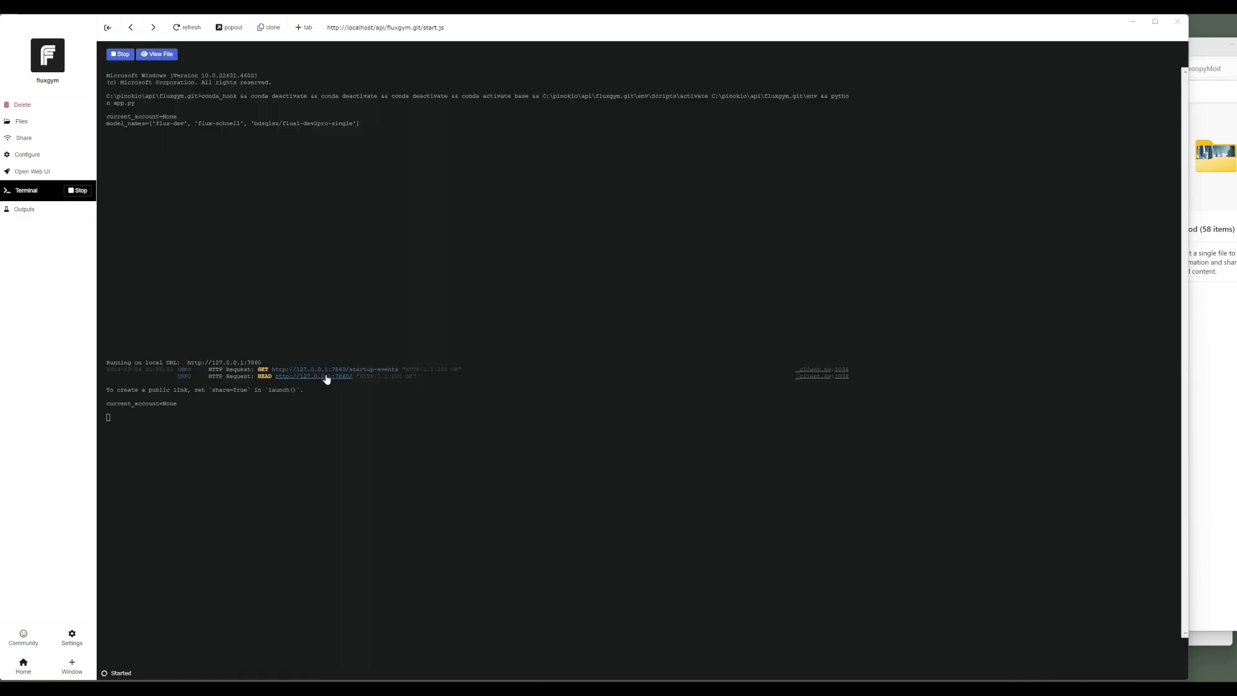
left_click(327, 379)
left_click_drag(258, 29, 349, 76)
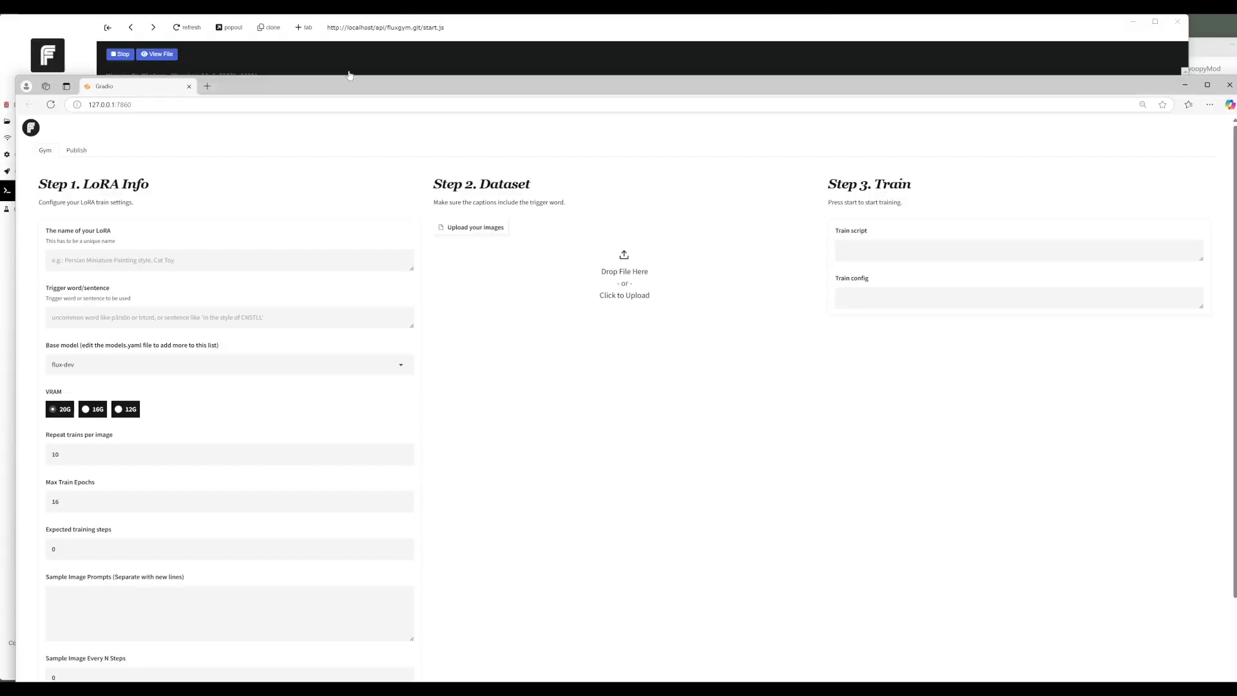
left_click(510, 32)
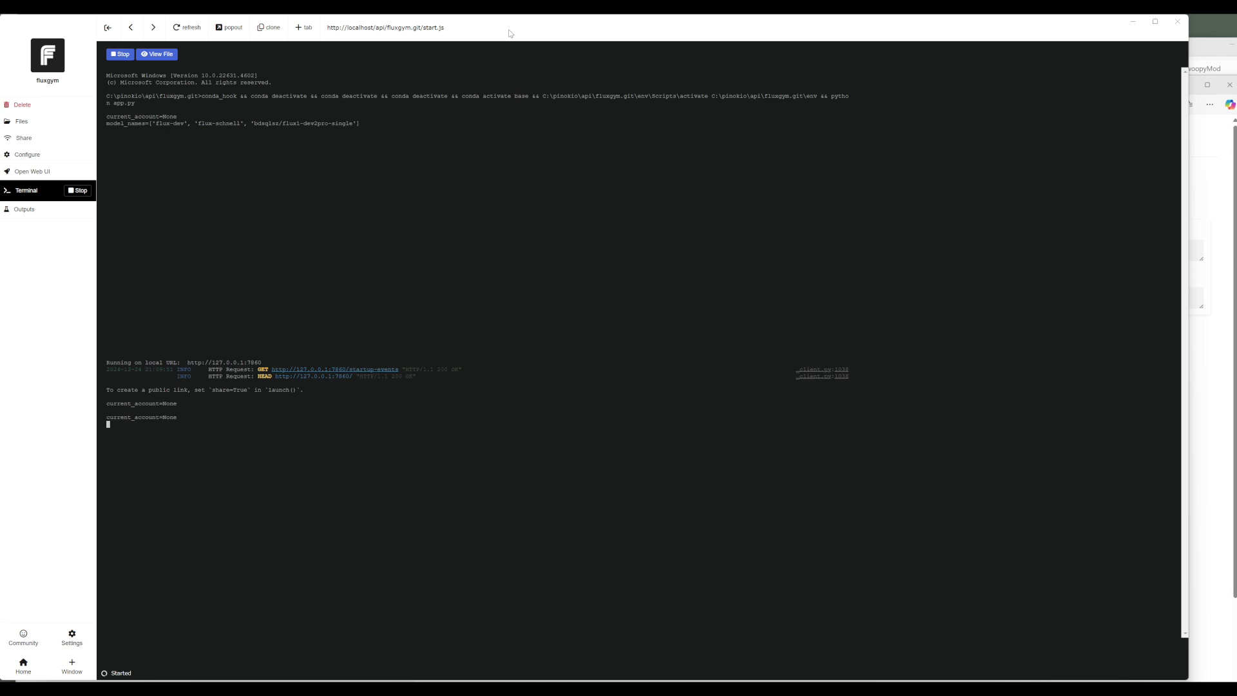
left_click(1132, 23)
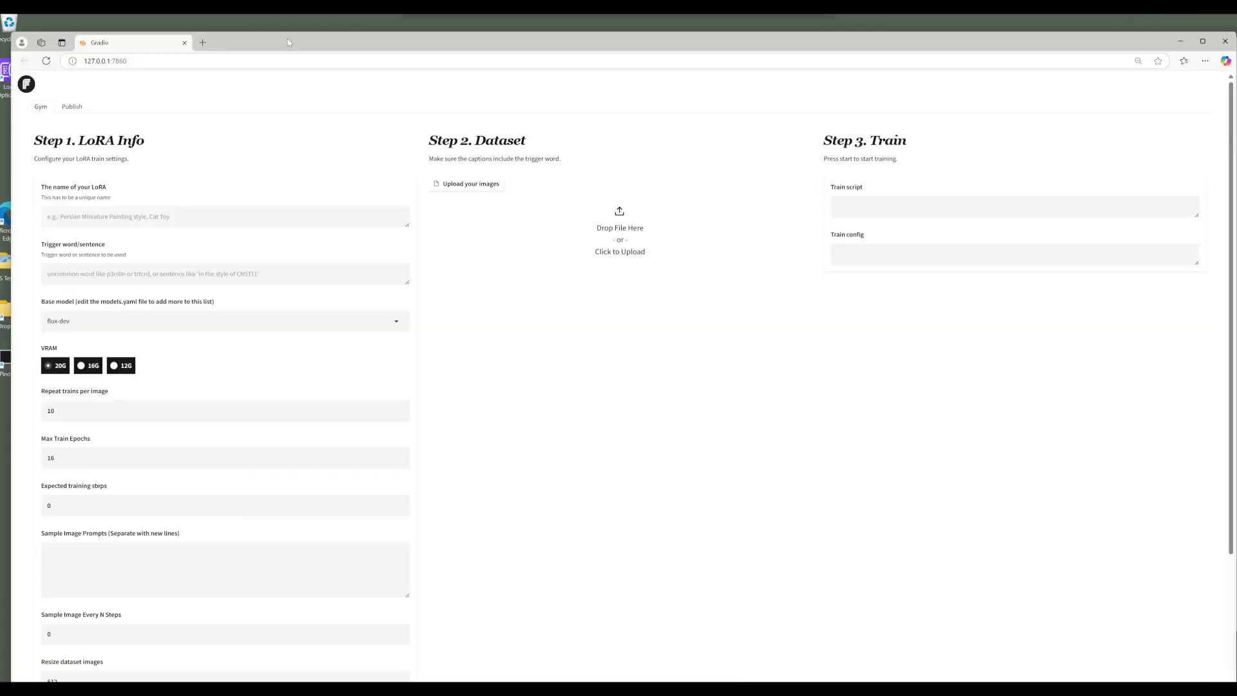
- Drag all 58 SwoopyMod images from the folder into Fluxgym's Step 2 dataset
left_click_drag(288, 43, 280, 21)
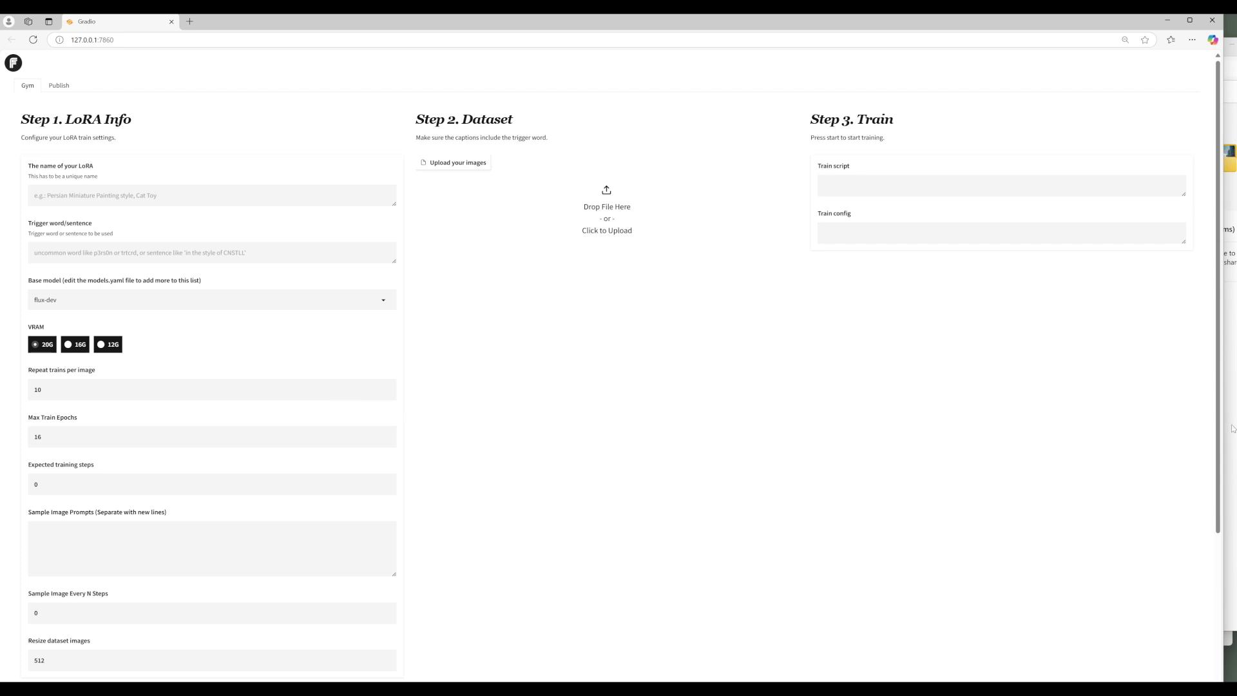
left_click(1234, 309)
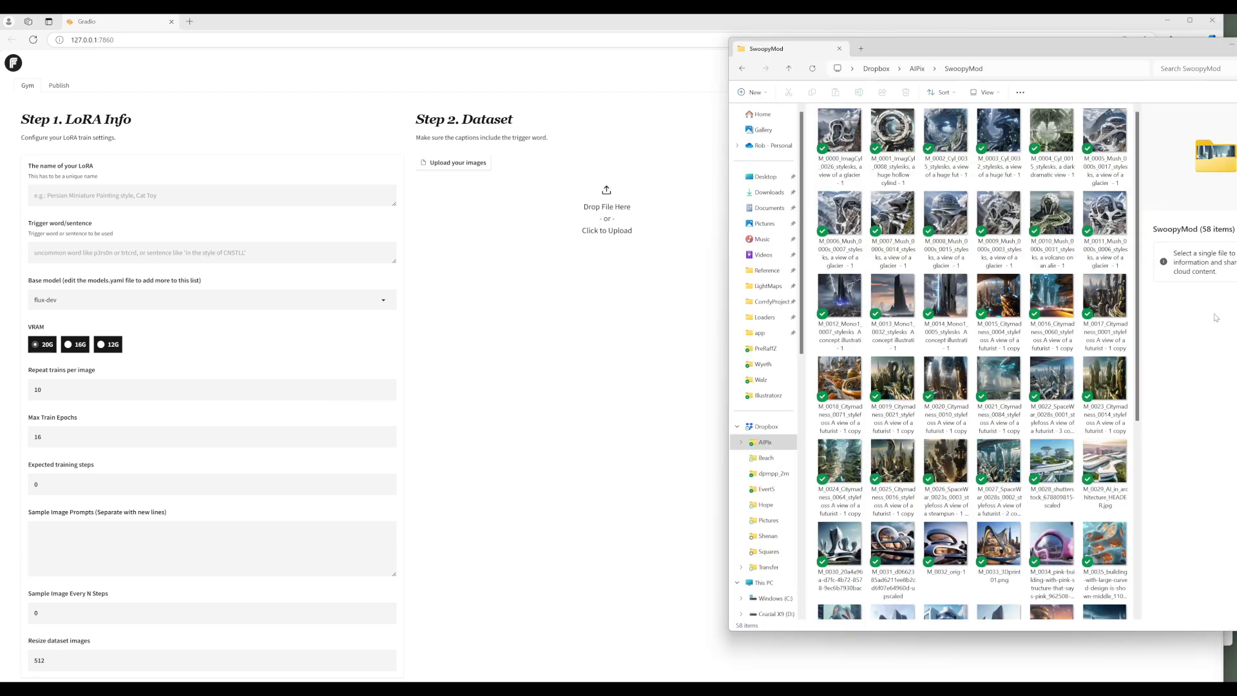
left_click(839, 138)
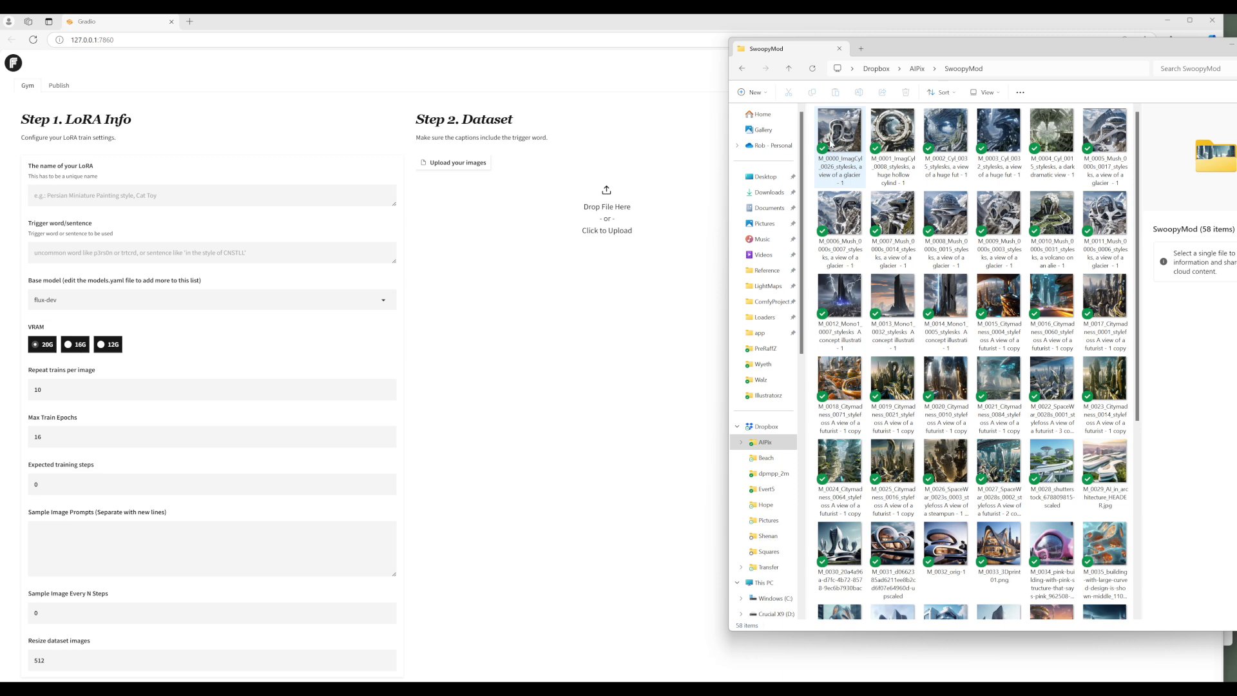
scroll(840, 149, "down", 5)
scroll(820, 147, "up", 5)
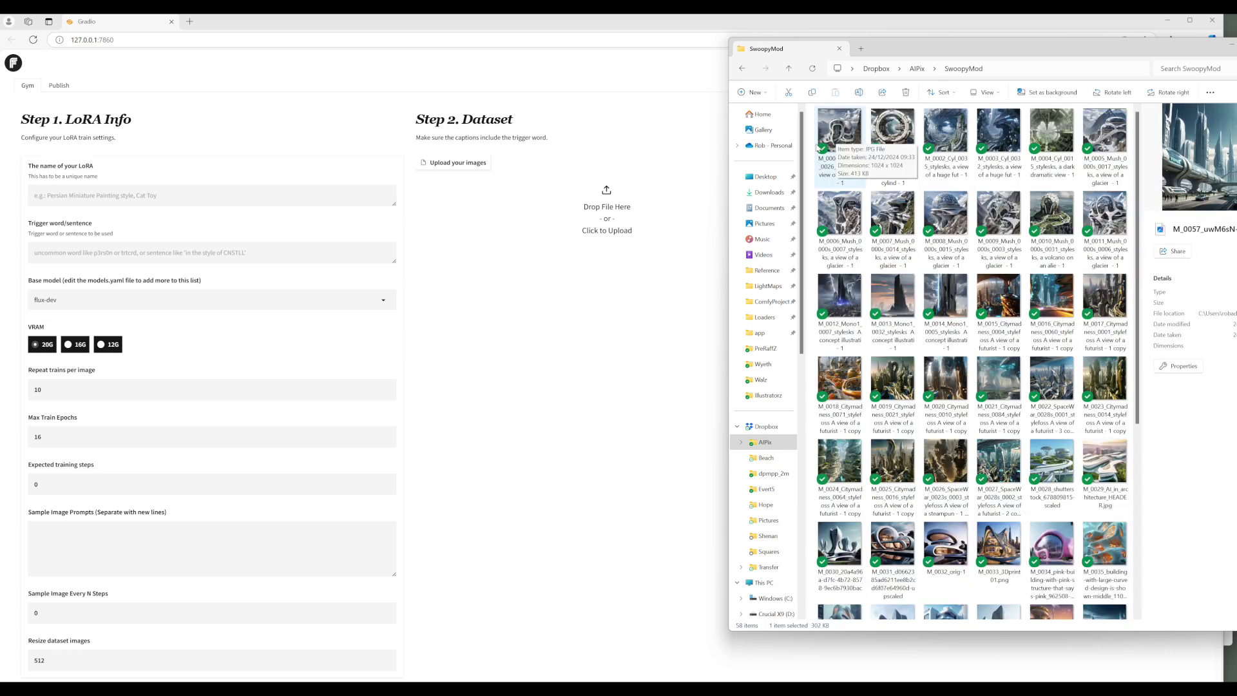
key("ctrl+a")
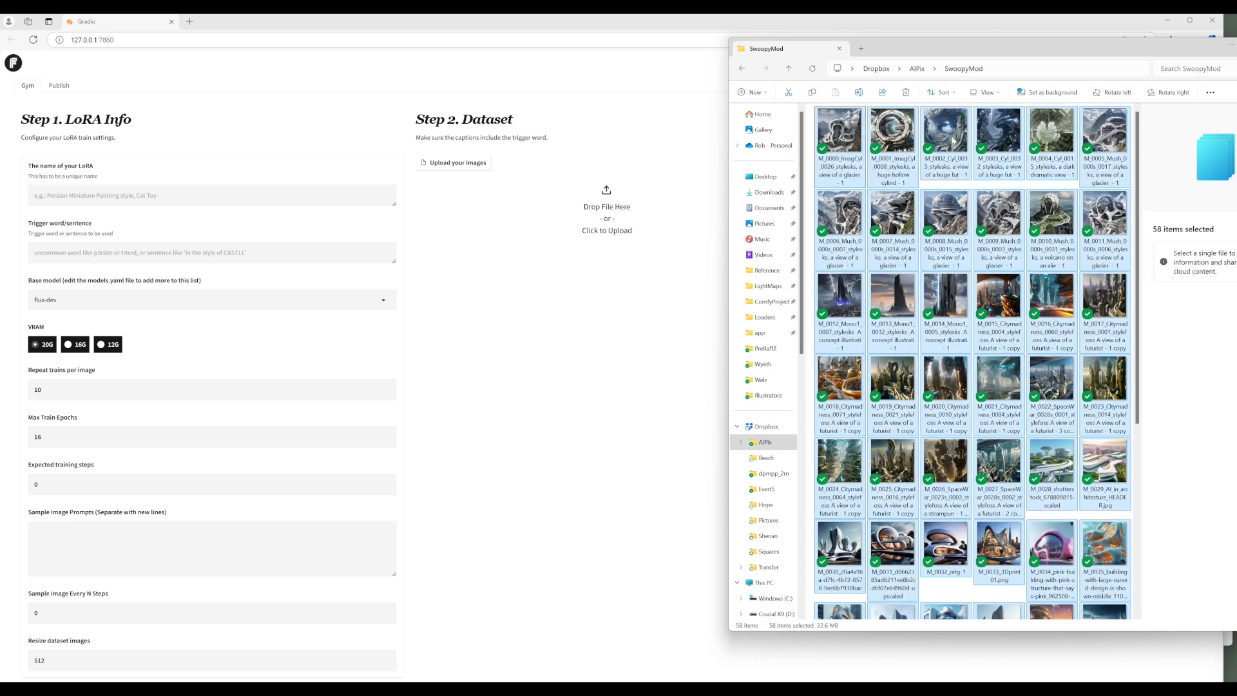
left_click_drag(953, 138, 606, 191)
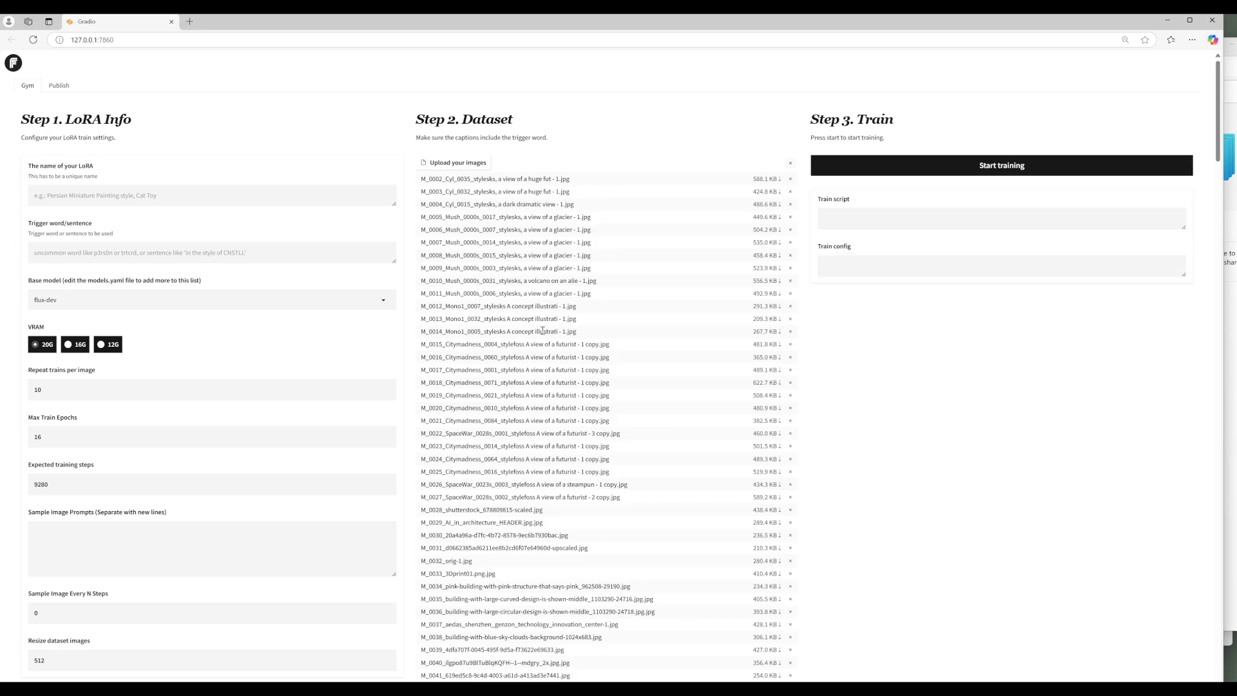
left_click(1231, 232)
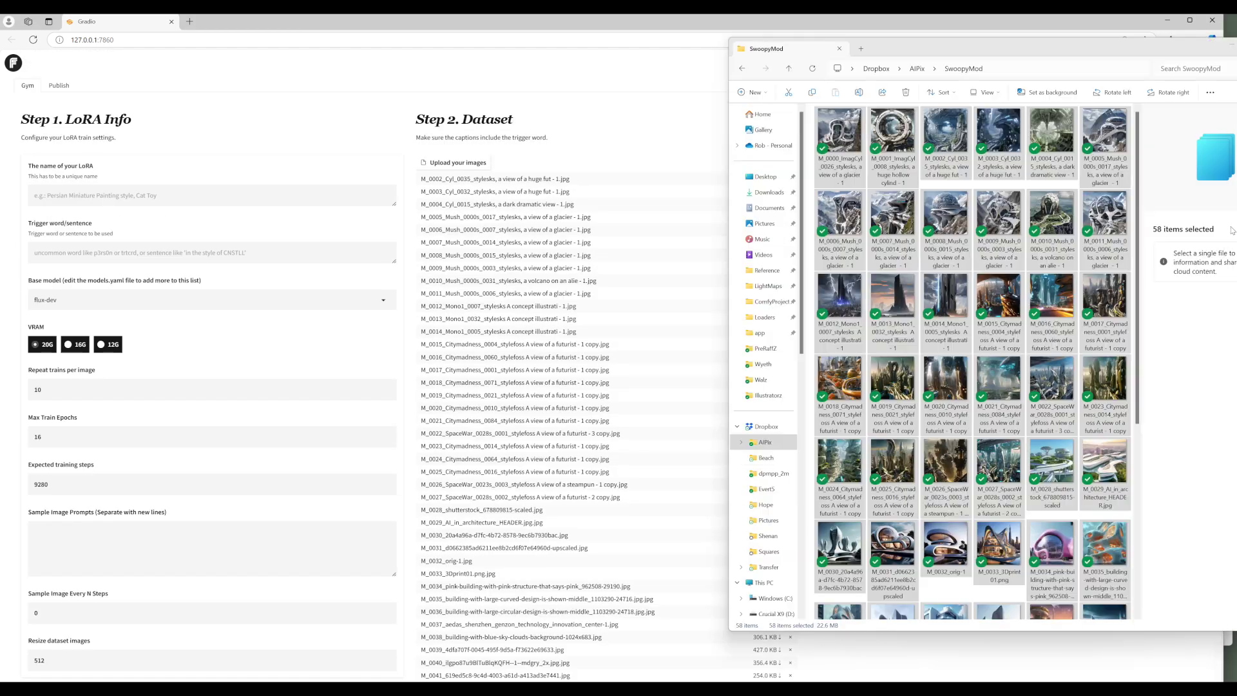
left_click(870, 27)
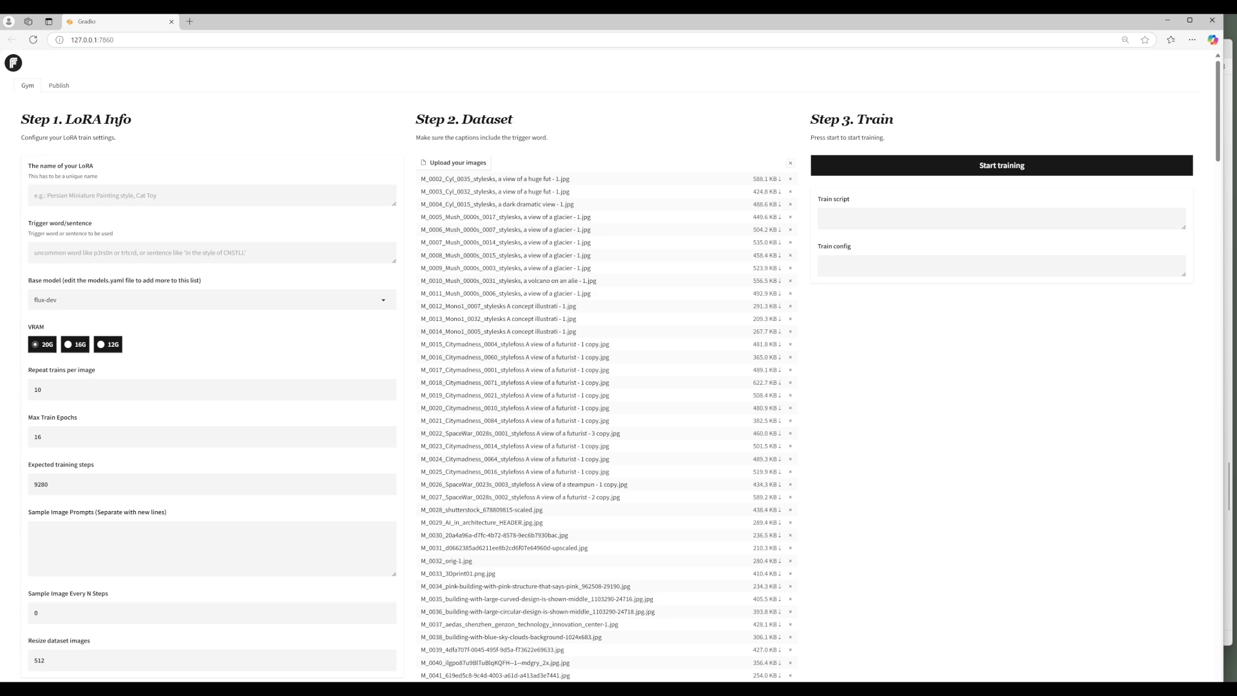
- Copy the three swoopz city prompts from the Cities section of PromptStore.txt
left_click(692, 644)
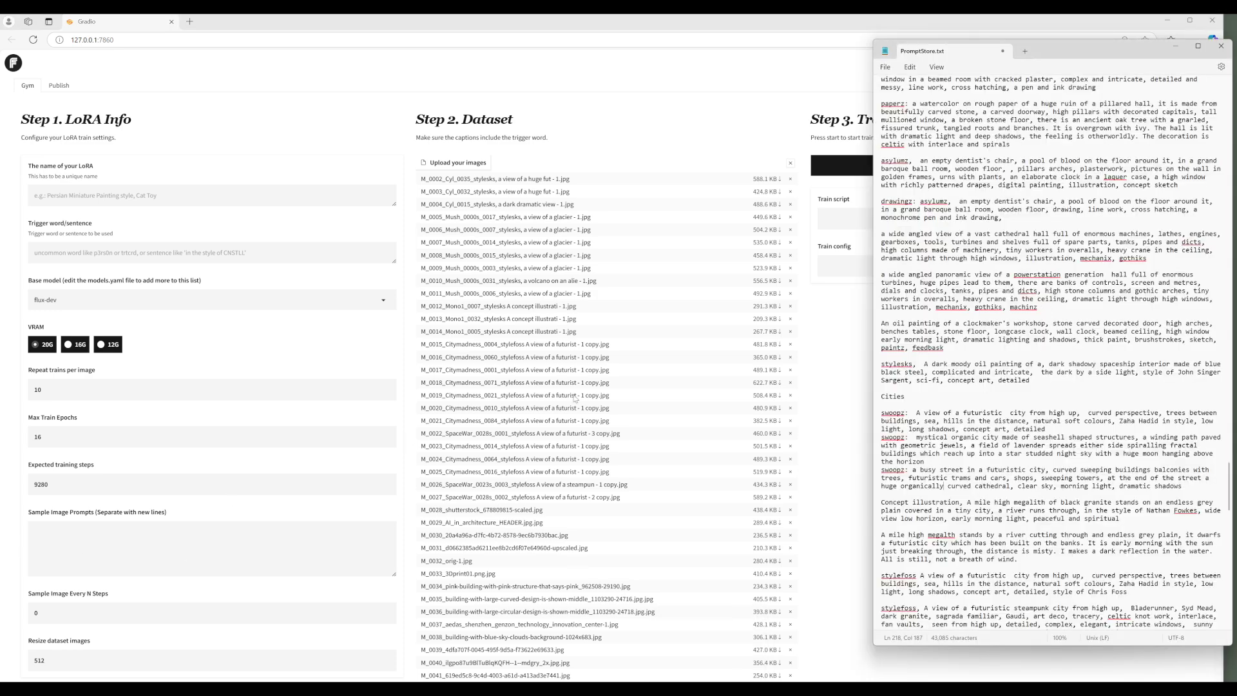
scroll(1212, 258, "down", 9)
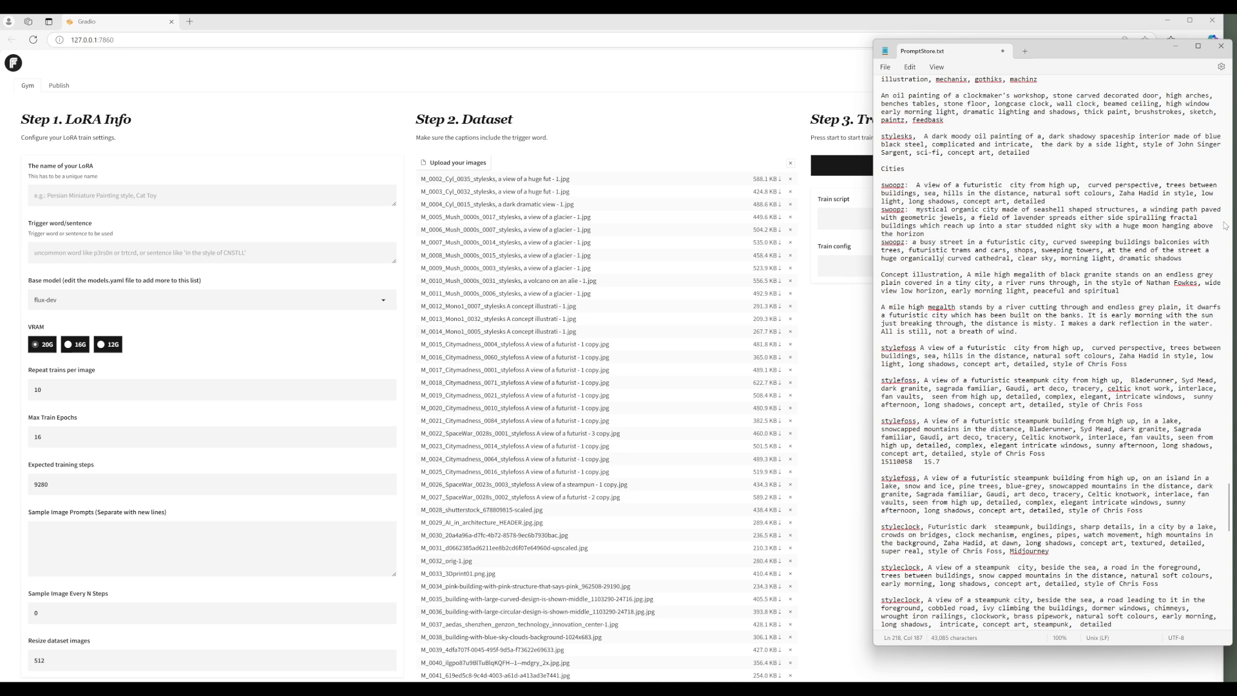
left_click_drag(883, 187, 1185, 264)
key("ctrl+c")
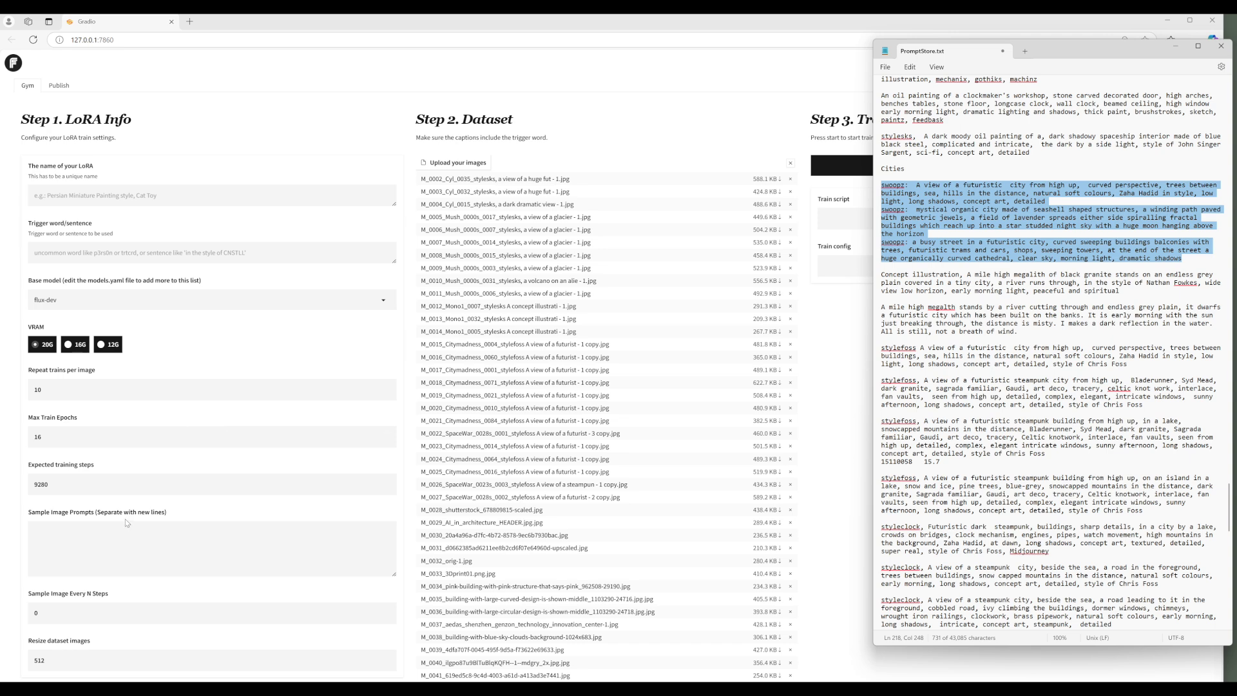
left_click(107, 536)
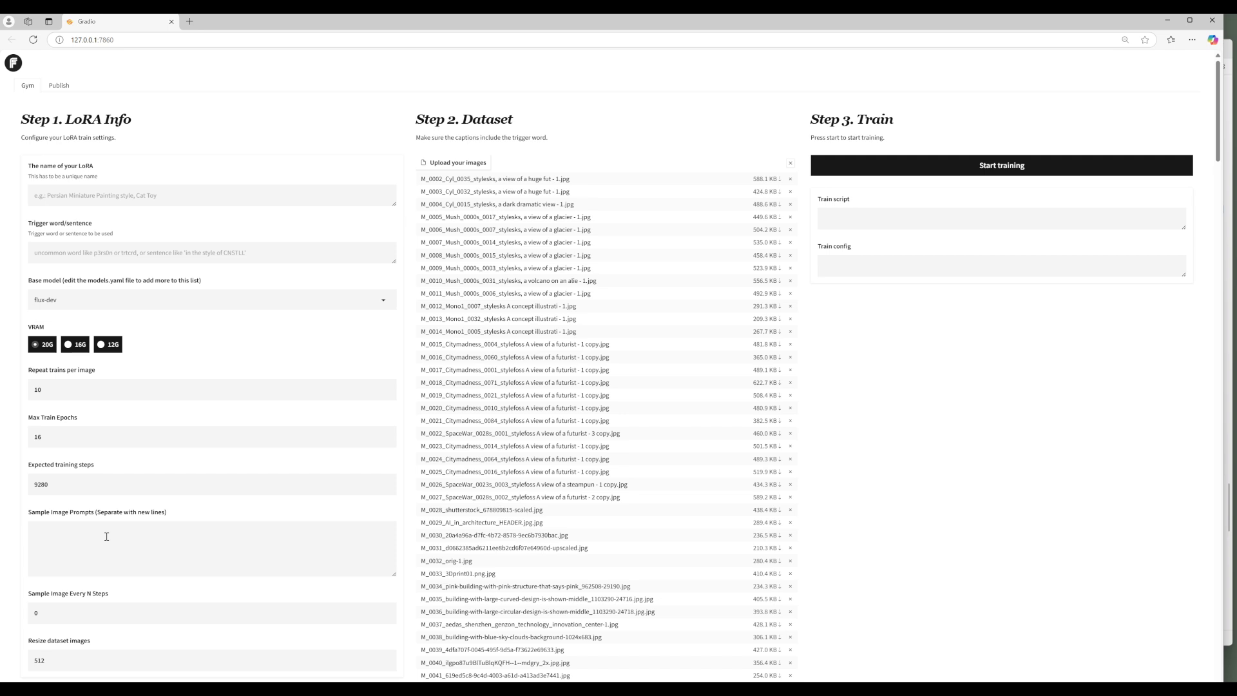
- Paste the three swoopz prompts as sample prompts and name the LoRA SwoopZ
key("ctrl+v")
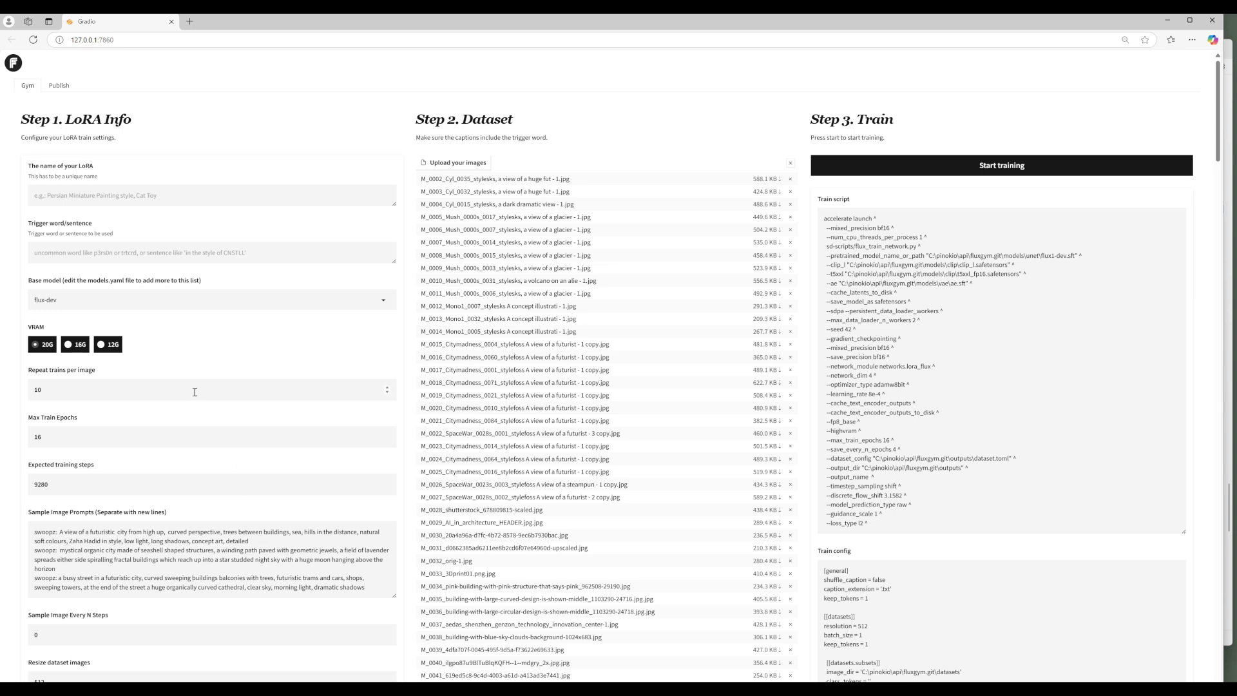
left_click(192, 197)
type("SwoopZ")
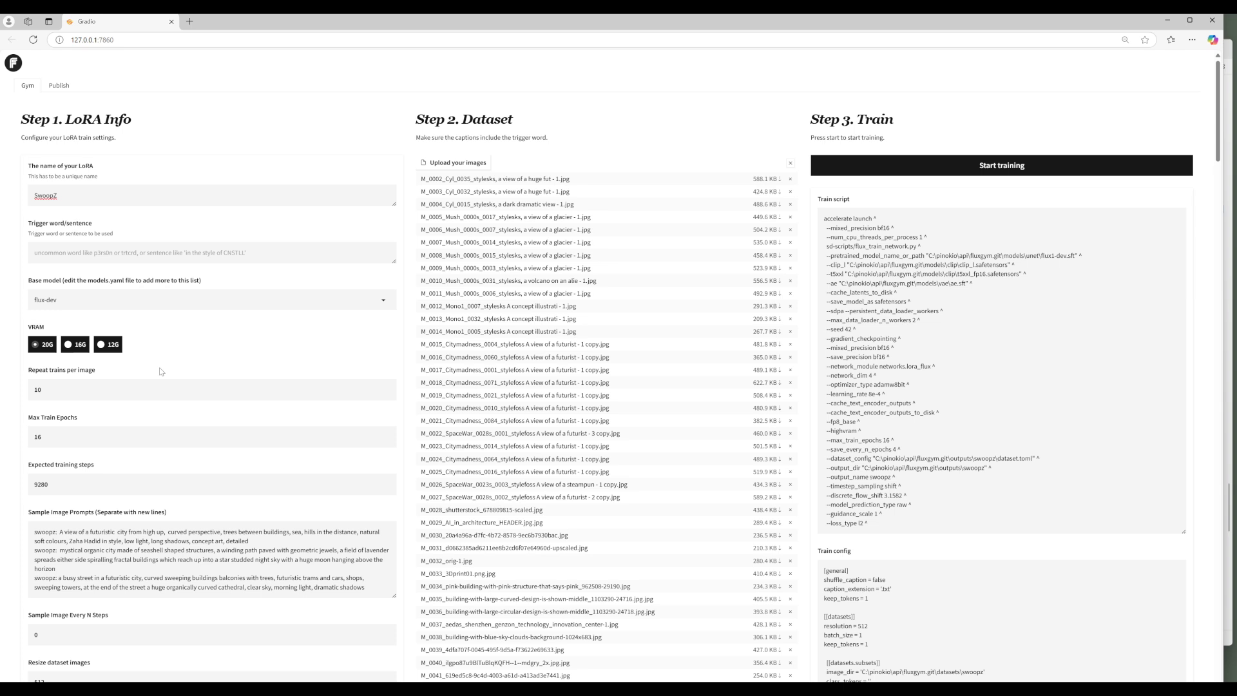
- Change Max Train Epochs from 16 to 11, giving 6380 expected training steps
scroll(137, 472, "down", 2)
scroll(137, 475, "up", 1)
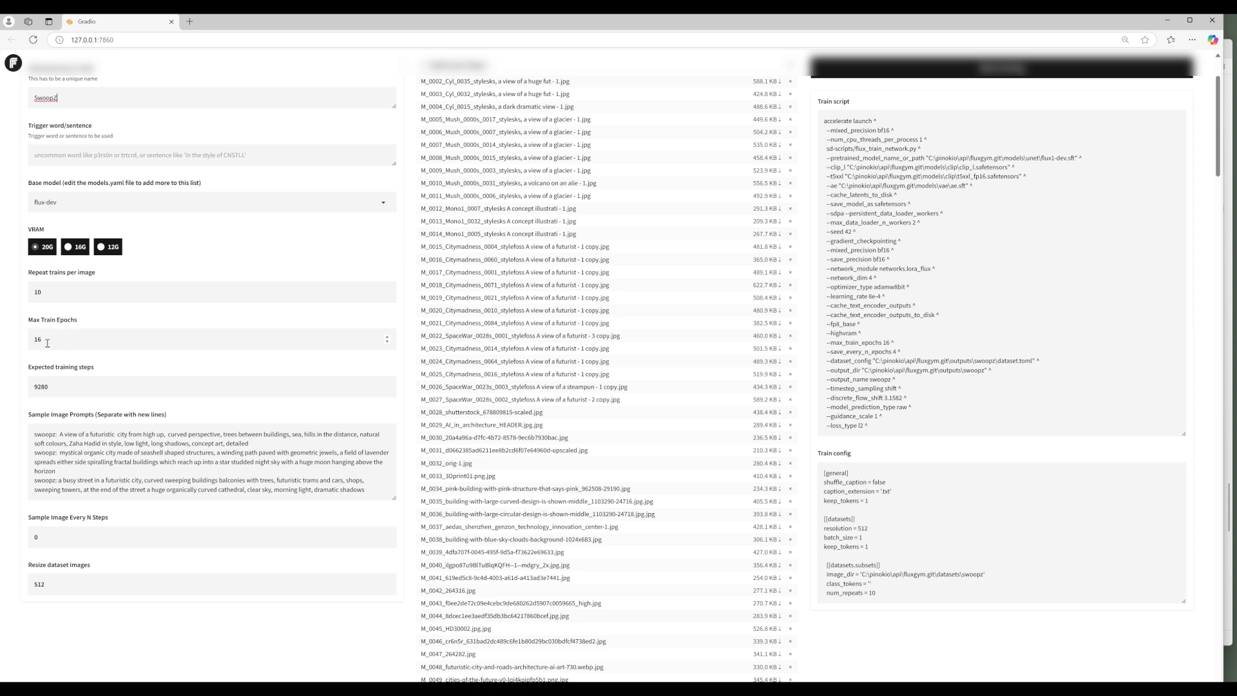
left_click_drag(47, 342, 39, 341)
type("2")
left_click_drag(42, 341, 38, 339)
type("0")
left_click_drag(84, 341, 39, 339)
type("1")
- Set Sample Image Every N Steps to 600 and resize dataset images to 1024
scroll(195, 507, "down", 2)
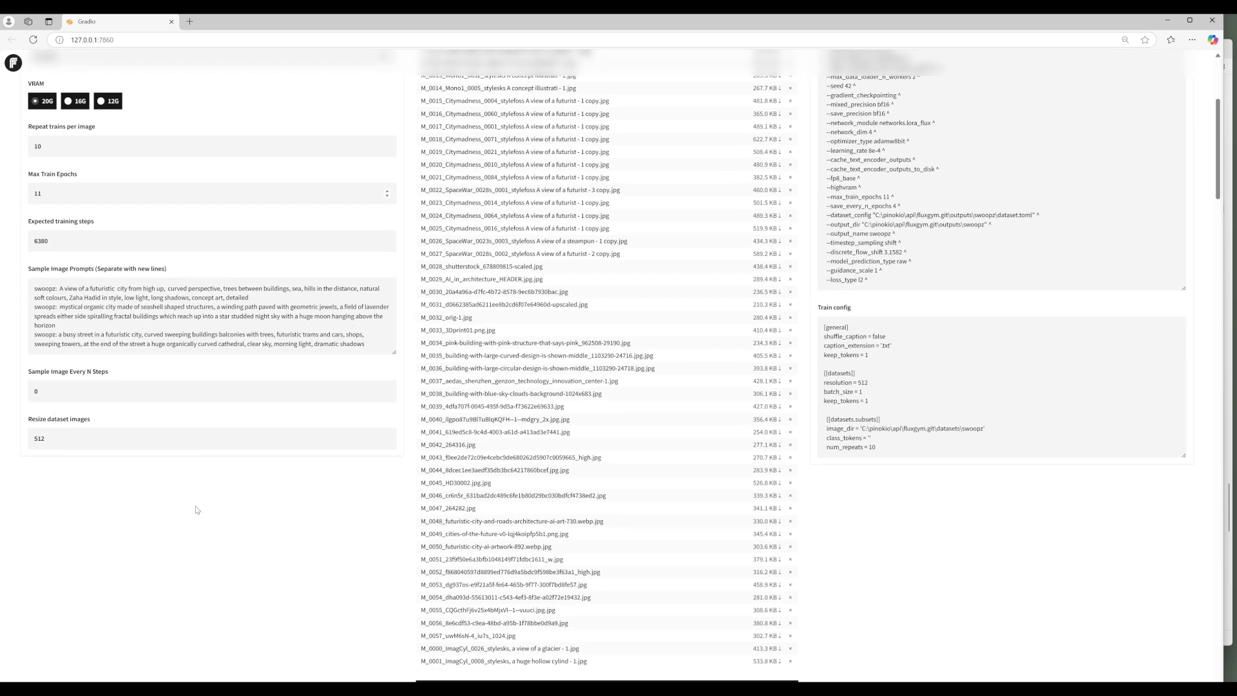
scroll(197, 510, "up", 1)
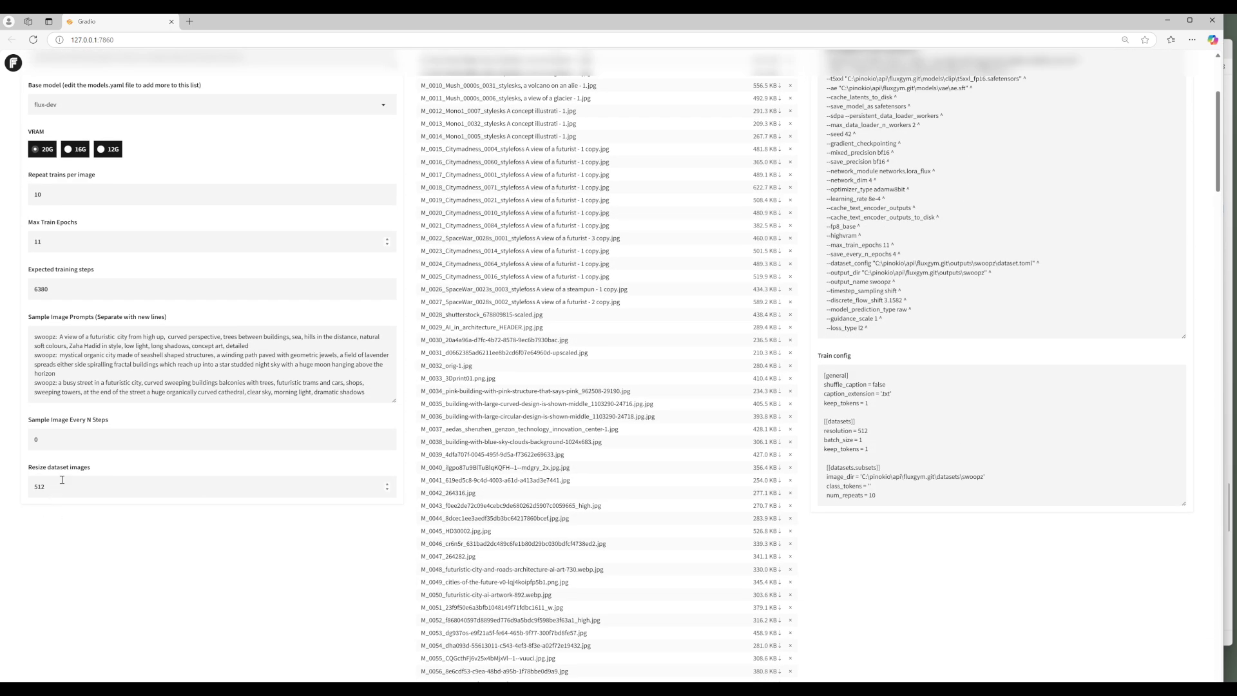
double_click(32, 438)
type("600")
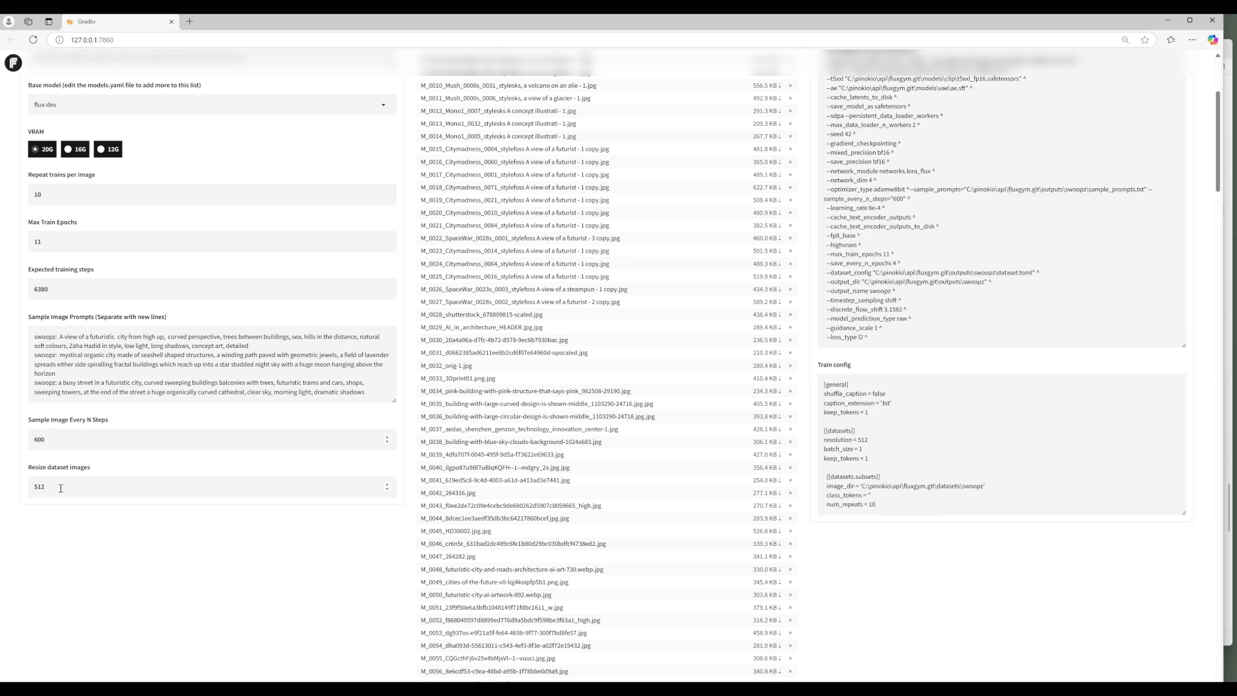
double_click(32, 488)
type("1024")
scroll(335, 481, "down", 1)
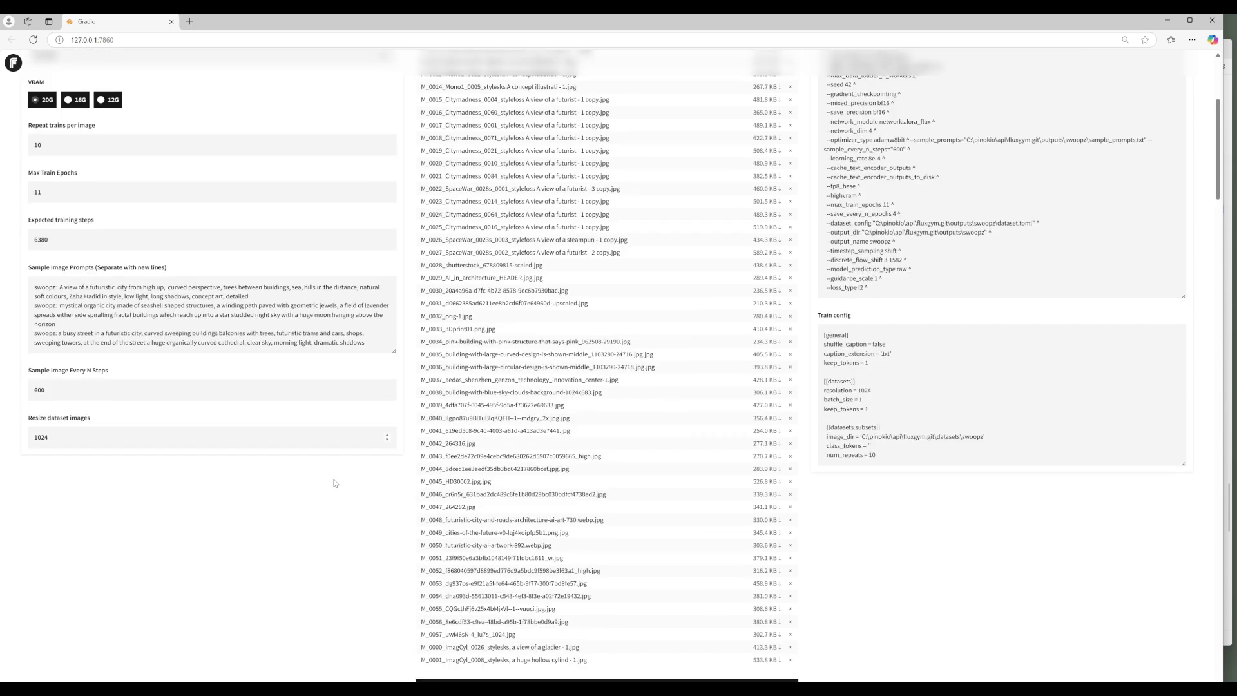
scroll(334, 483, "down", 3)
scroll(334, 483, "up", 7)
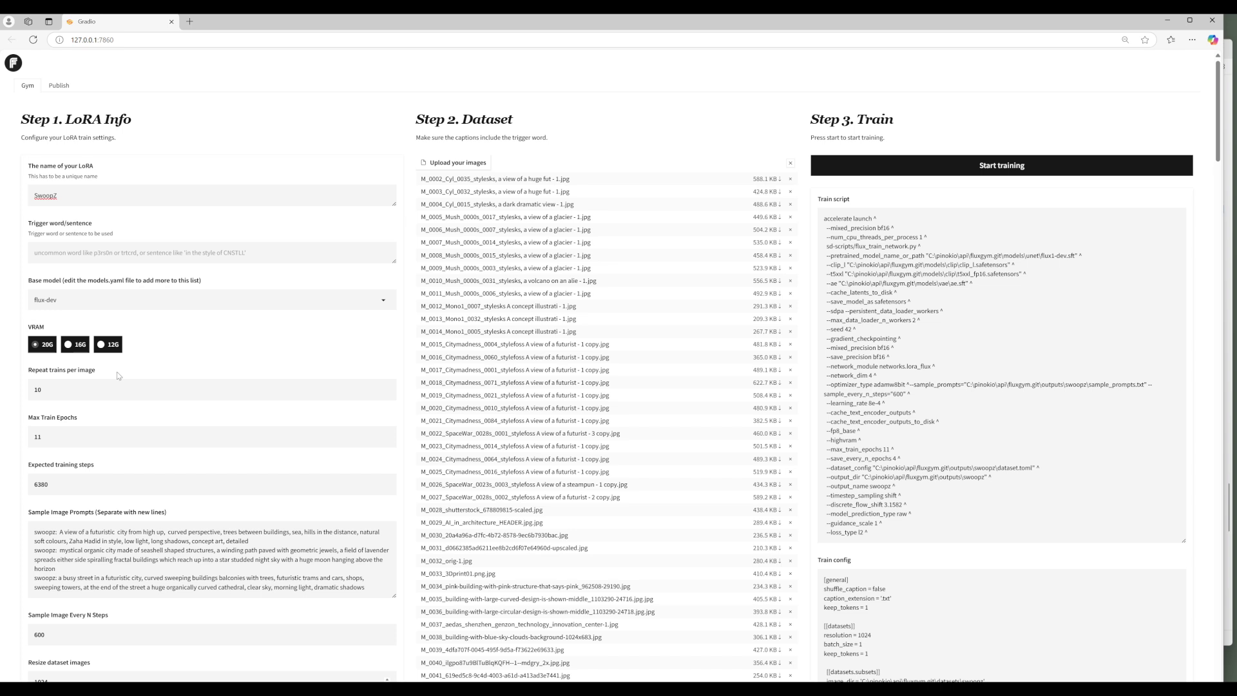
left_click(55, 533)
- Paste the trigger word swoopz into Captions 4 through 19
scroll(510, 439, "down", 8)
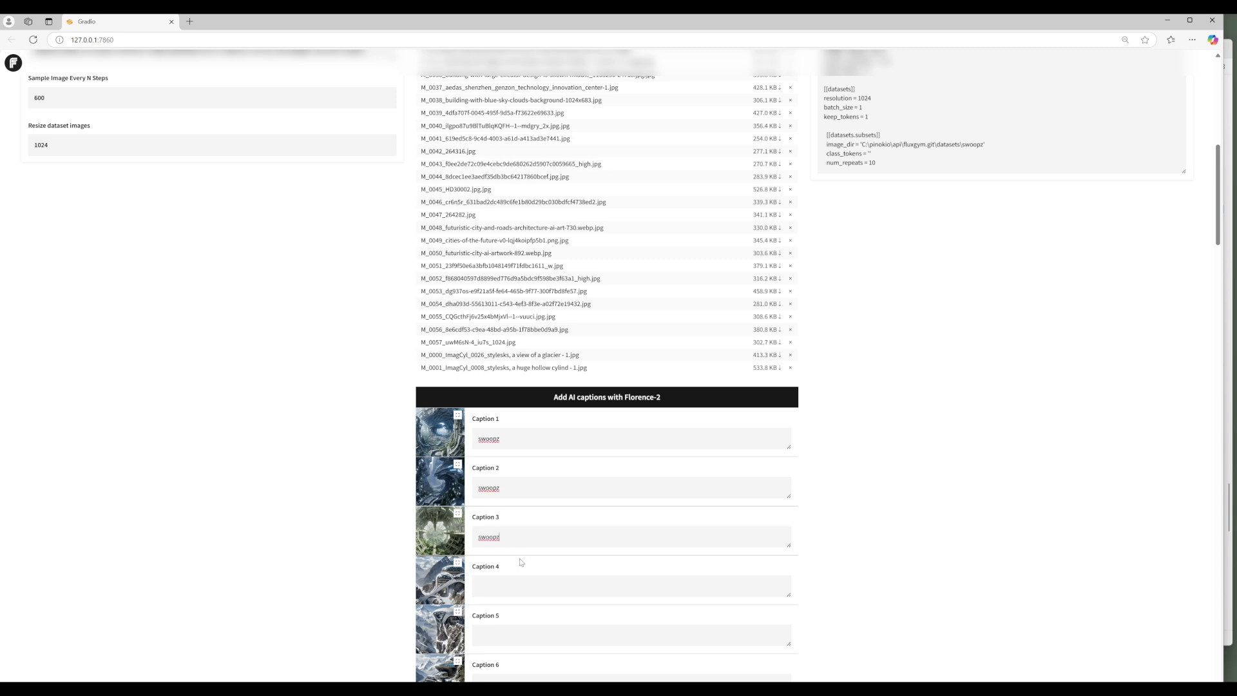
left_click(526, 585)
scroll(527, 584, "down", 2)
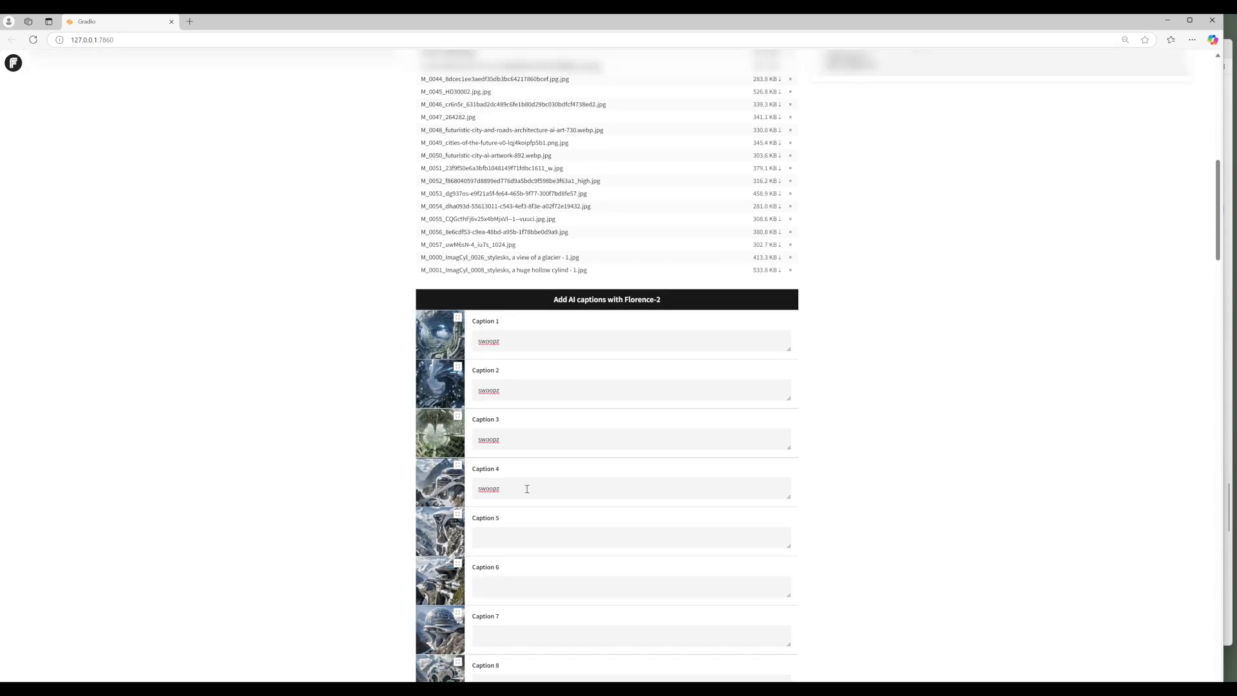
left_click(519, 537)
type("swoopz")
type("swoopz")
left_click(520, 636)
key("ctrl+v")
scroll(519, 580, "down", 2)
left_click(519, 539)
key("ctrl+v")
type("swoopz")
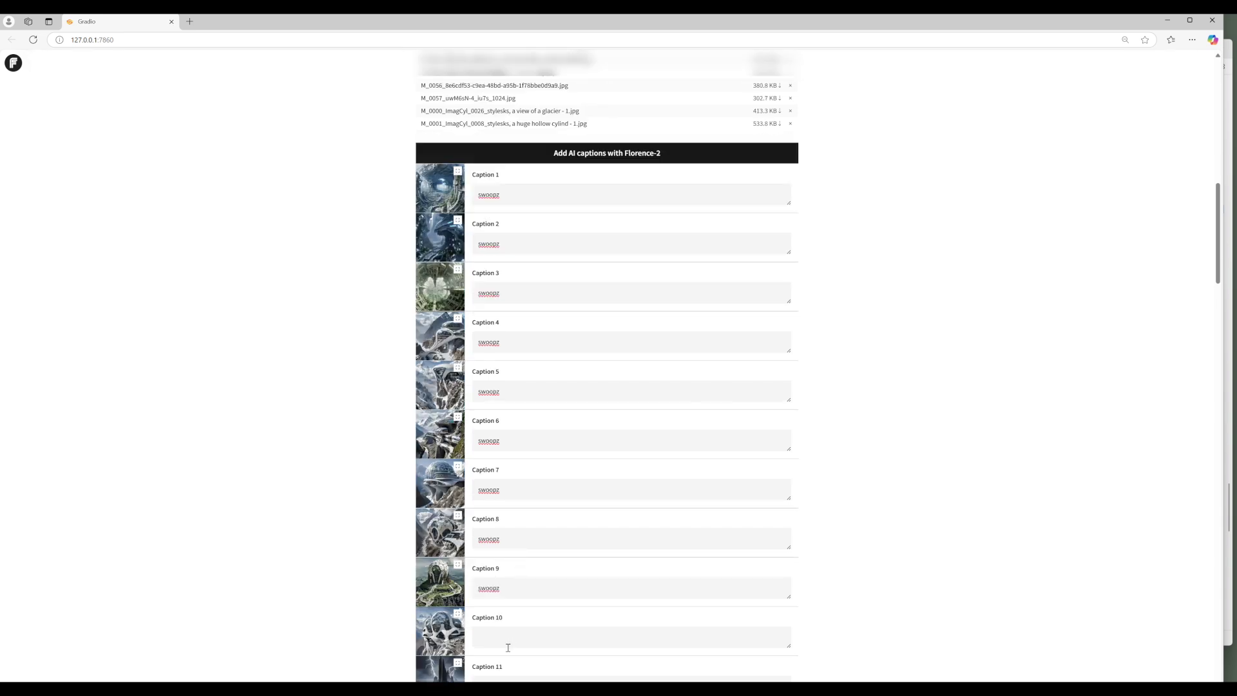
left_click(507, 647)
type("swoopz")
scroll(574, 603, "down", 2)
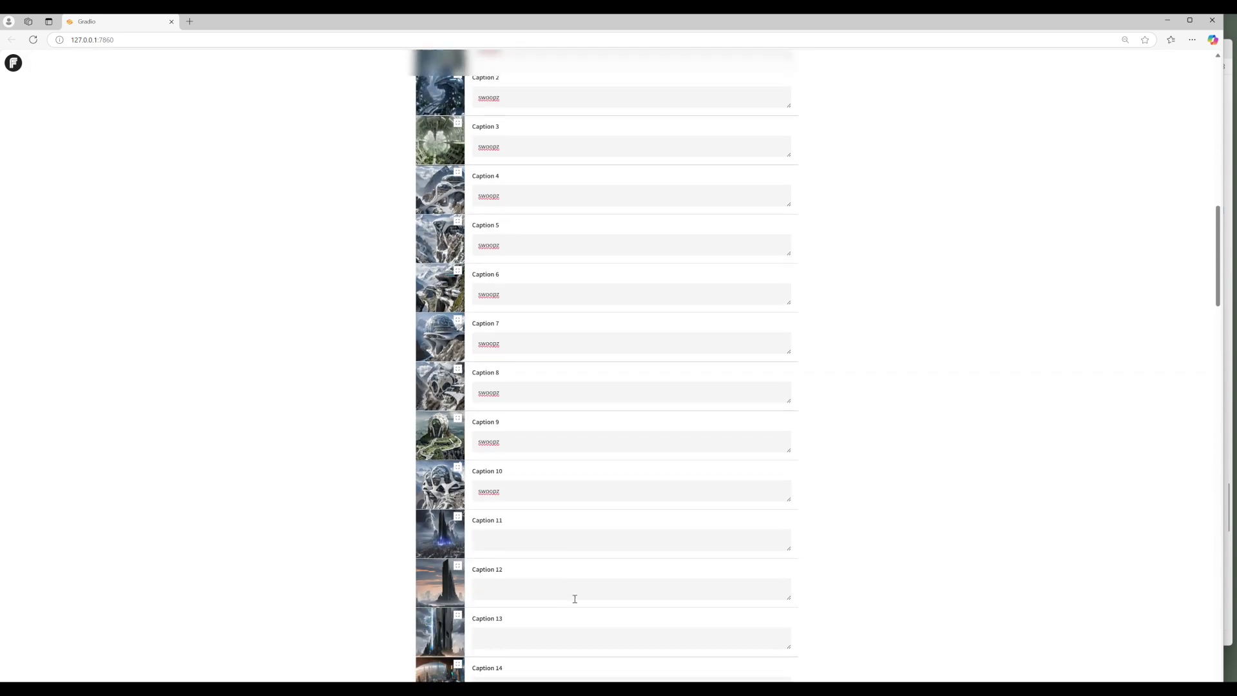
left_click(525, 540)
key("ctrl+v")
left_click(515, 590)
key("ctrl+v")
left_click(511, 639)
type("swoopz")
scroll(544, 615, "down", 2)
left_click(508, 585)
type("swoopz")
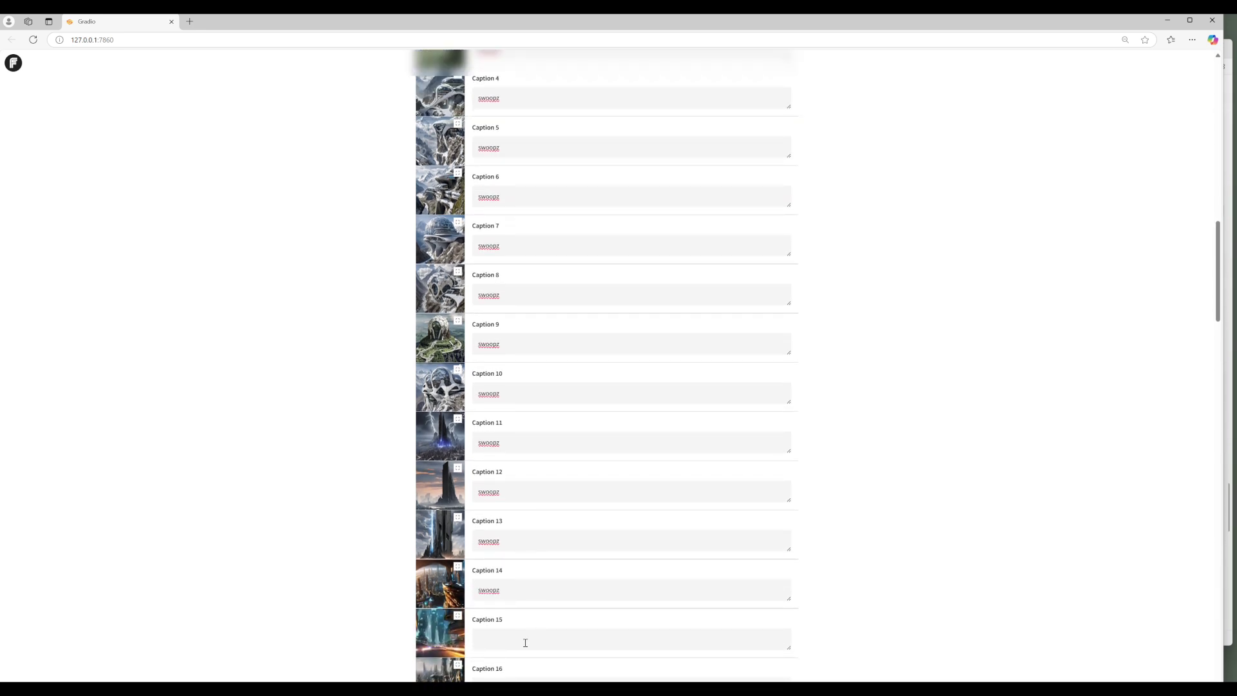
left_click(524, 640)
type("swoopz")
scroll(570, 589, "down", 3)
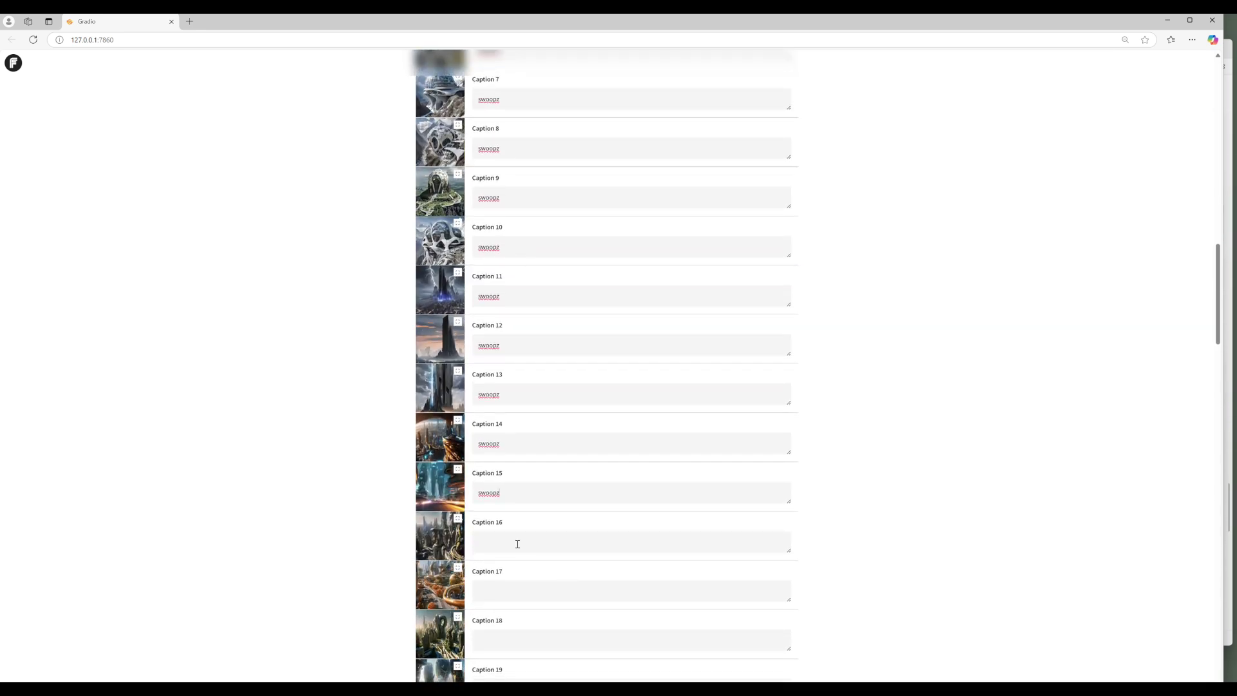
type("swoopz")
left_click(517, 596)
type("swoopz")
left_click(501, 640)
type("swoopz")
scroll(546, 589, "down", 1)
scroll(546, 588, "down", 2)
type("swoopz")
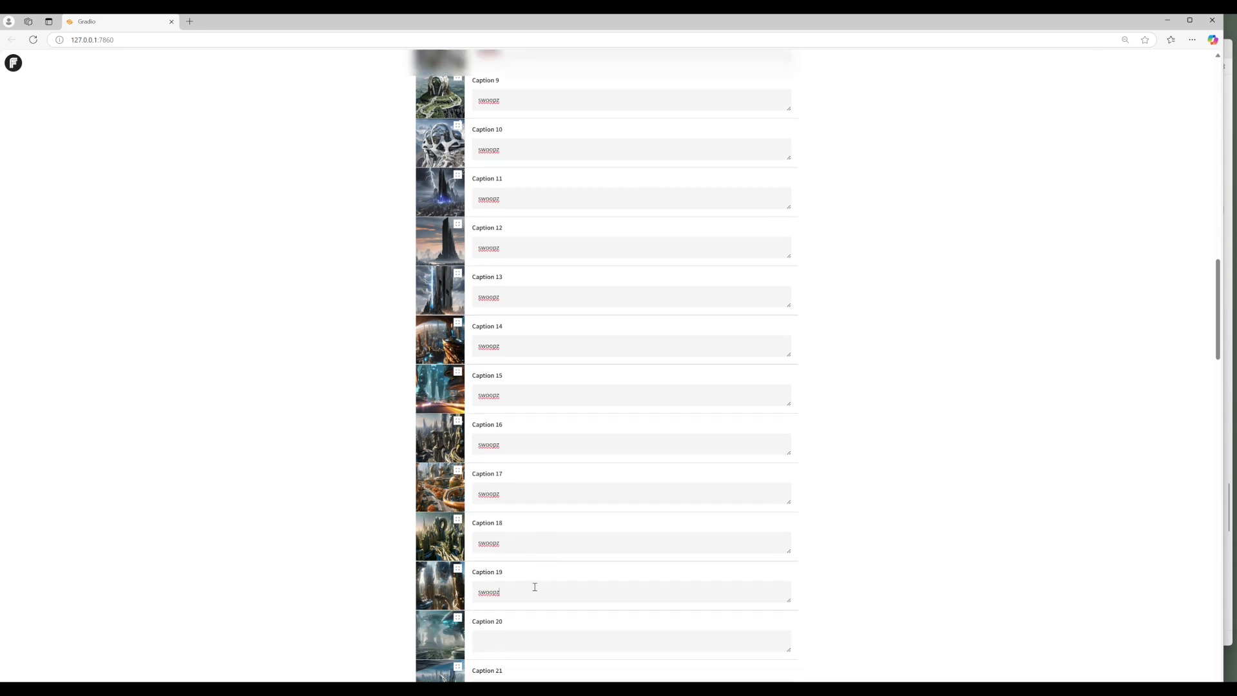
scroll(541, 584, "down", 2)
- Paste swoopz into Captions 20 through 39
type("swoopz")
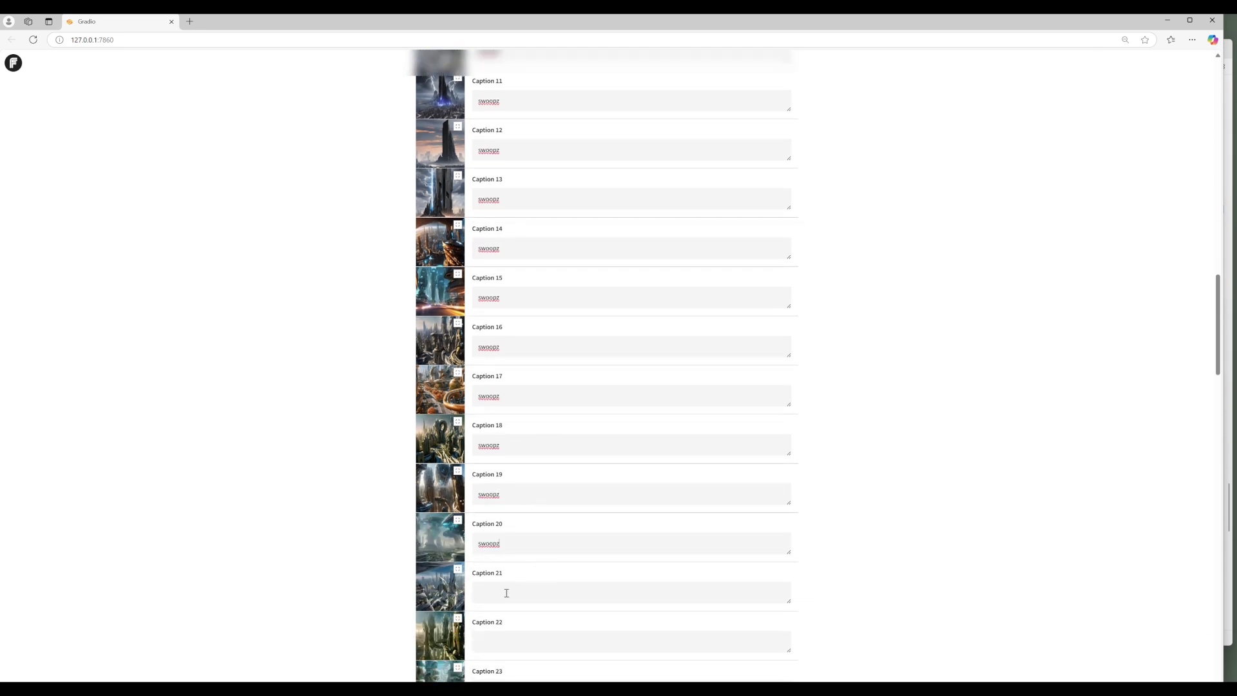
left_click(505, 589)
type("swoopz")
scroll(593, 579, "down", 2)
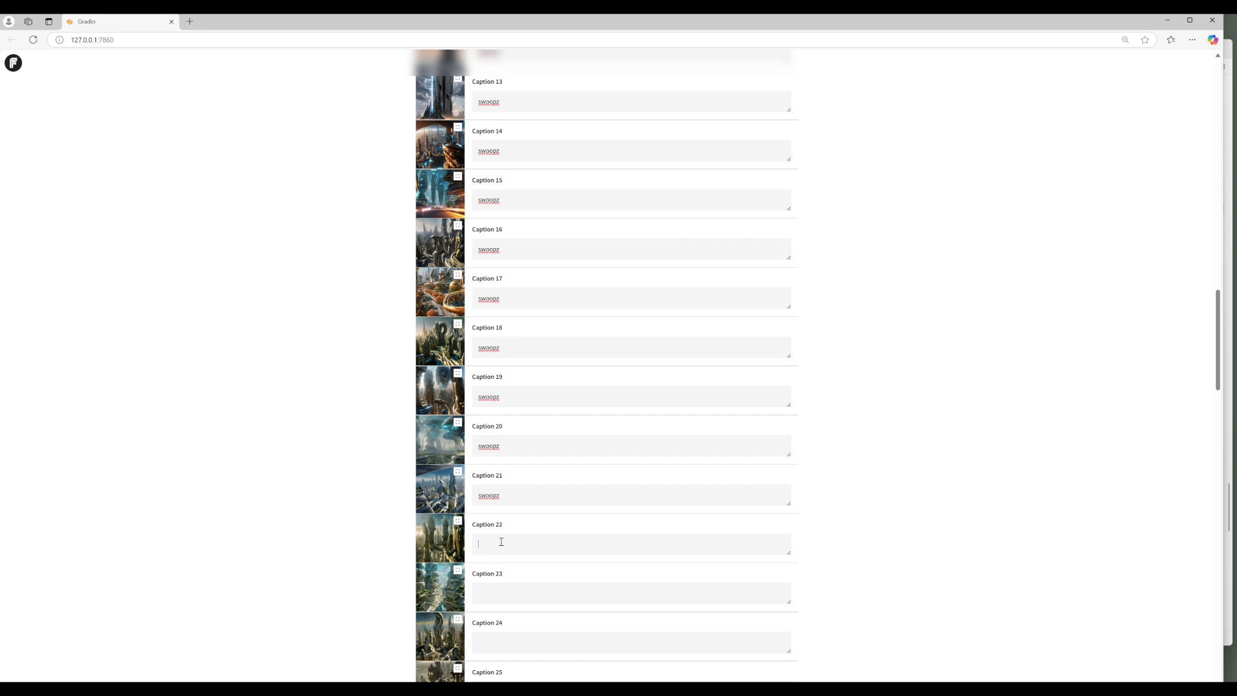
type("swoopz")
left_click(495, 588)
type("swoopz")
scroll(530, 548, "down", 2)
left_click(527, 543)
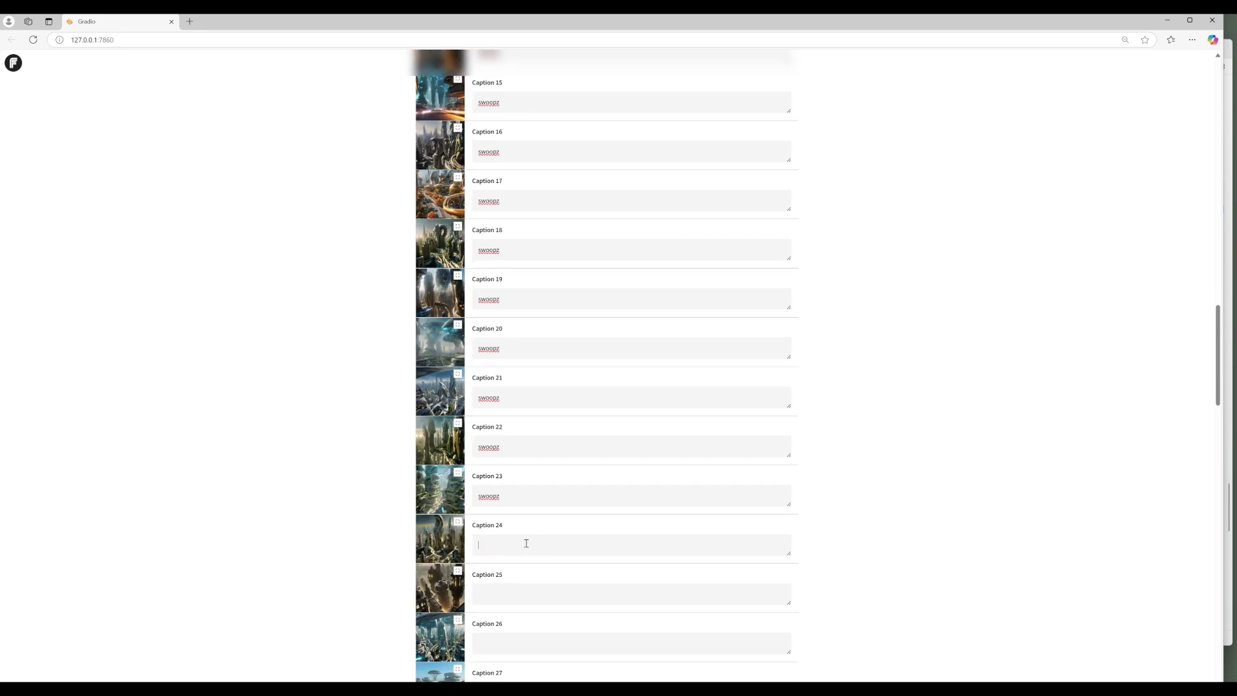
type("swoopz")
type("swoopz")
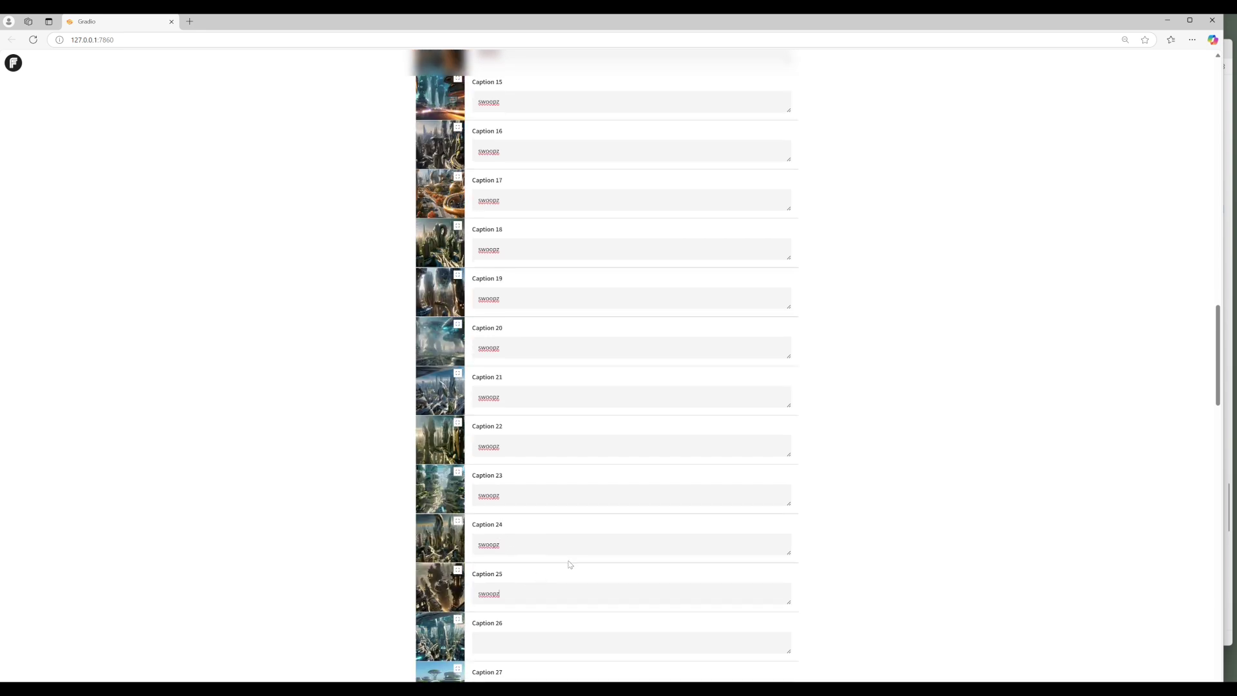
scroll(567, 567, "down", 1)
left_click(515, 587)
type("swoopz")
scroll(566, 571, "down", 1)
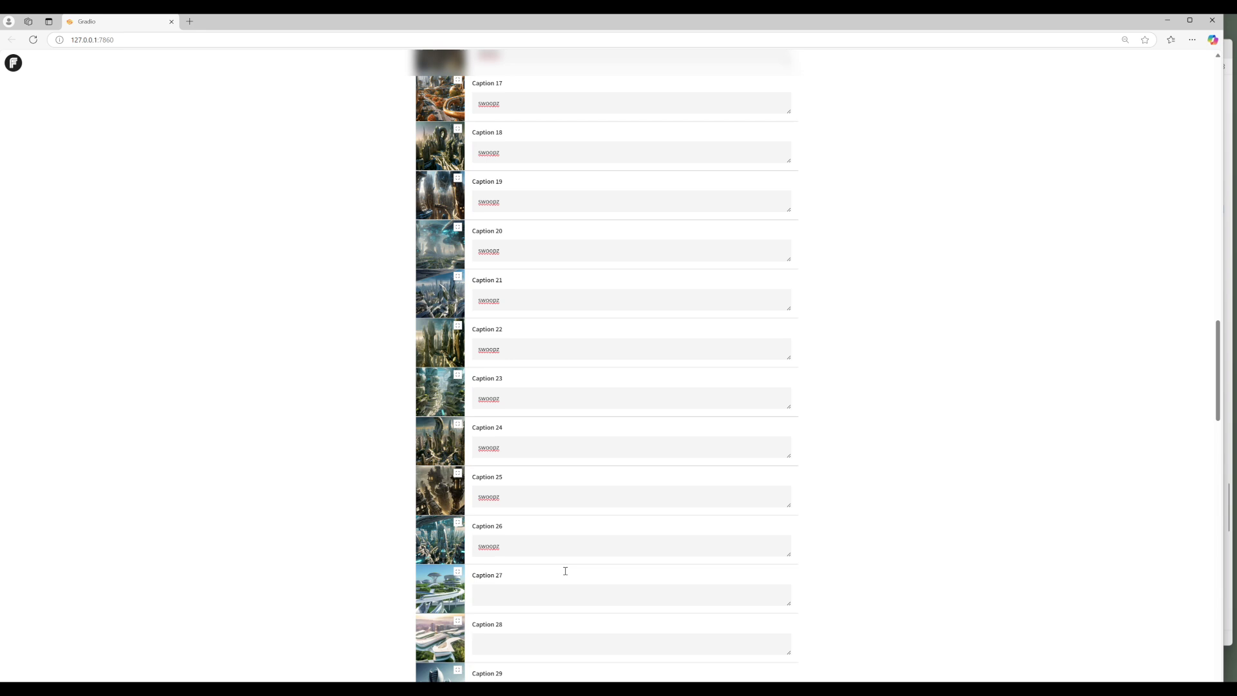
type("swoopz")
scroll(548, 589, "down", 2)
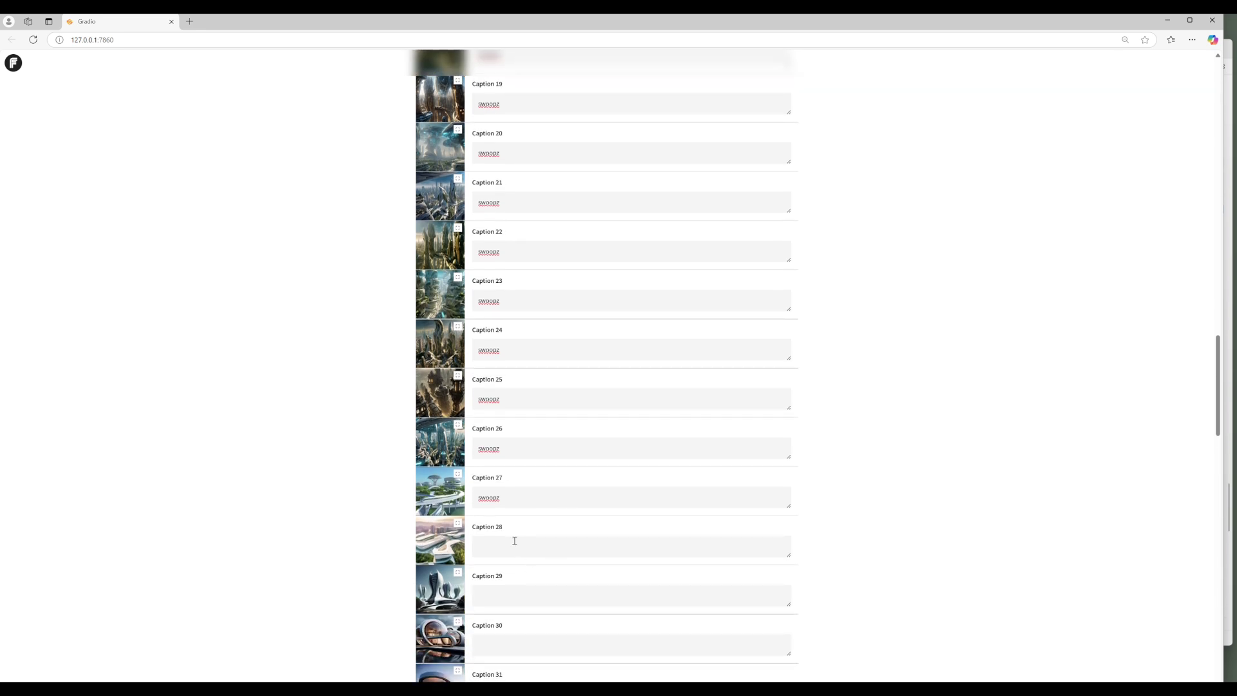
left_click(513, 543)
type("swoopz")
left_click(510, 593)
type("swoopz")
scroll(548, 590, "down", 2)
left_click(513, 547)
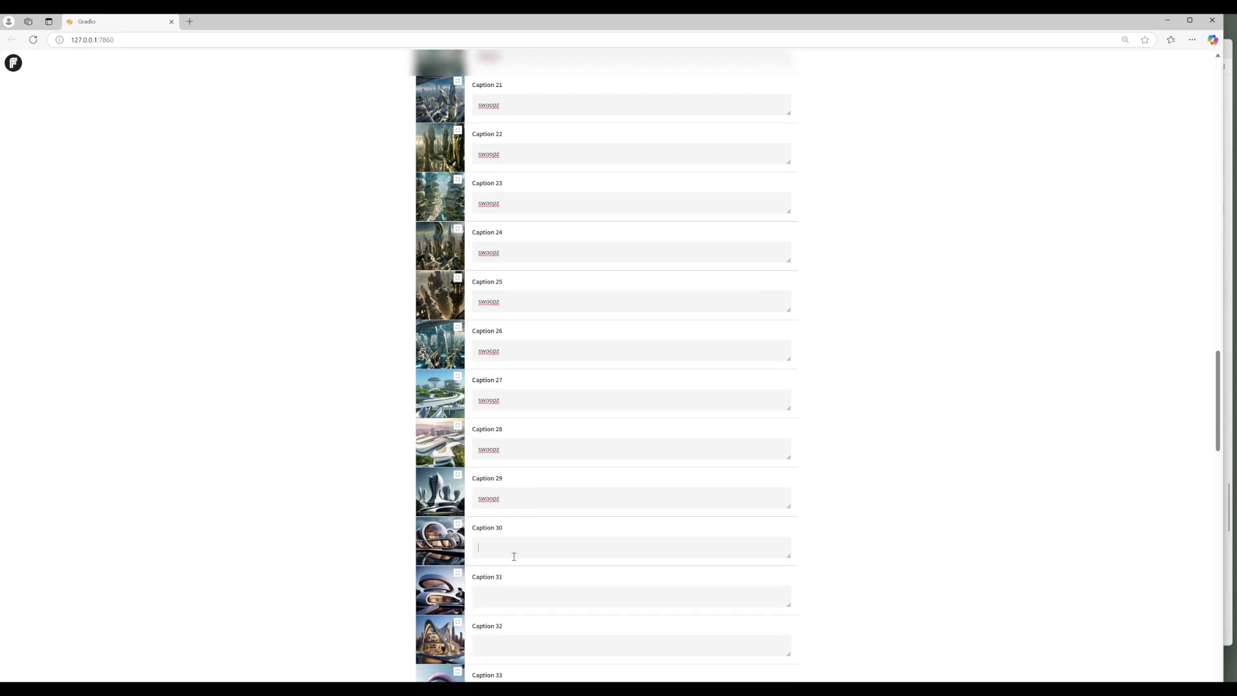
type("swoopz")
type("swoopz")
scroll(504, 580, "down", 2)
left_click(504, 546)
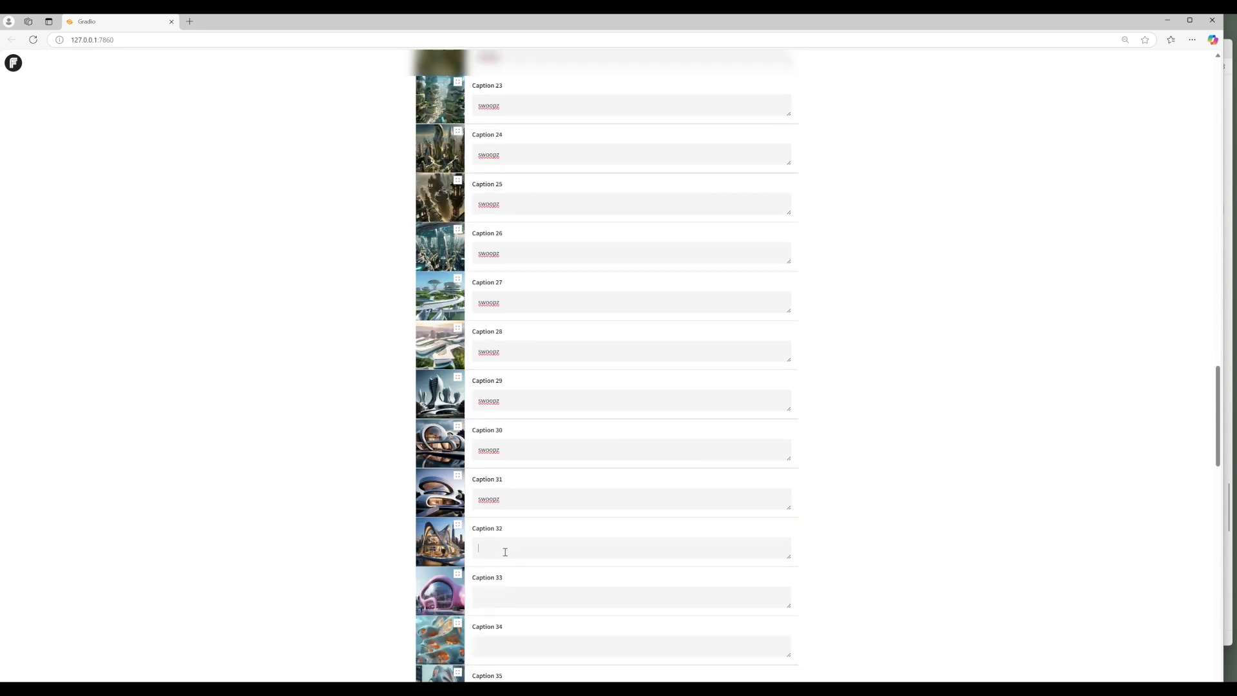
key("ctrl+v")
key("ctrl+v")
scroll(512, 580, "down", 2)
left_click(514, 548)
type("swoopz")
left_click(498, 594)
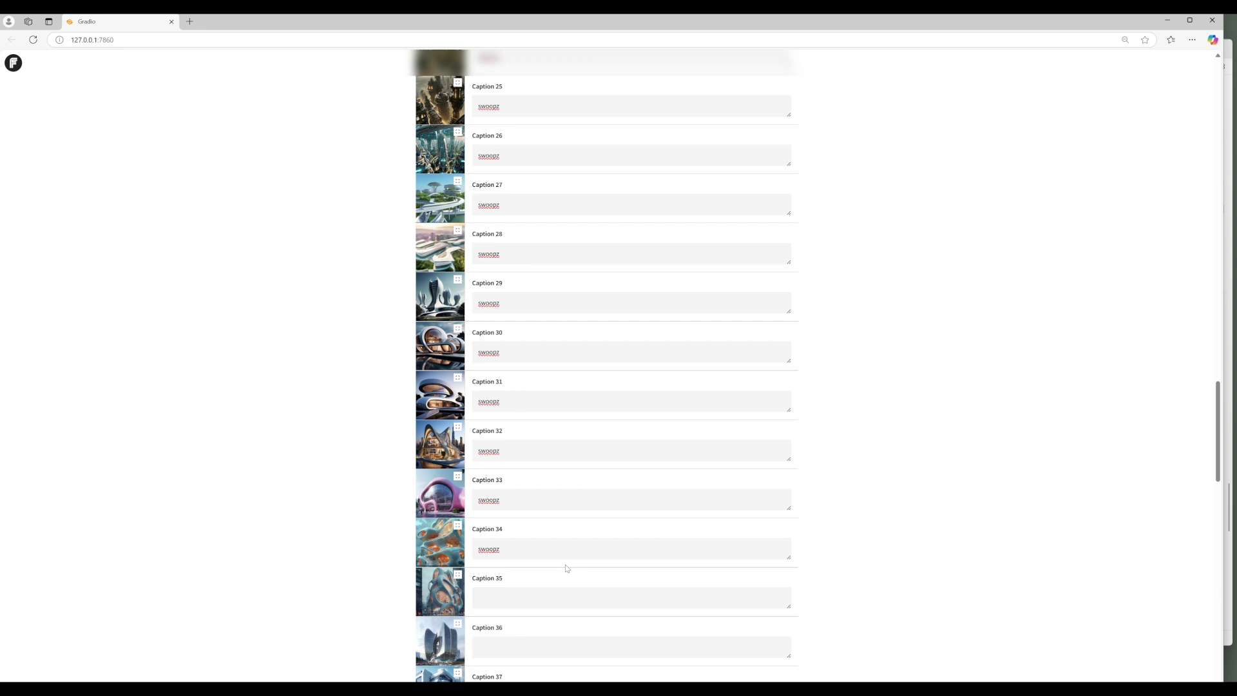
type("swoopz")
scroll(562, 541, "down", 3)
left_click(529, 506)
type("swoopz")
left_click(514, 547)
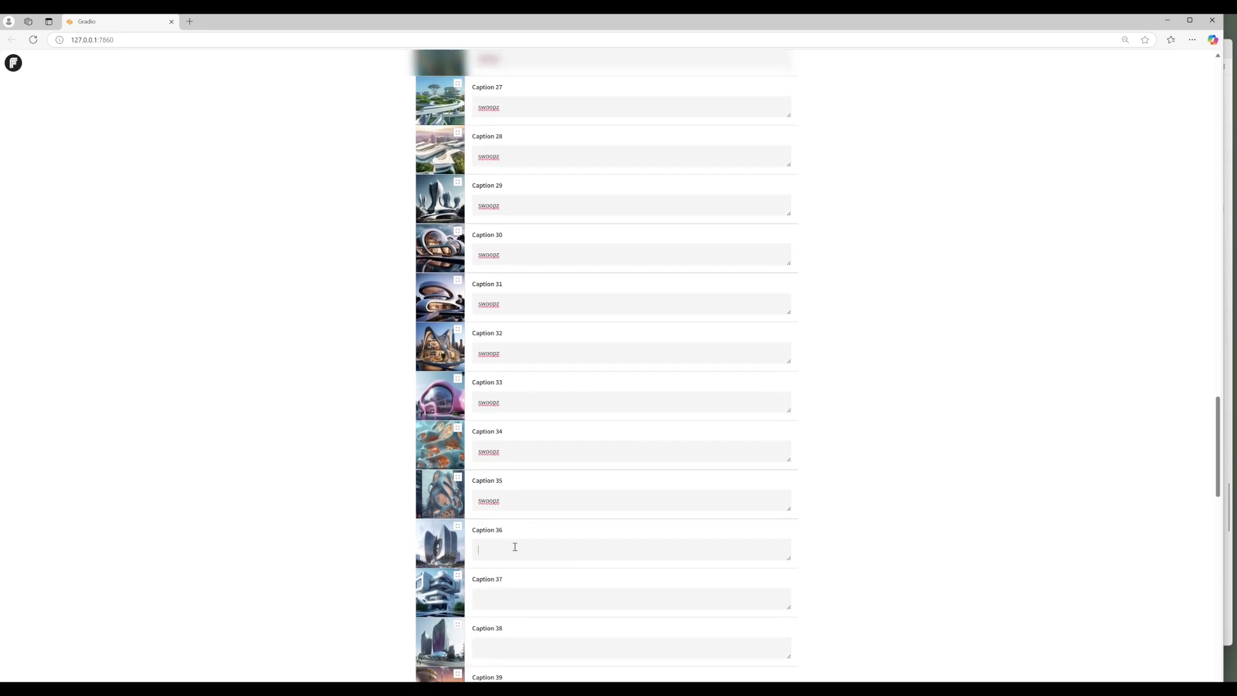
key("ctrl+v")
scroll(513, 546, "down", 2)
left_click(514, 502)
key("ctrl+v")
left_click(509, 549)
type("swoopz")
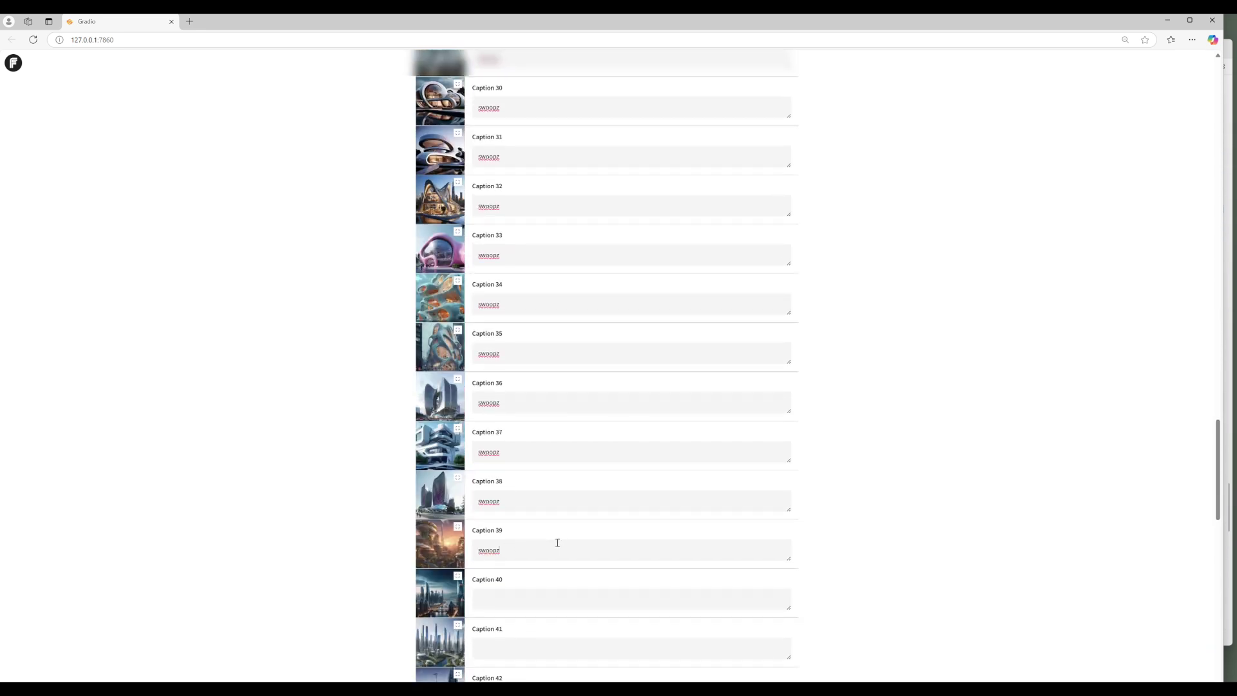
scroll(558, 543, "down", 1)
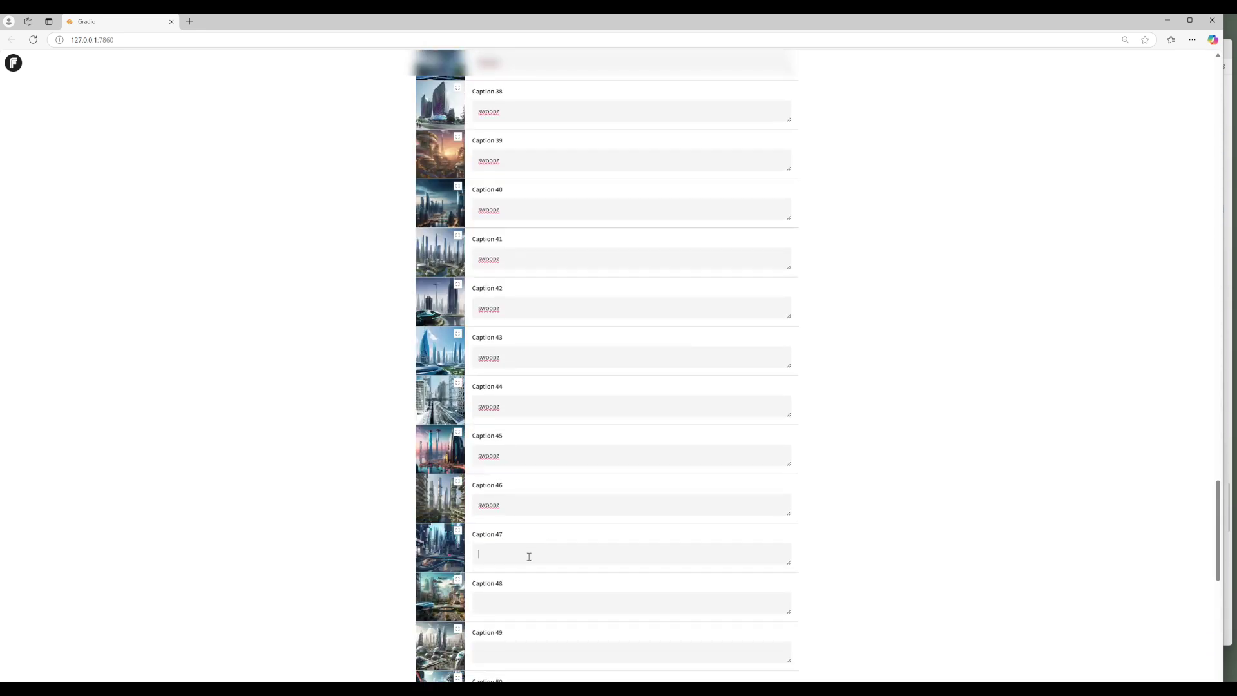
- Paste swoopz into the remaining Captions 47 through 57
type("swoopz")
type("swoopz")
scroll(525, 604, "down", 2)
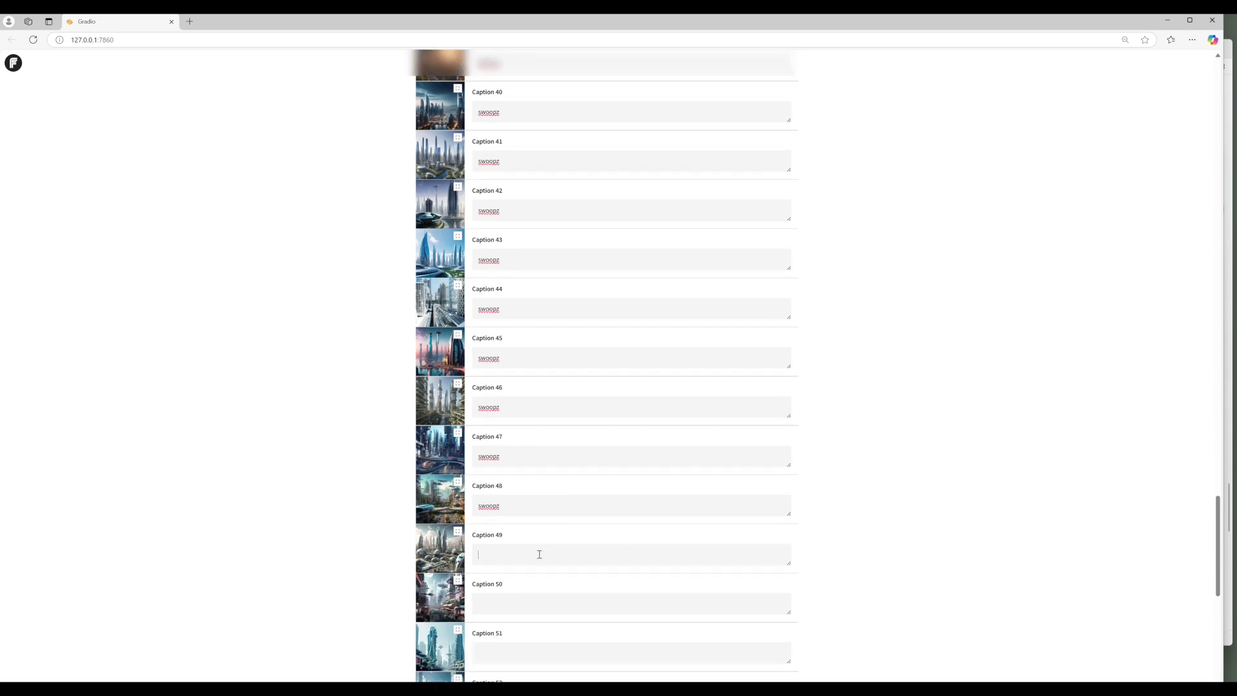
type("swoopz")
left_click(516, 602)
type("swoopz")
scroll(553, 547, "down", 2)
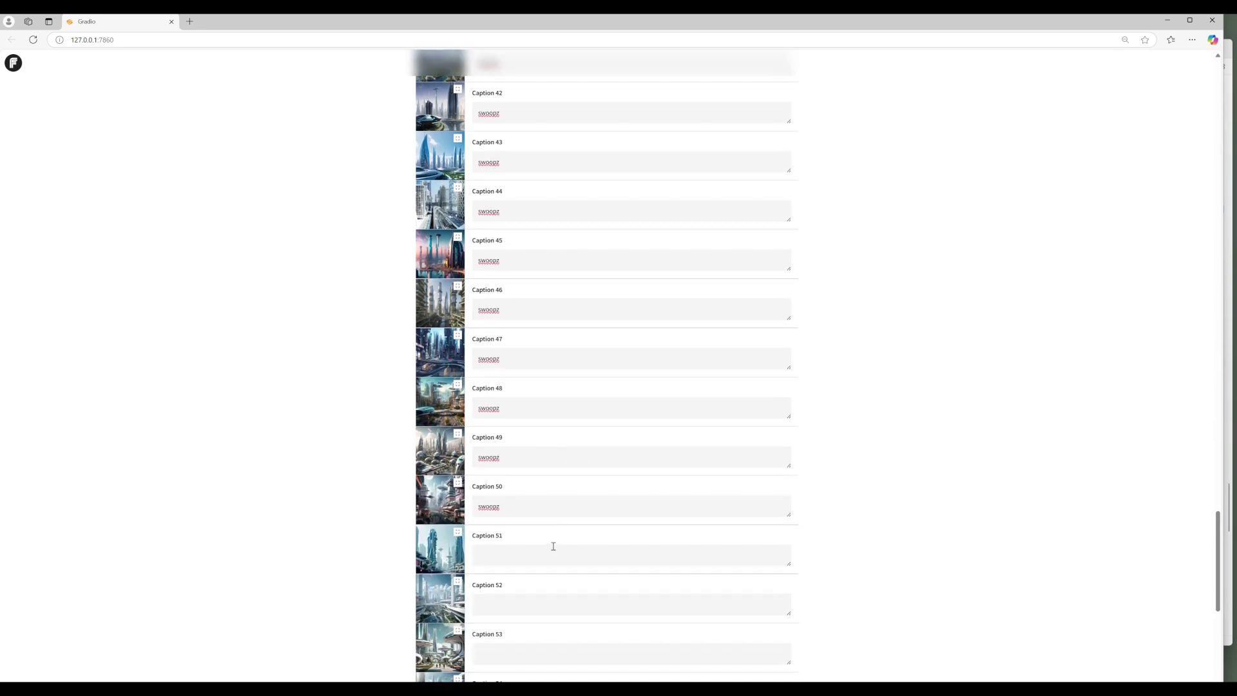
left_click(537, 553)
type("swoopz")
left_click(519, 599)
type("swoopz")
scroll(589, 549, "down", 2)
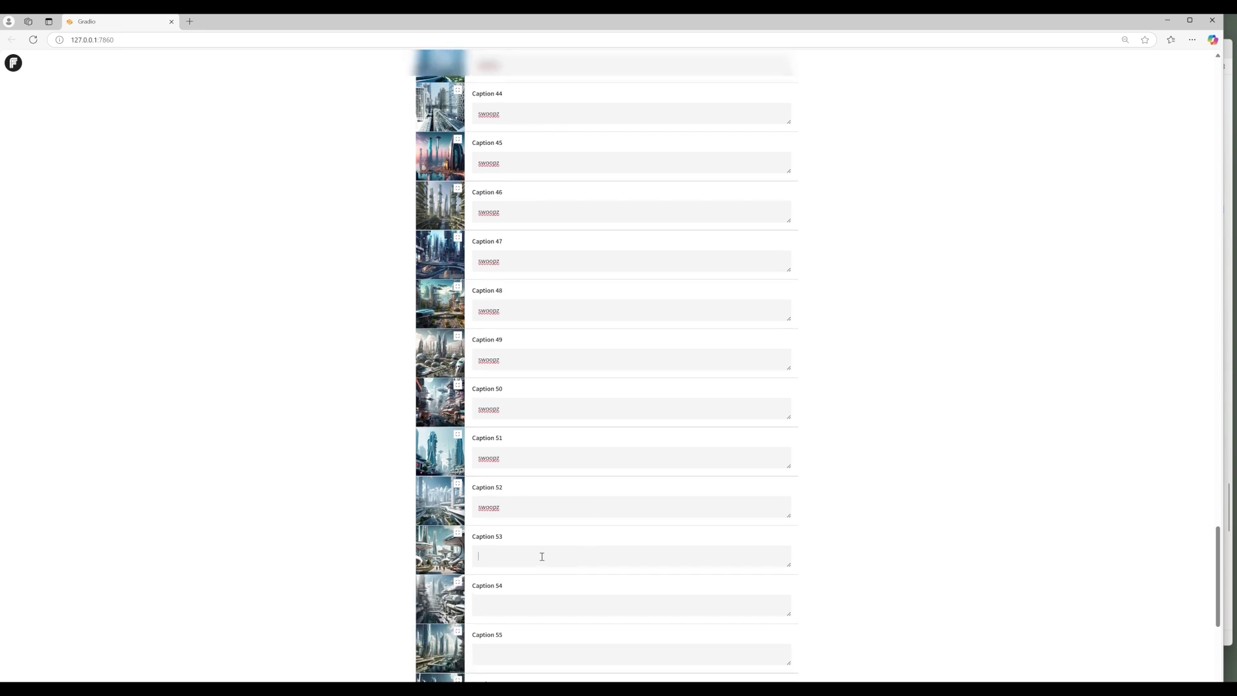
type("swoopz")
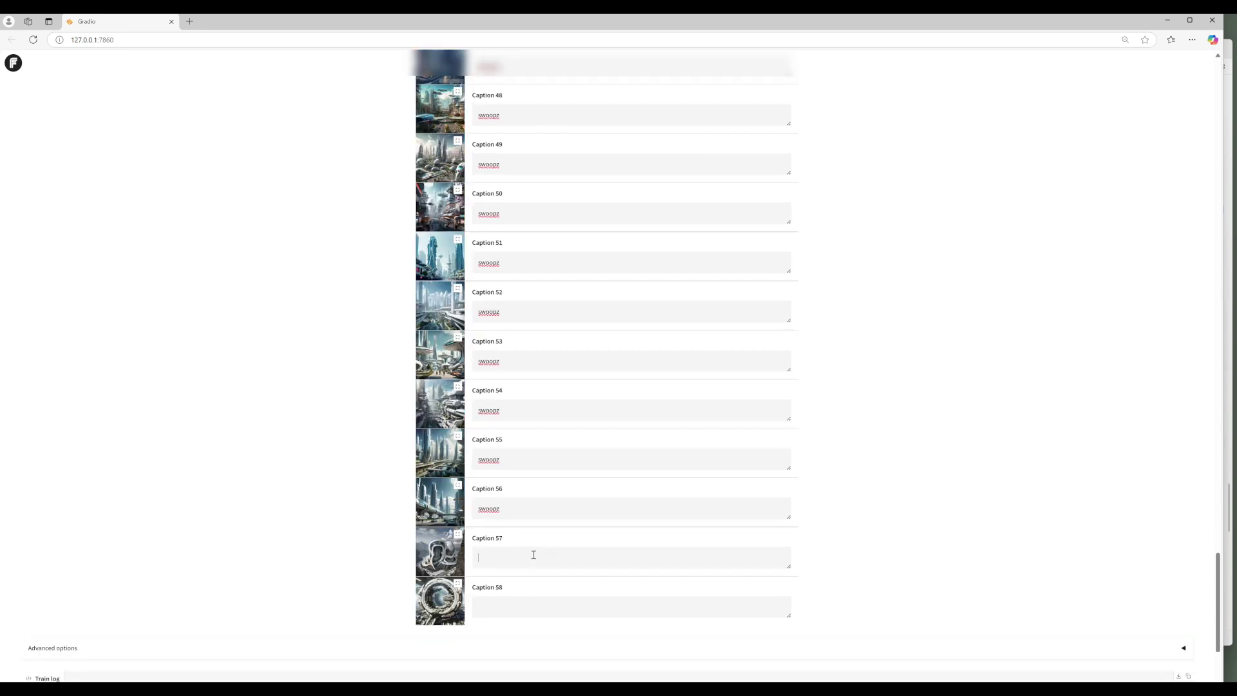
key("ctrl+v")
left_click(514, 605)
key("ctrl+v")
scroll(503, 536, "up", 3)
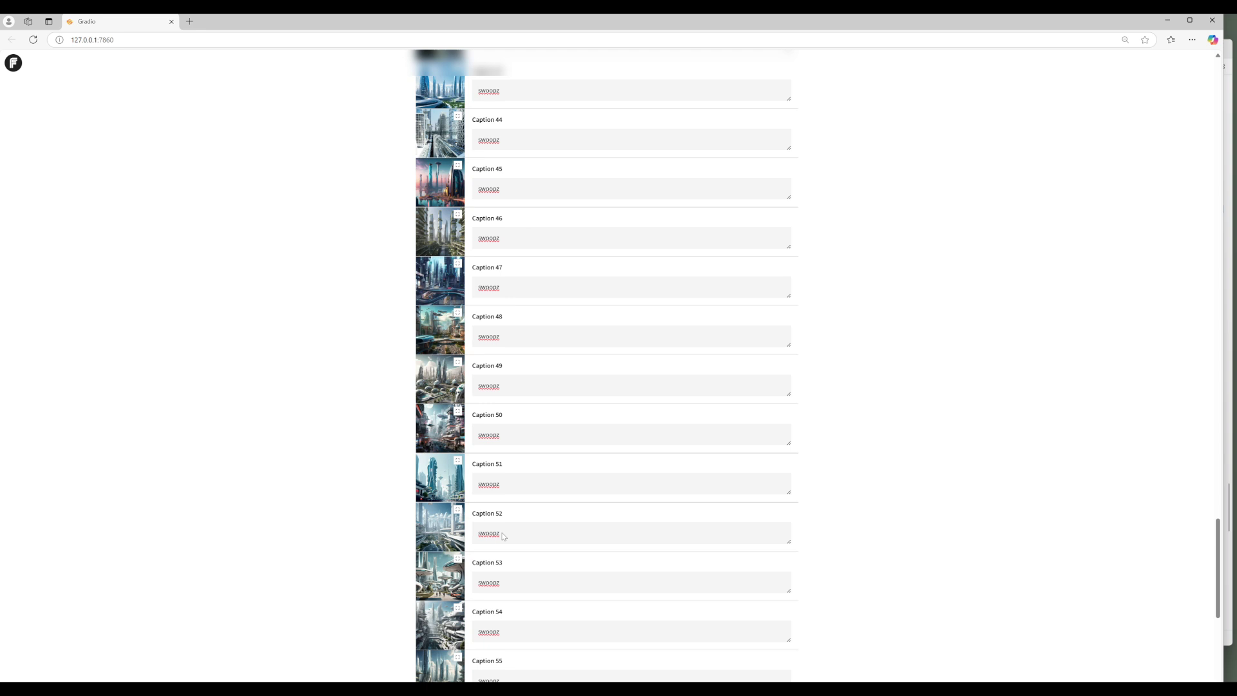
- Scroll through the Steps 1–3 form and the caption list to review the training setup
scroll(504, 537, "up", 20)
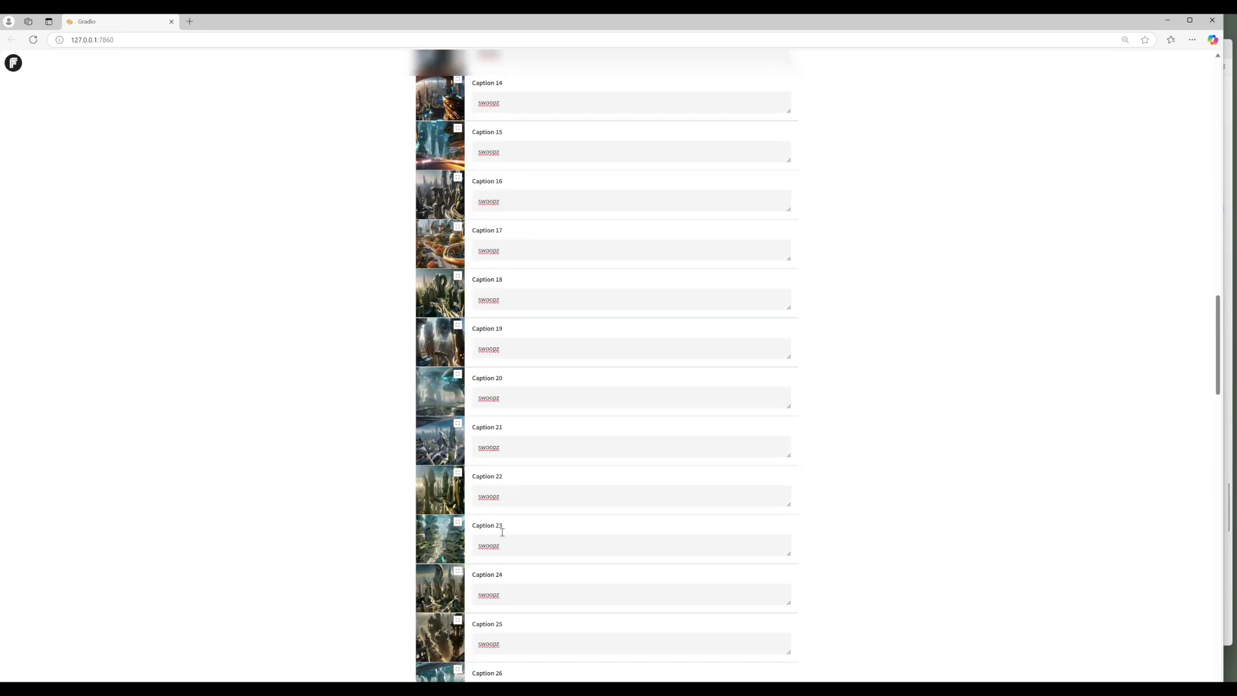
scroll(502, 532, "up", 15)
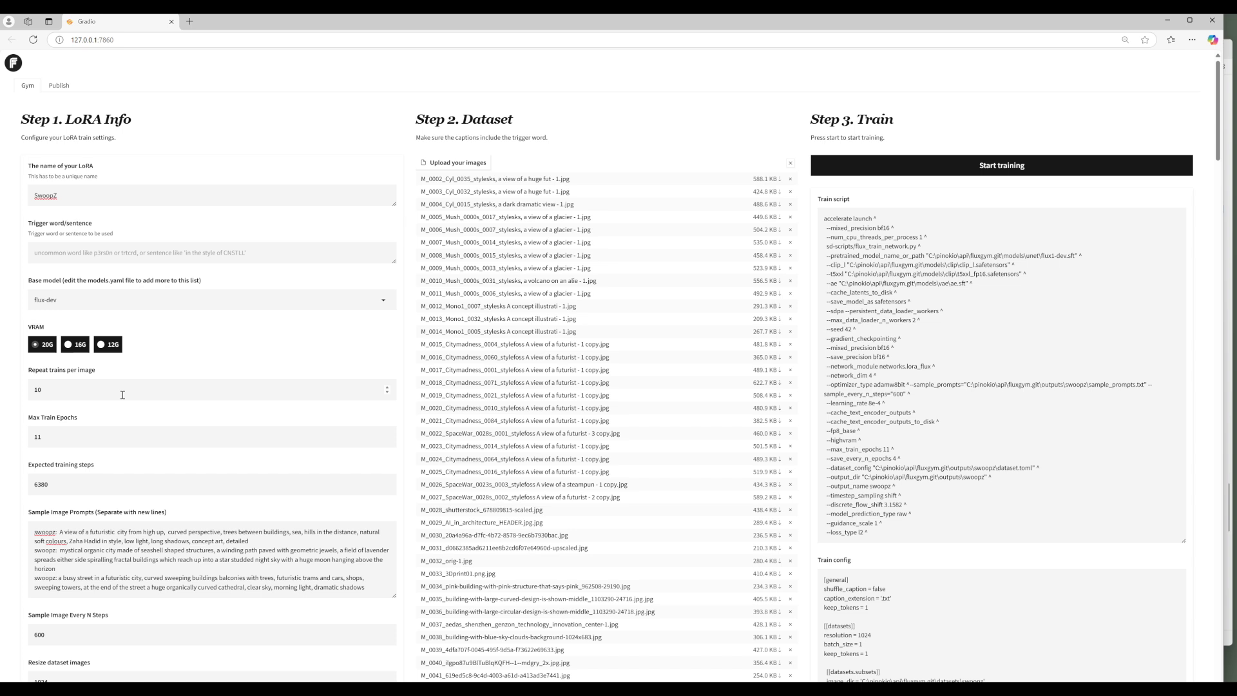
scroll(100, 360, "down", 1)
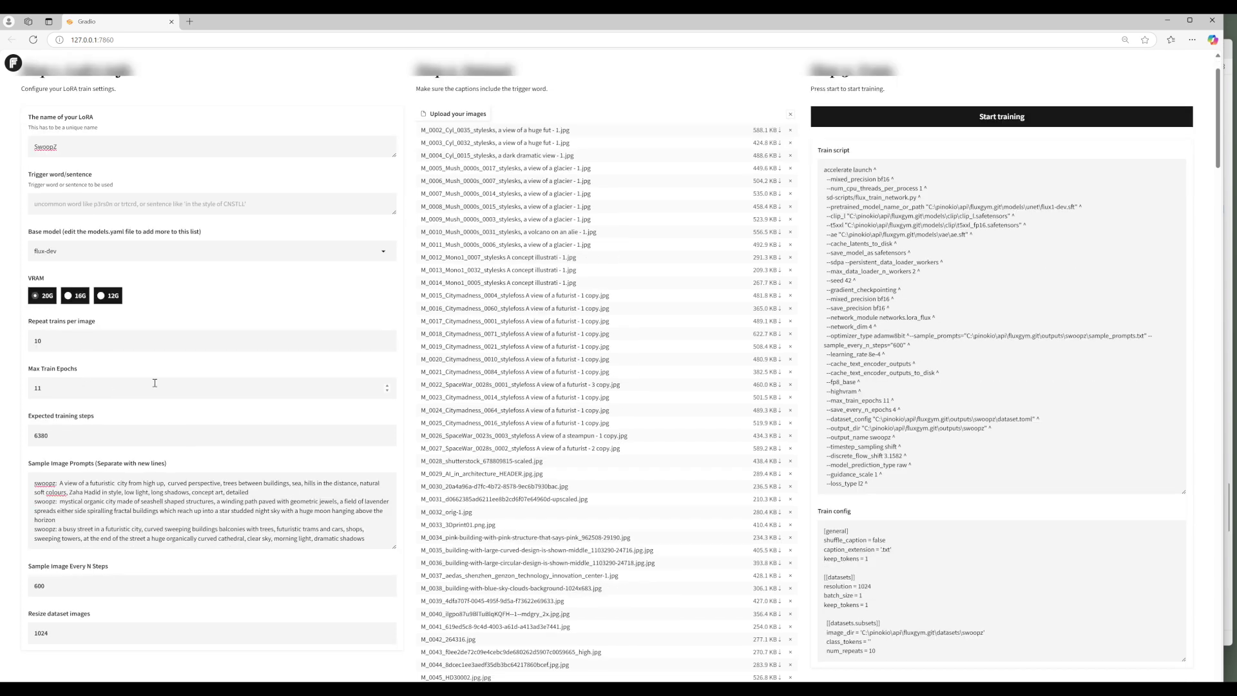
scroll(155, 383, "down", 2)
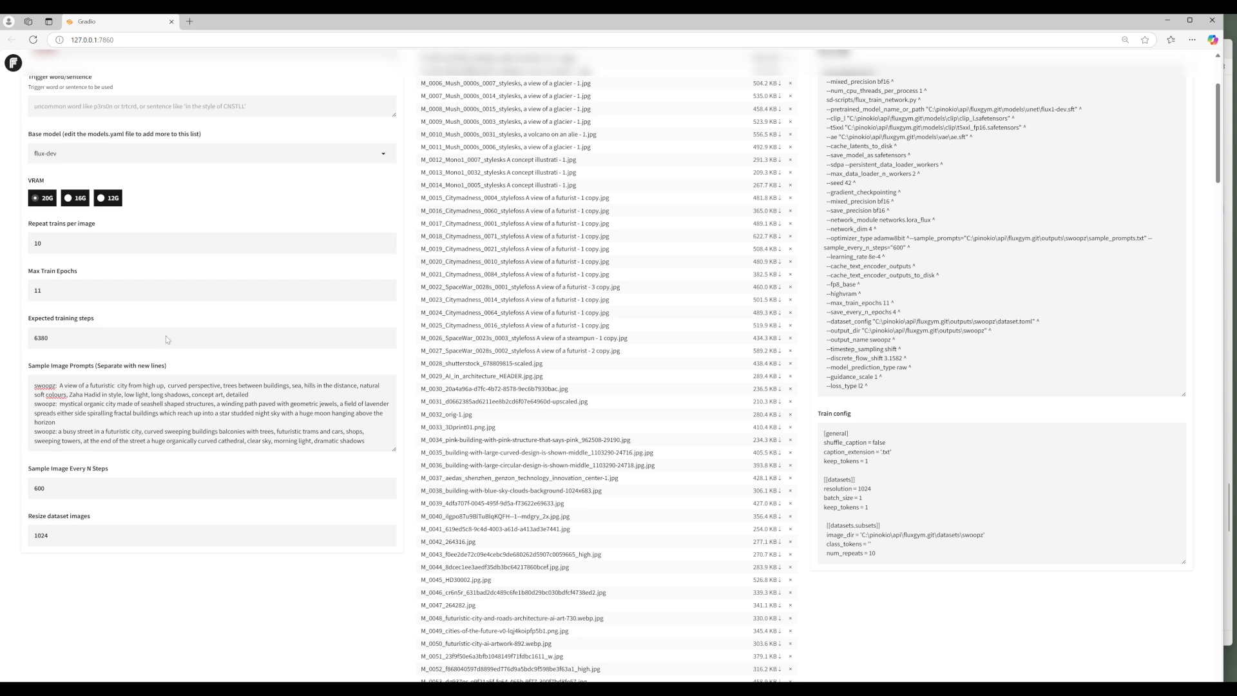
scroll(276, 414, "down", 3)
scroll(275, 415, "down", 2)
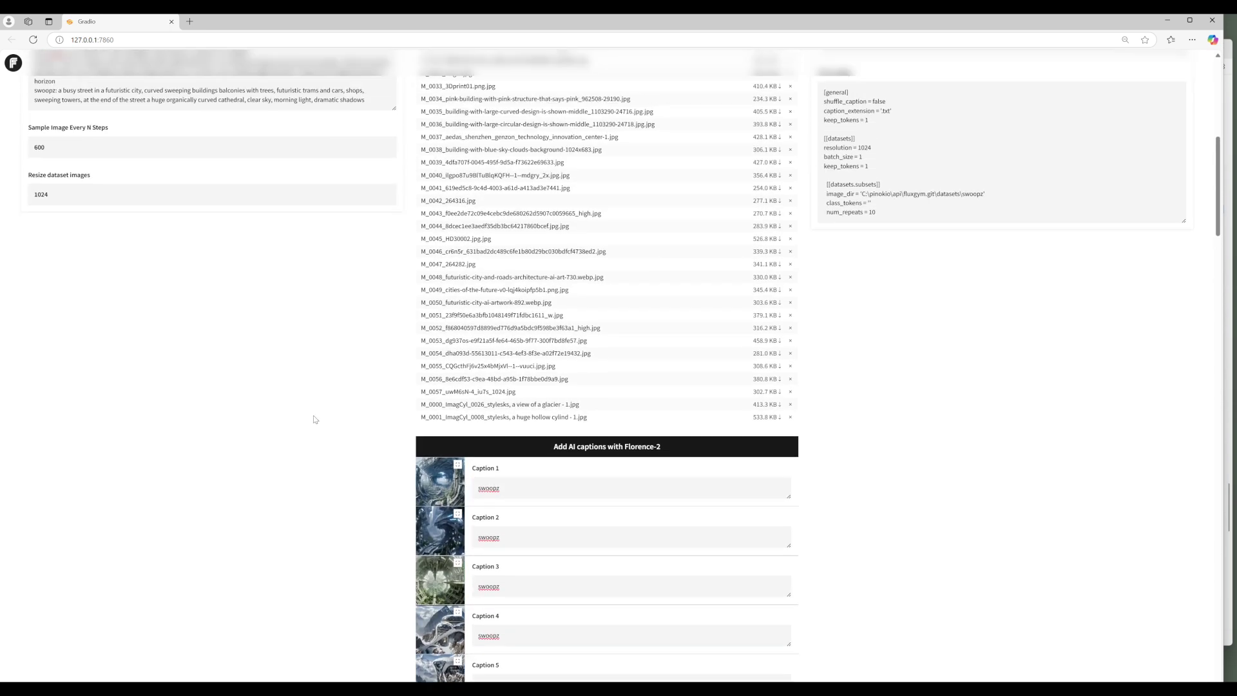
scroll(311, 418, "up", 1)
scroll(301, 437, "down", 20)
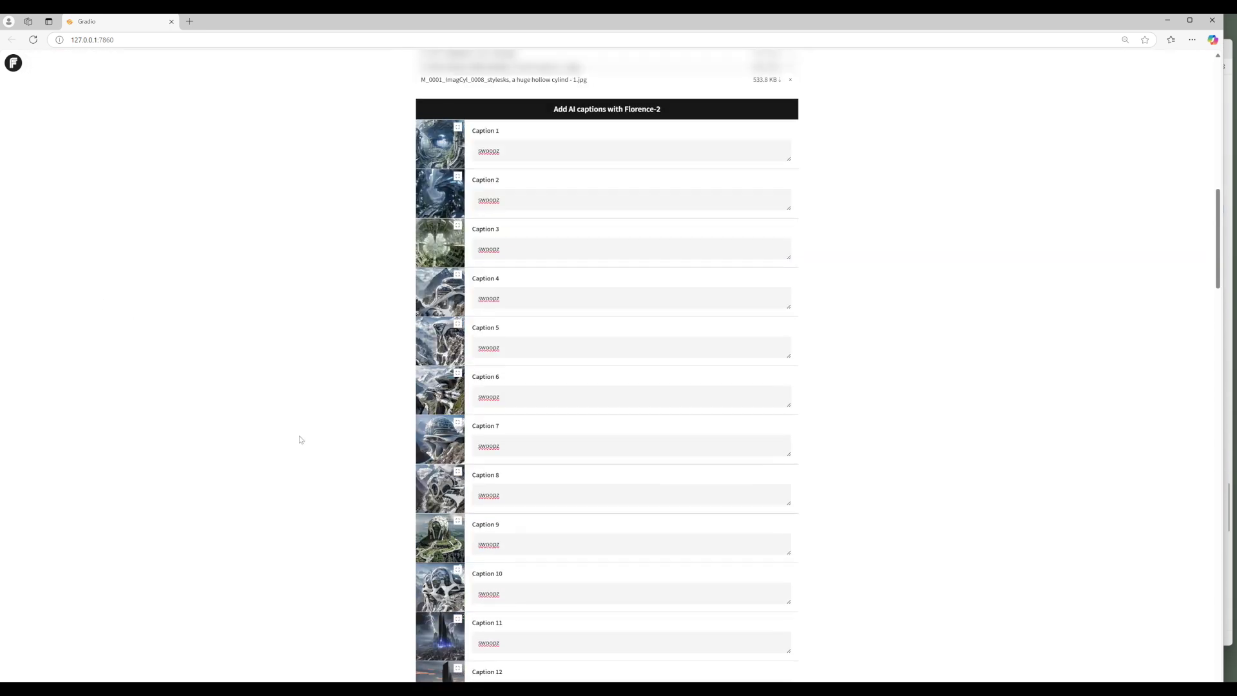
scroll(295, 468, "down", 20)
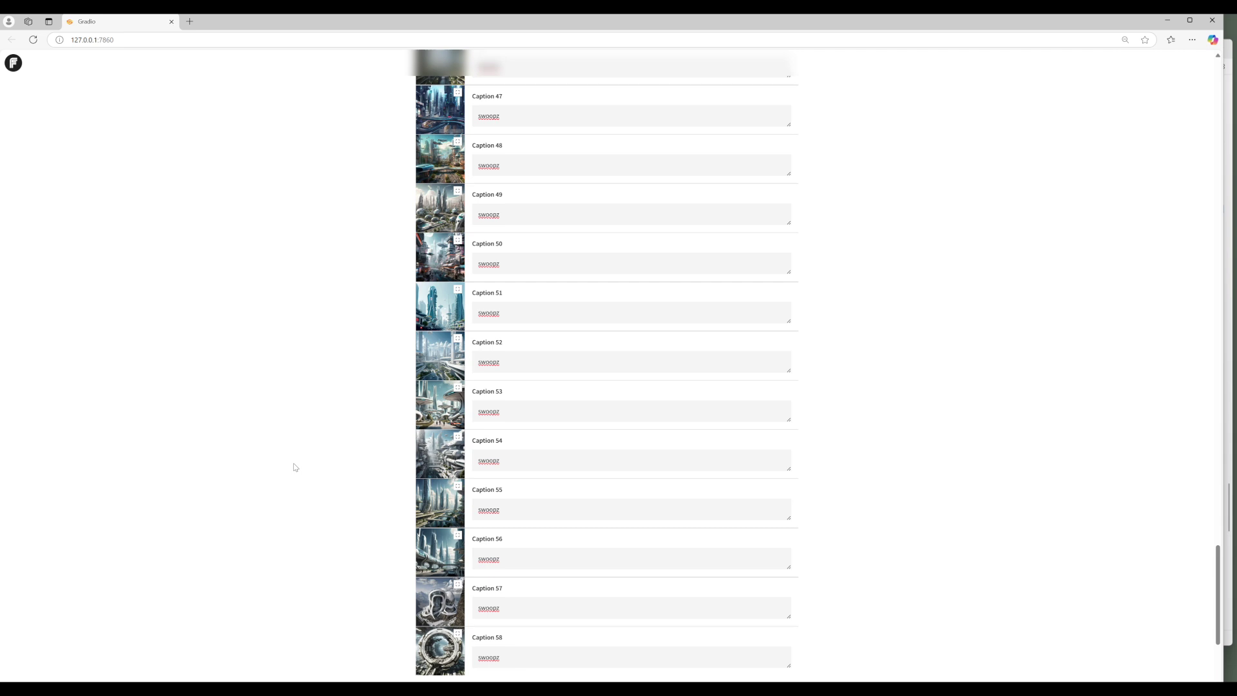
- In Fluxgym advanced options, set seed 4234, learning rate 3e-4, save every 3 epochs, network_dim 12
left_click(42, 470)
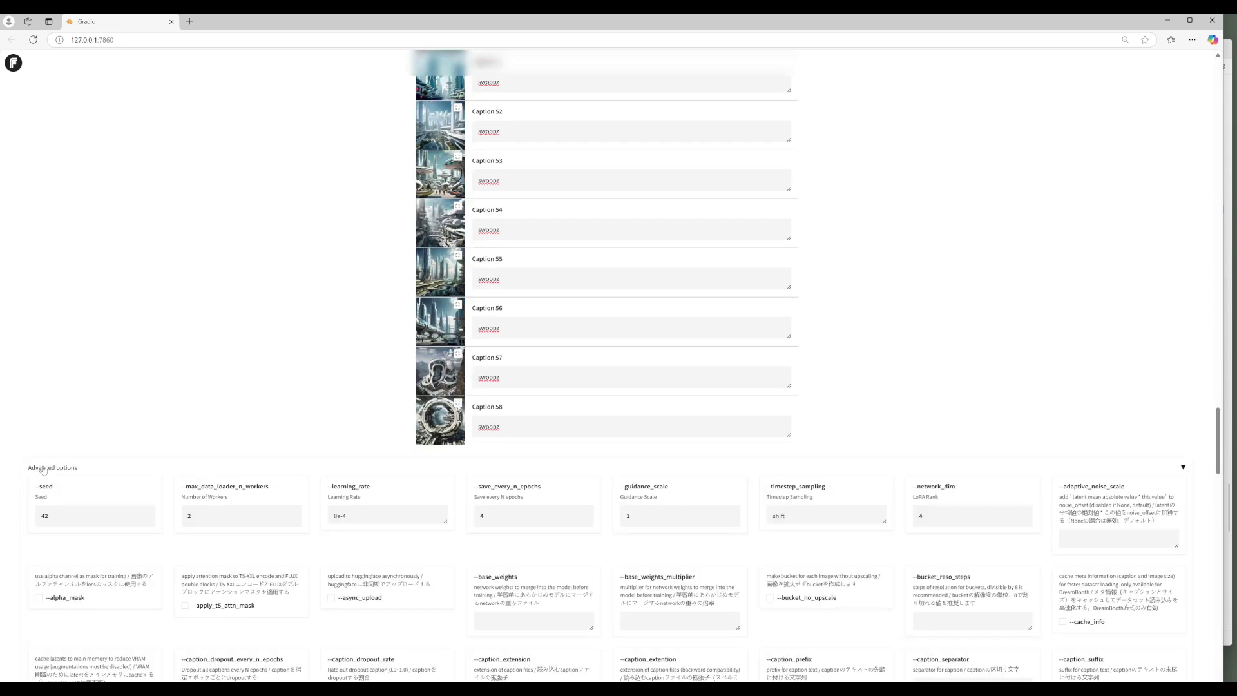
left_click(62, 515)
type("34")
key("BackSpace")
type("3")
double_click(482, 516)
type("3")
key("BackSpace")
type("12")
- Enable the --flip_aug horizontal flip augmentation option
scroll(664, 514, "down", 3)
scroll(665, 514, "down", 2)
scroll(765, 519, "down", 3)
scroll(766, 519, "up", 1)
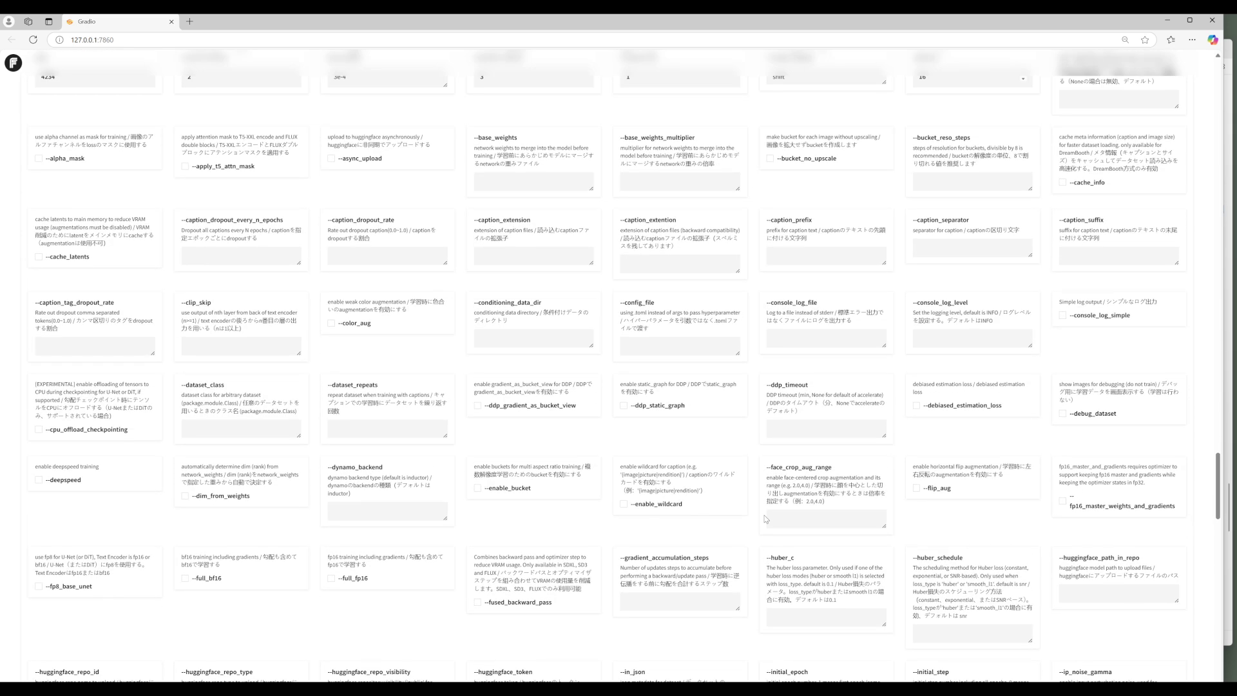
left_click(916, 488)
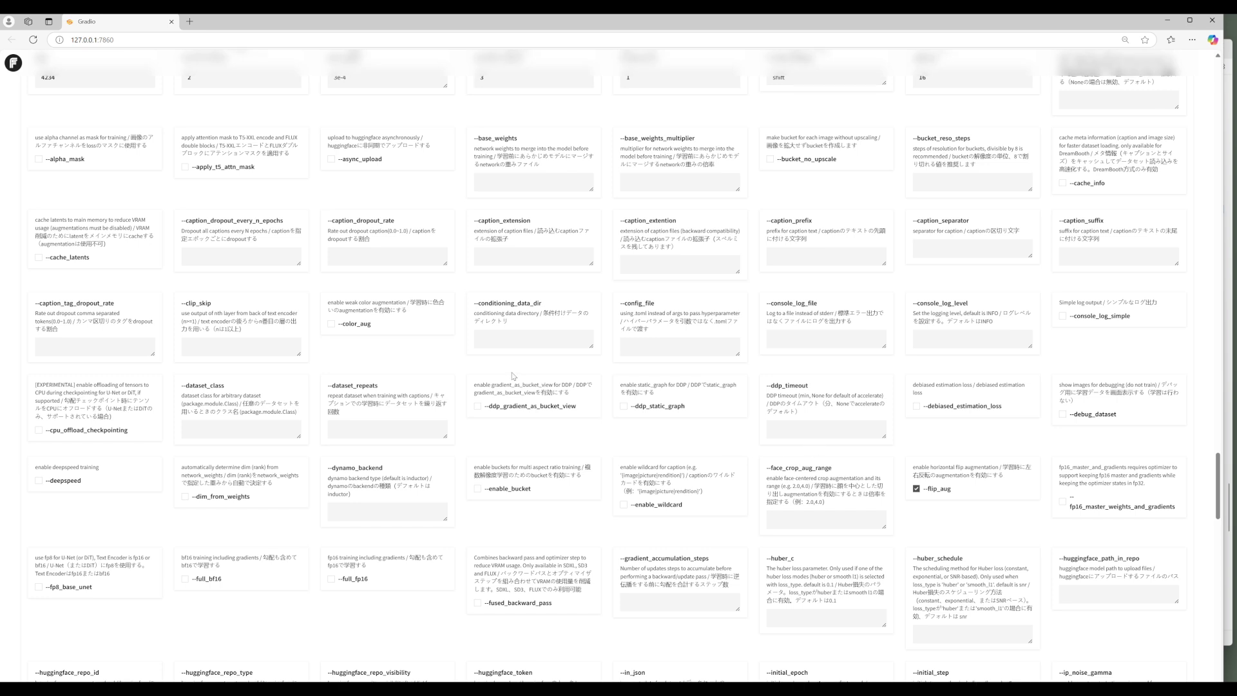
scroll(513, 375, "up", 15)
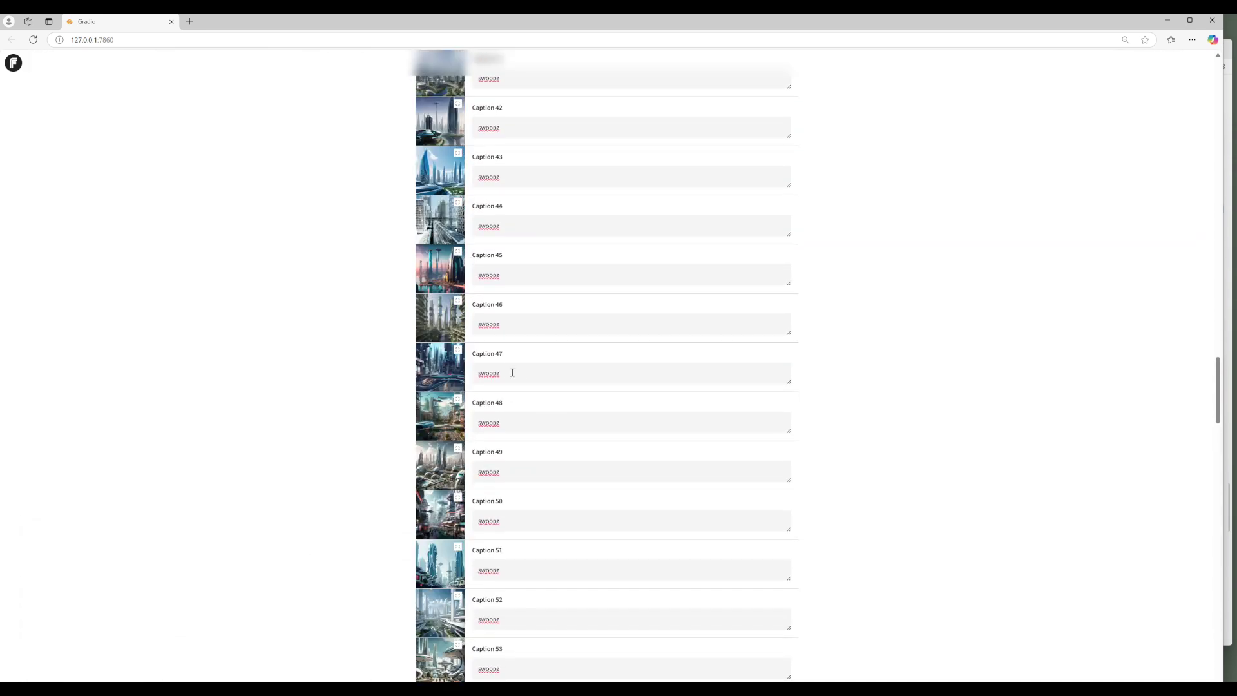
scroll(512, 373, "up", 4)
scroll(513, 373, "up", 15)
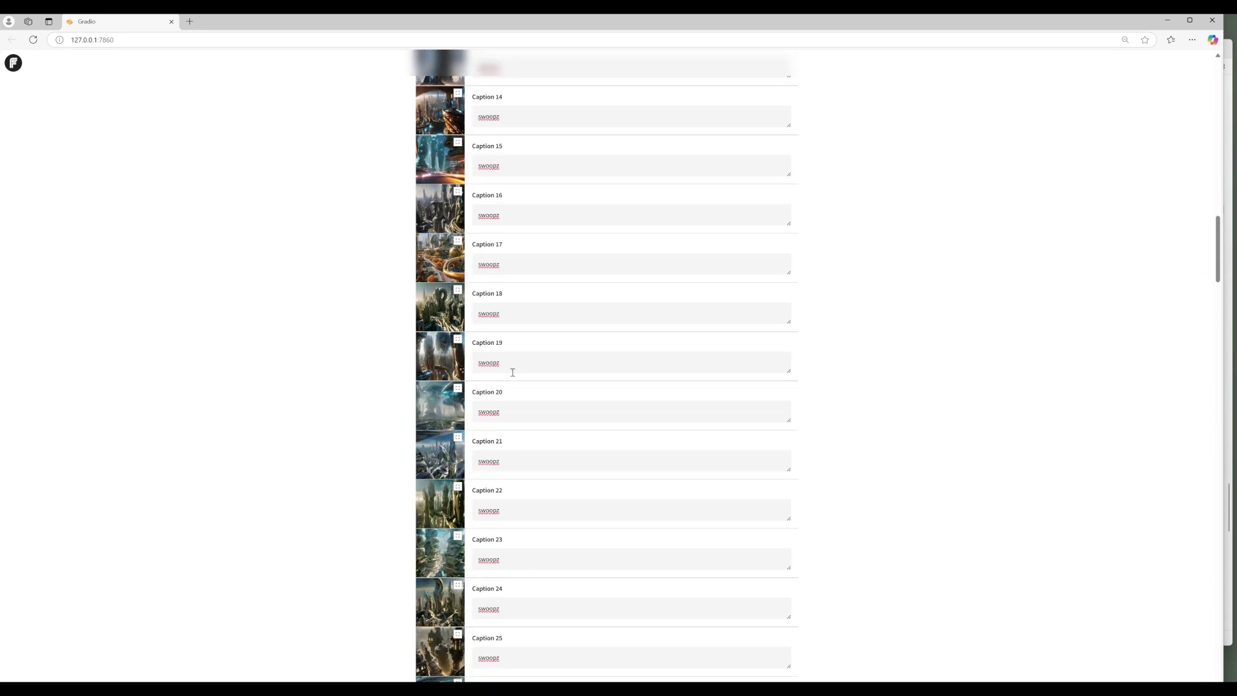
scroll(661, 377, "up", 20)
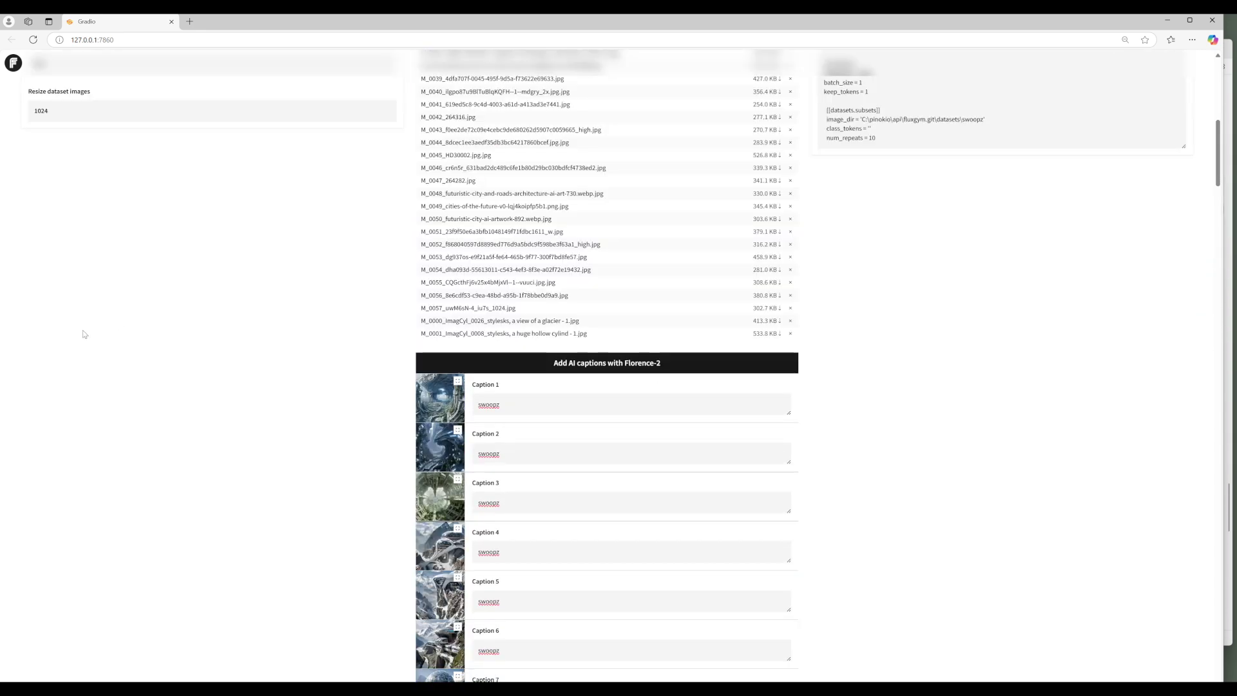
scroll(66, 329, "down", 13)
scroll(291, 457, "down", 13)
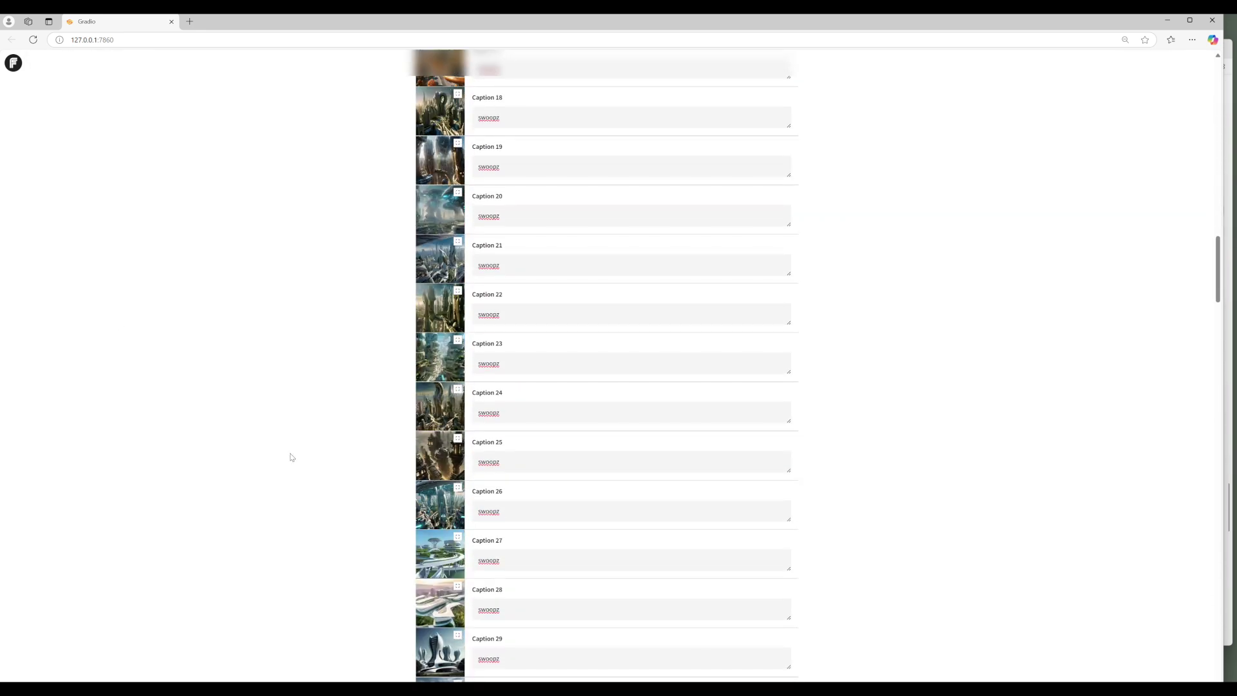
scroll(290, 457, "up", 19)
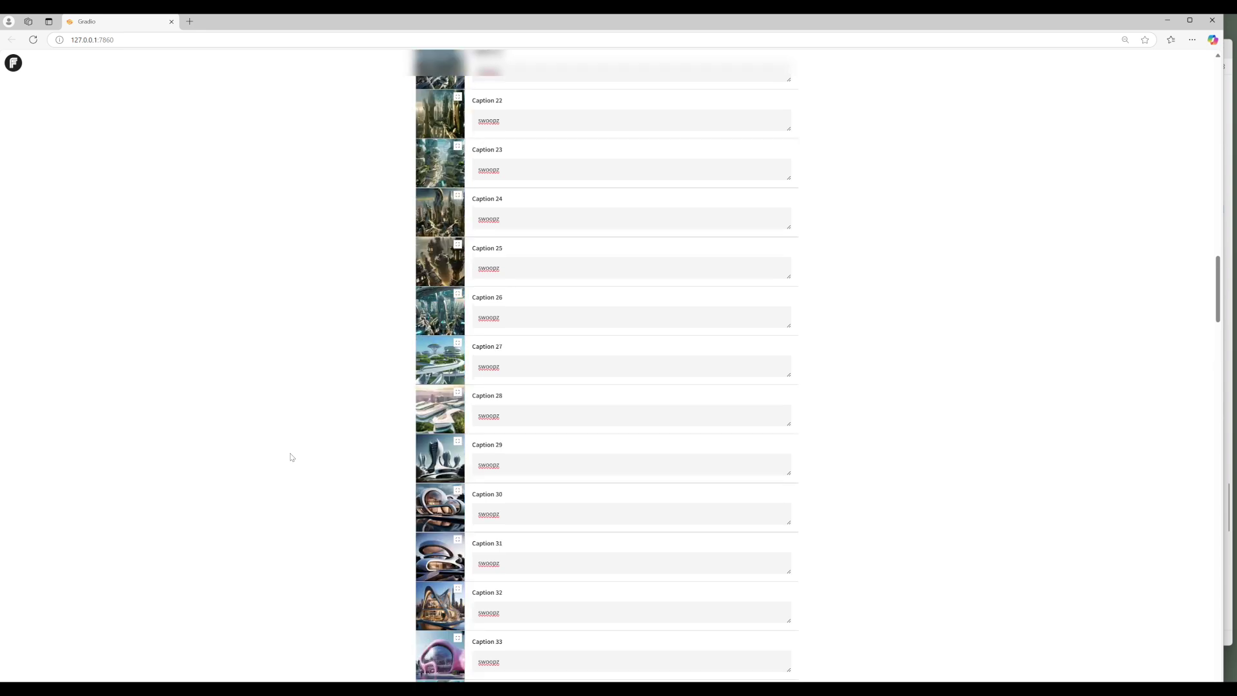
scroll(290, 457, "up", 10)
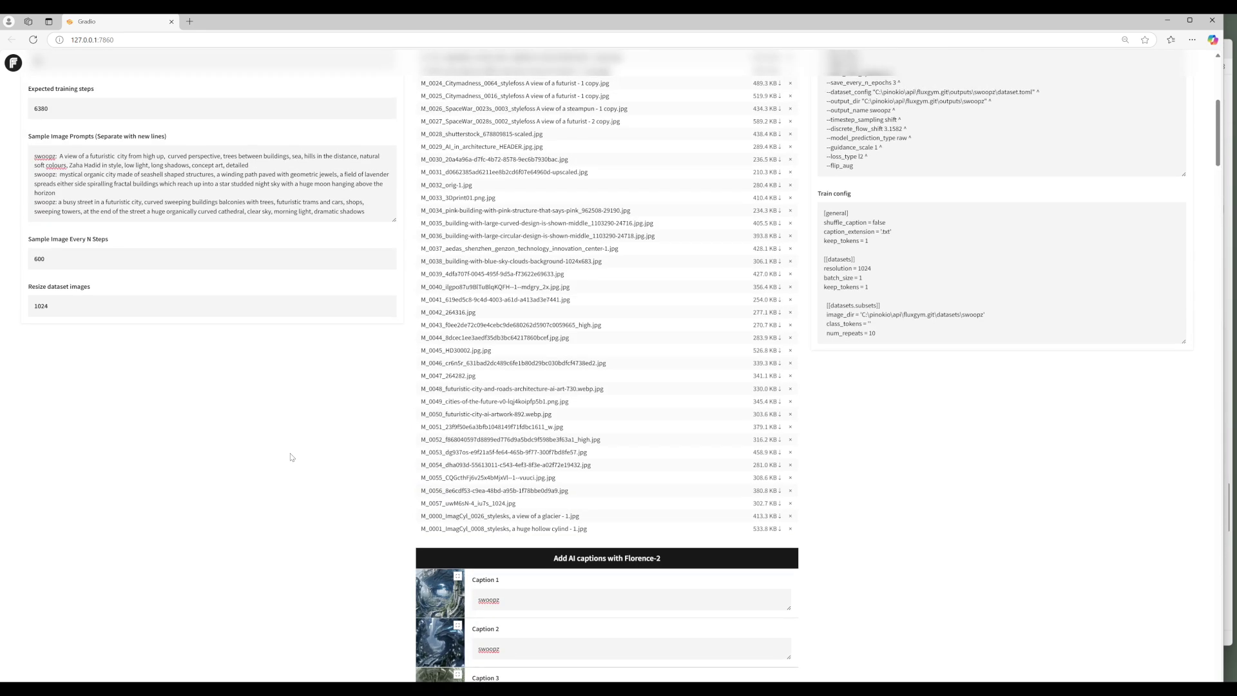
scroll(295, 552, "down", 20)
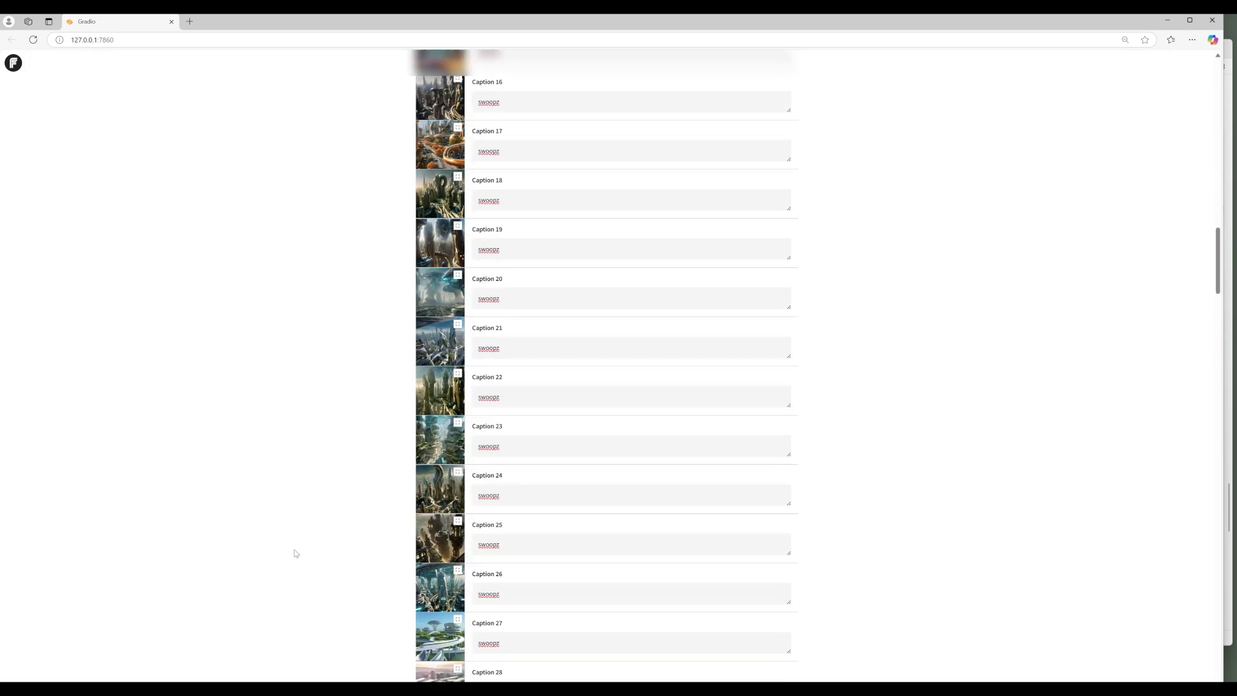
scroll(295, 554, "down", 20)
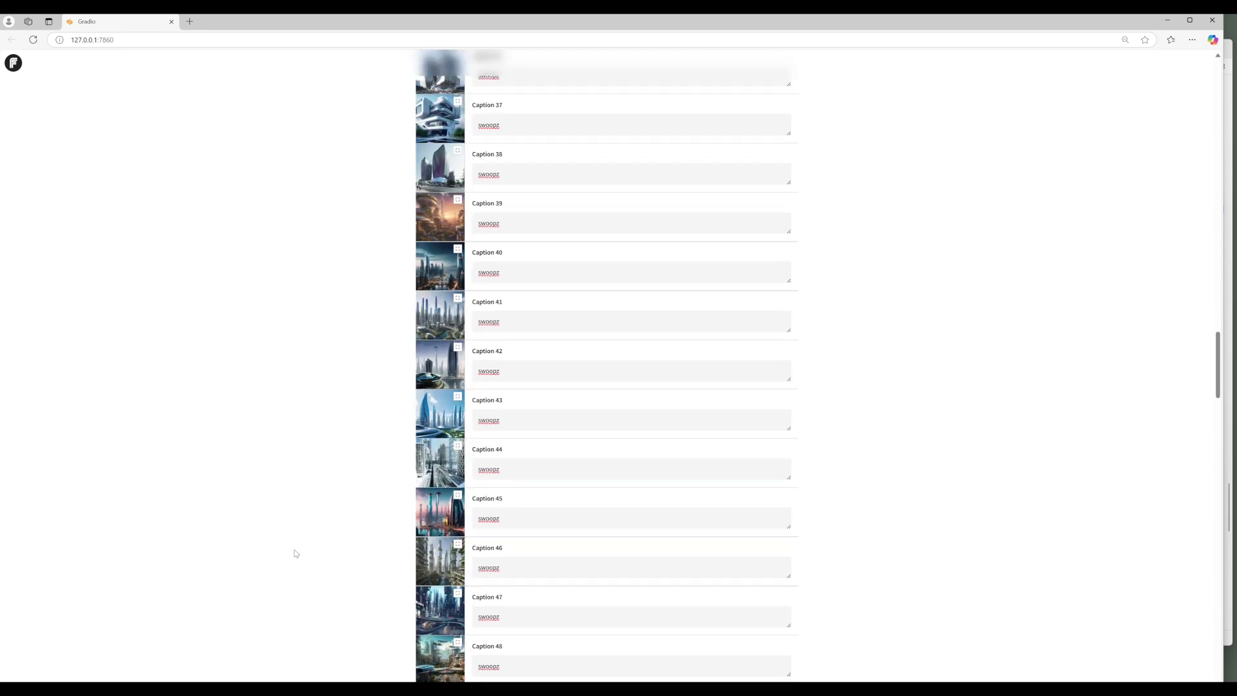
- Start training the swoopz LoRA with Step 3's Start training button
scroll(295, 554, "up", 17)
scroll(296, 554, "up", 20)
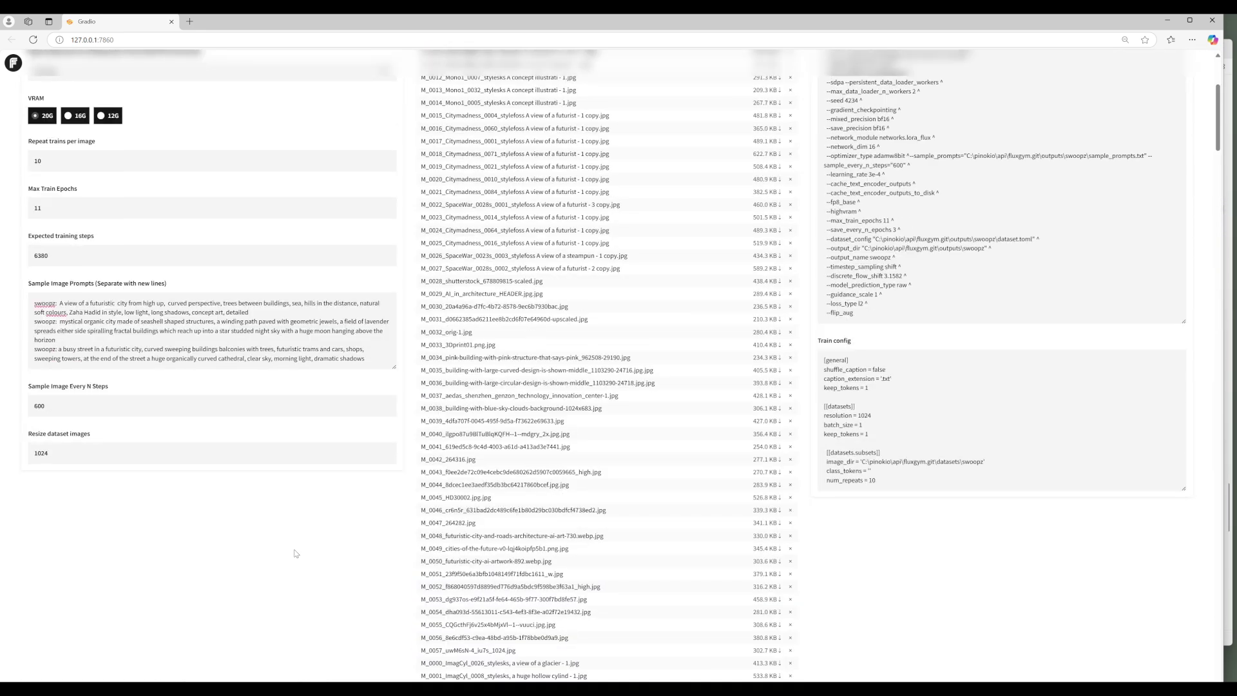
scroll(295, 554, "up", 3)
left_click(992, 167)
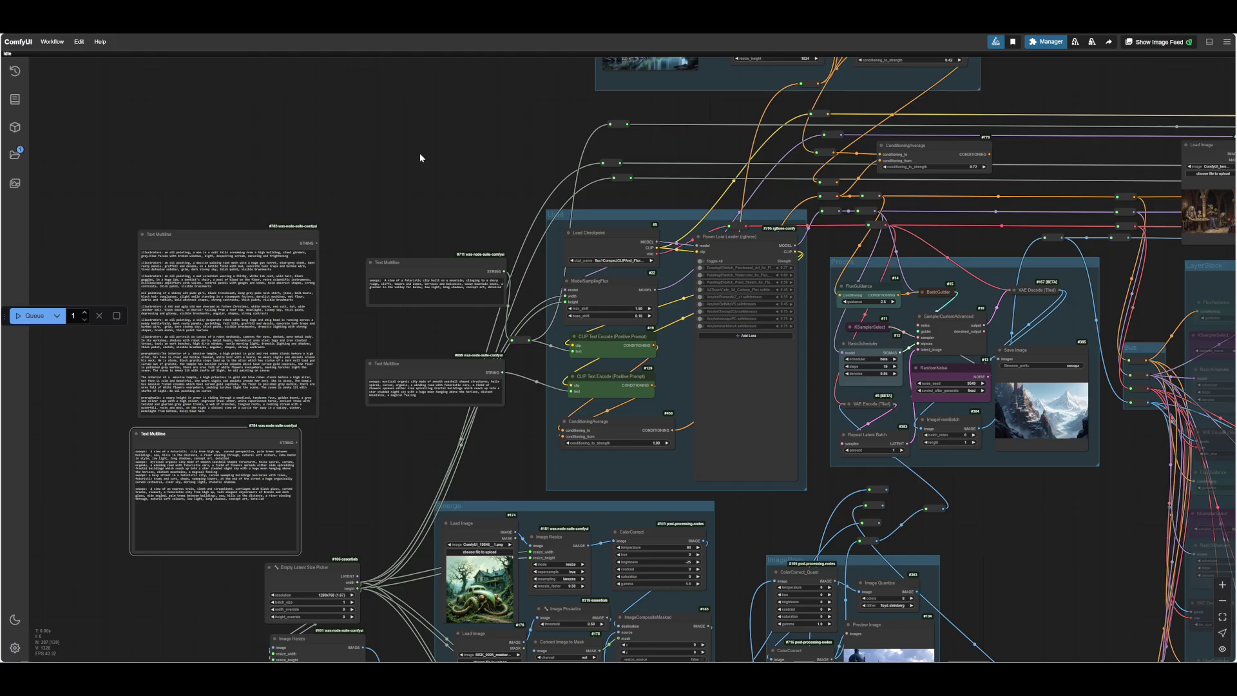
left_click_drag(814, 451, 695, 520)
scroll(616, 399, "up", 15)
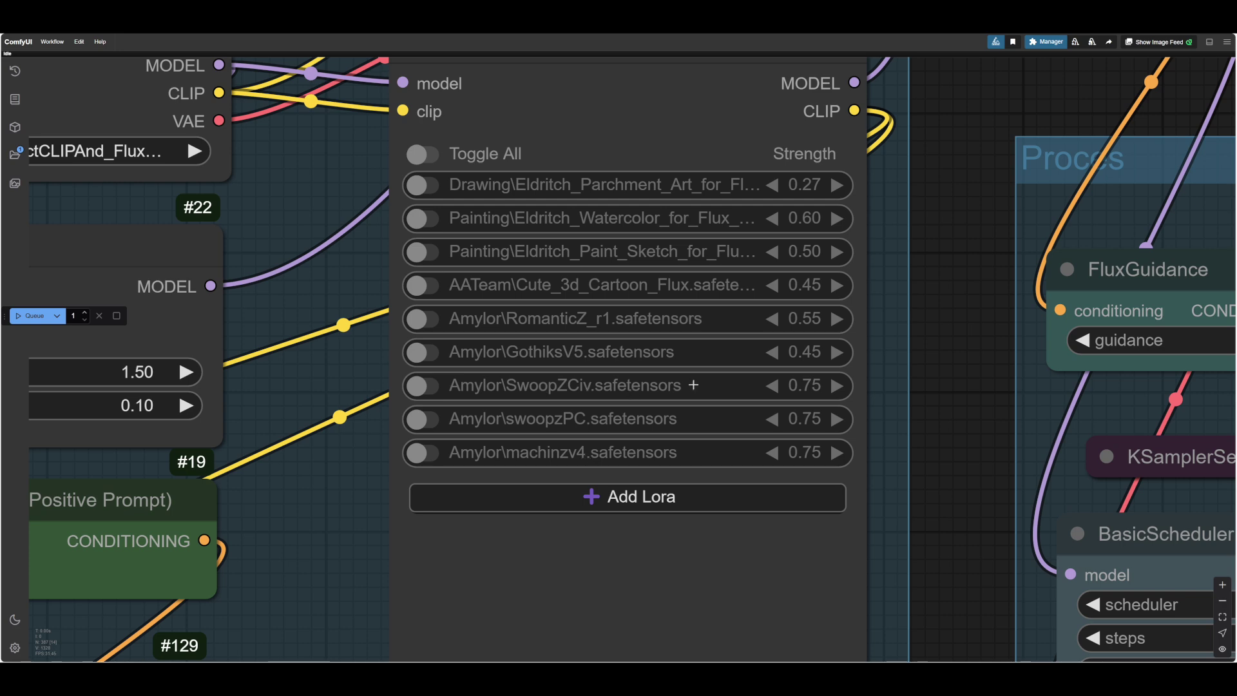
scroll(606, 413, "down", 8)
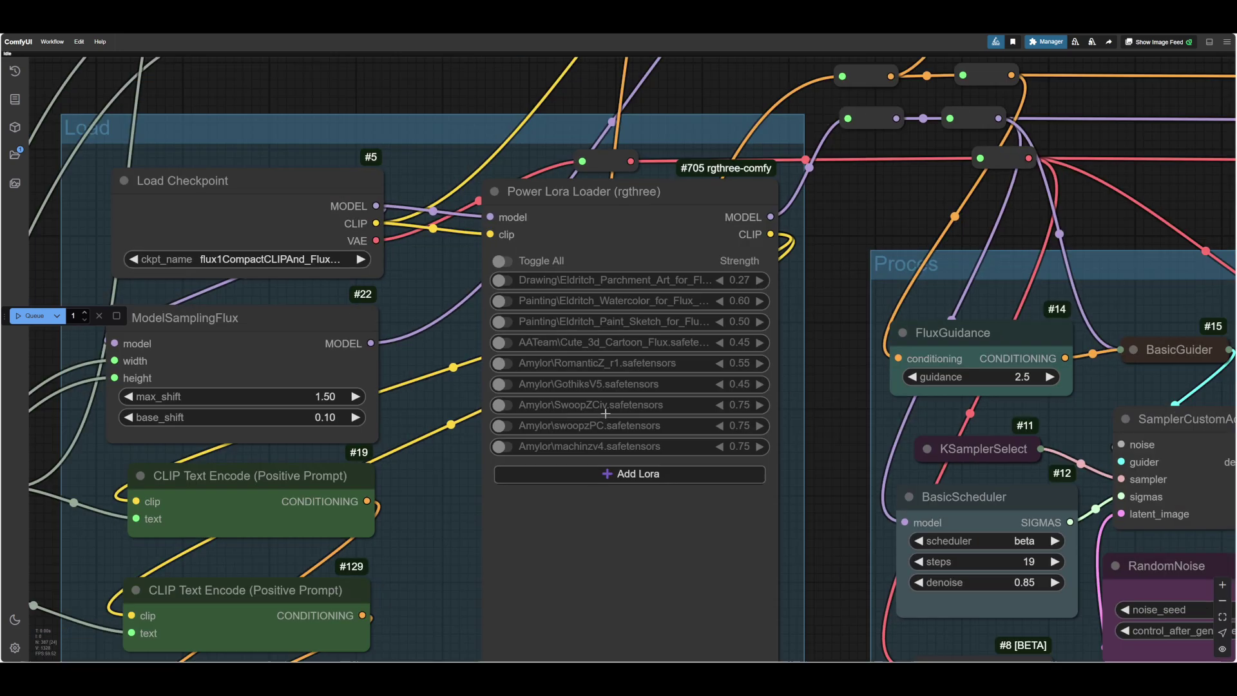
scroll(628, 432, "up", 9)
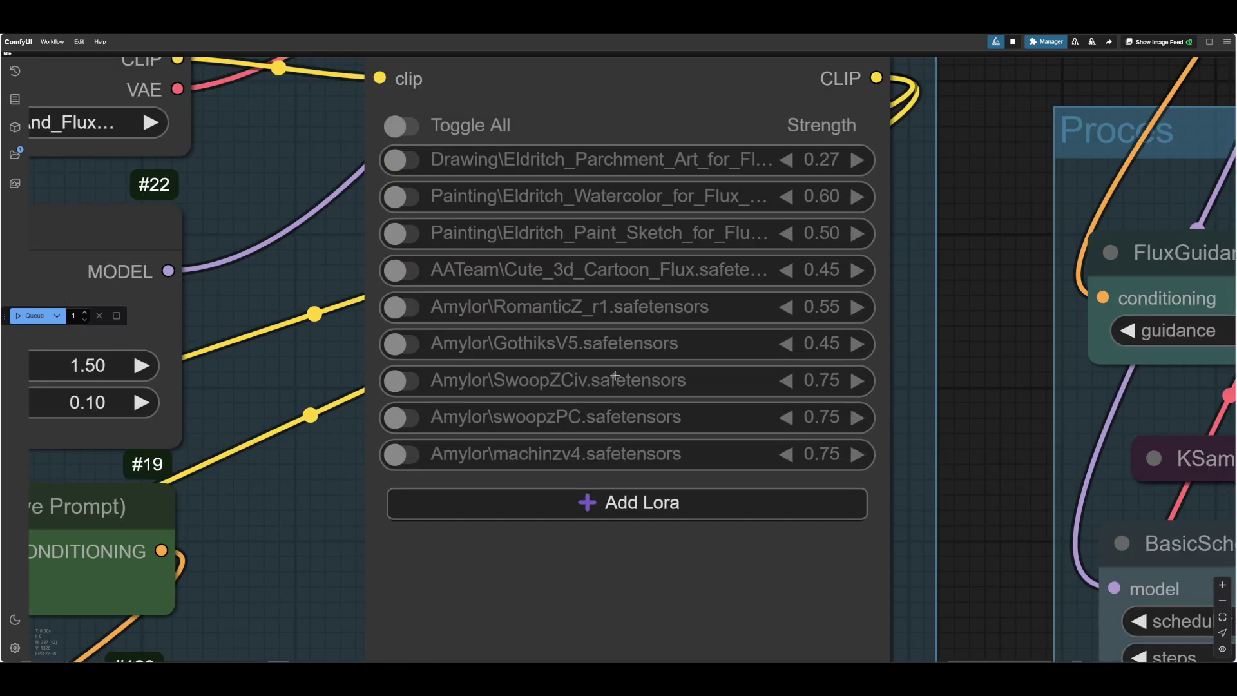
scroll(896, 432, "down", 5)
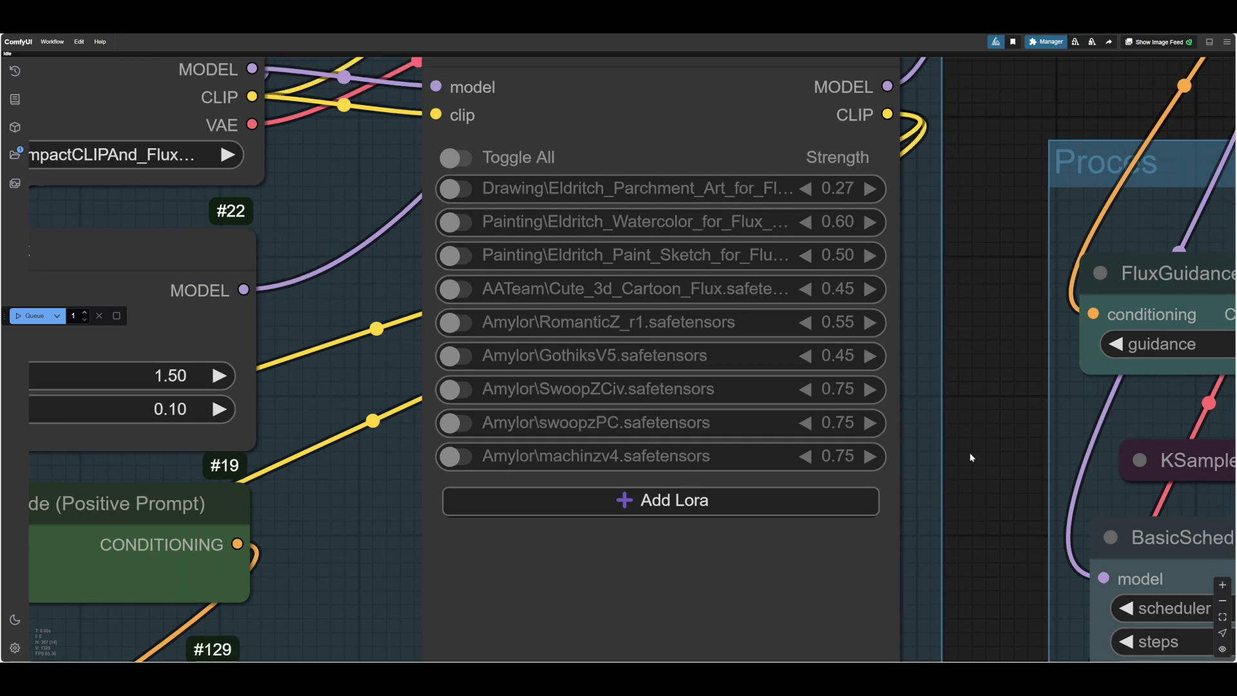
scroll(797, 315, "down", 4)
left_click_drag(161, 504, 625, 504)
left_click_drag(451, 277, 411, 447)
scroll(356, 445, "up", 9)
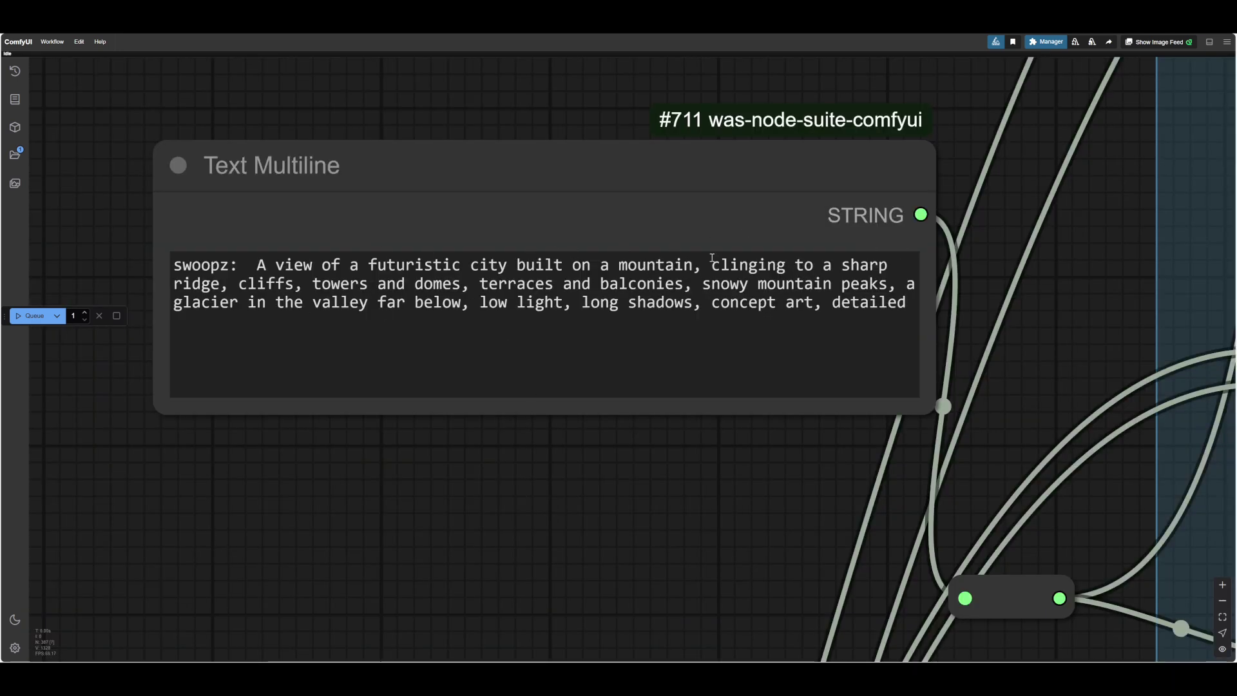
scroll(628, 494, "down", 3)
scroll(627, 486, "down", 6)
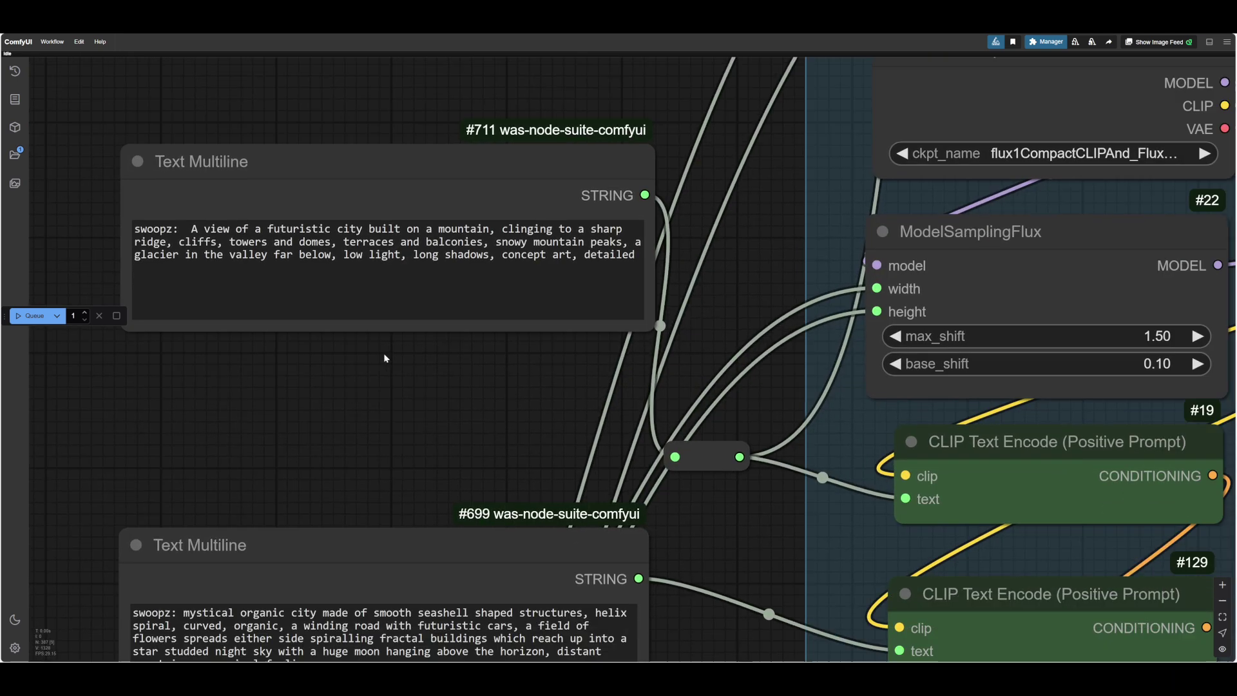
left_click_drag(574, 417, 142, 291)
left_click_drag(640, 374, 99, 308)
left_click_drag(742, 439, 222, 363)
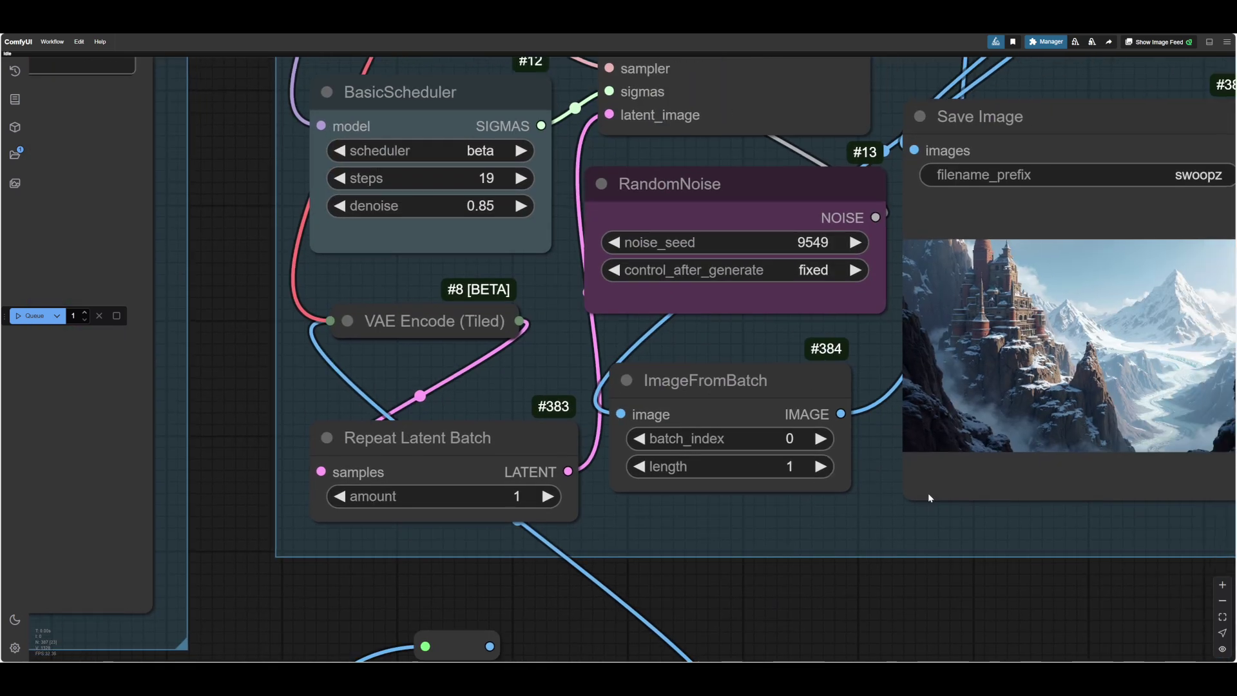
scroll(992, 570, "down", 2)
left_click_drag(1052, 594, 698, 630)
scroll(1146, 475, "up", 5)
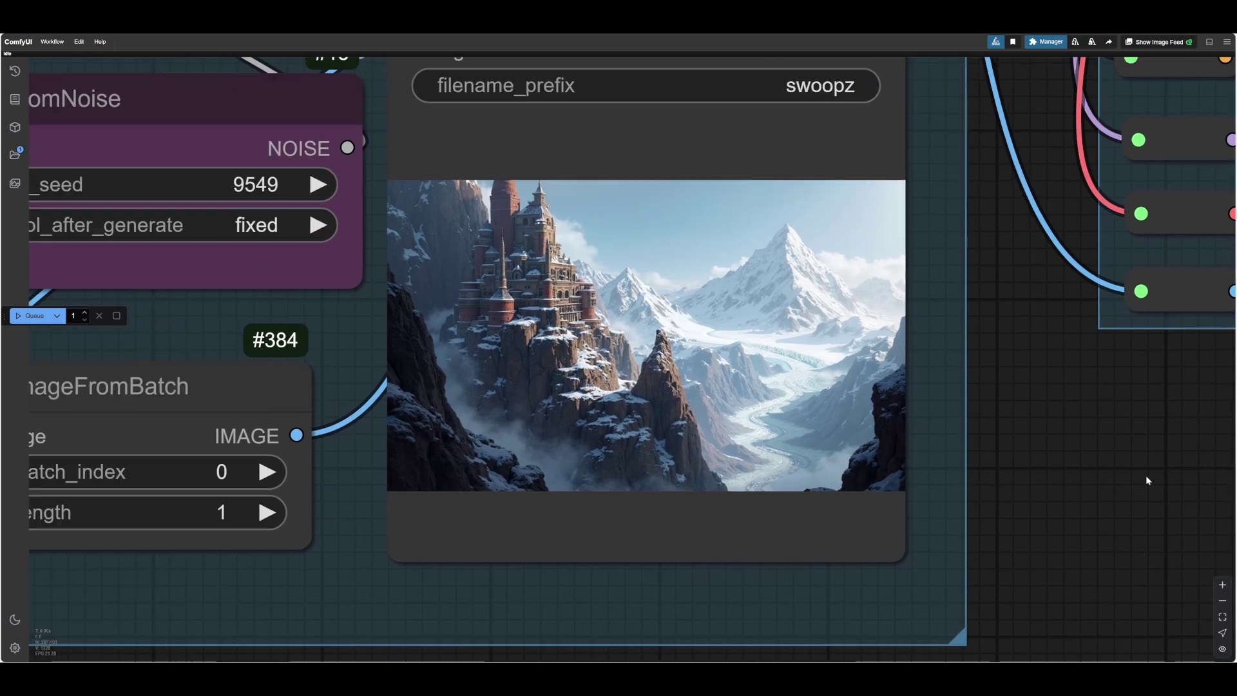
scroll(1145, 474, "down", 1)
scroll(1145, 479, "up", 5)
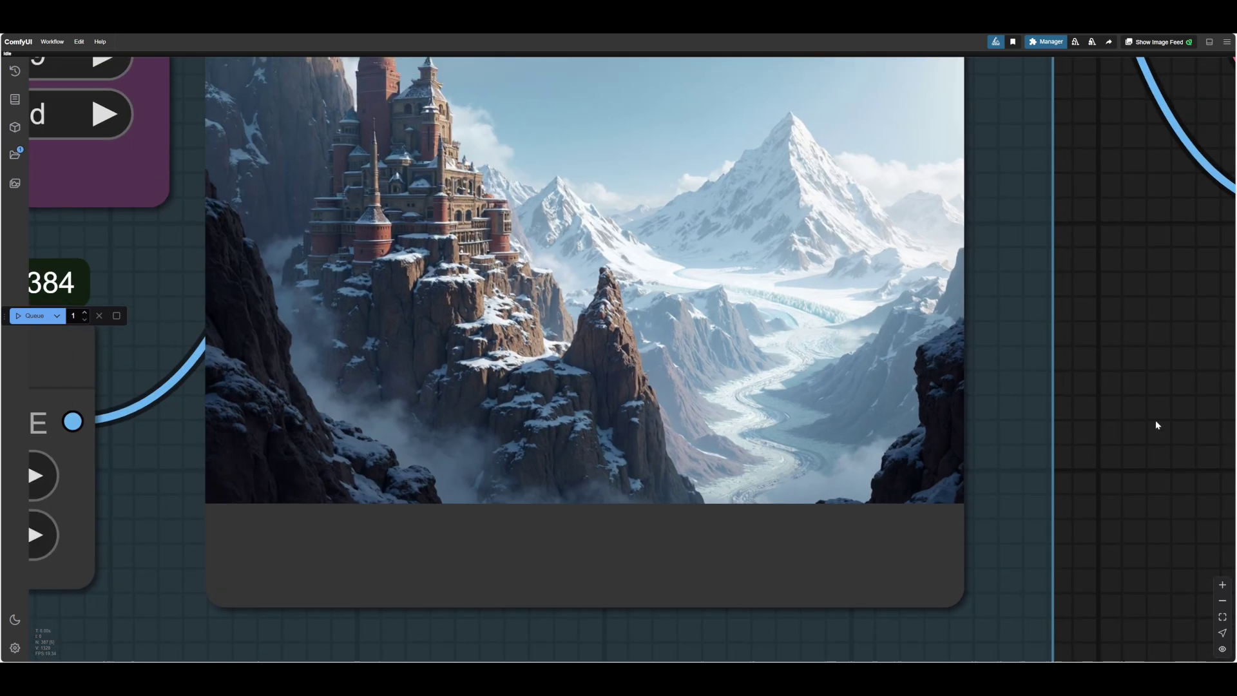
scroll(1200, 469, "up", 4)
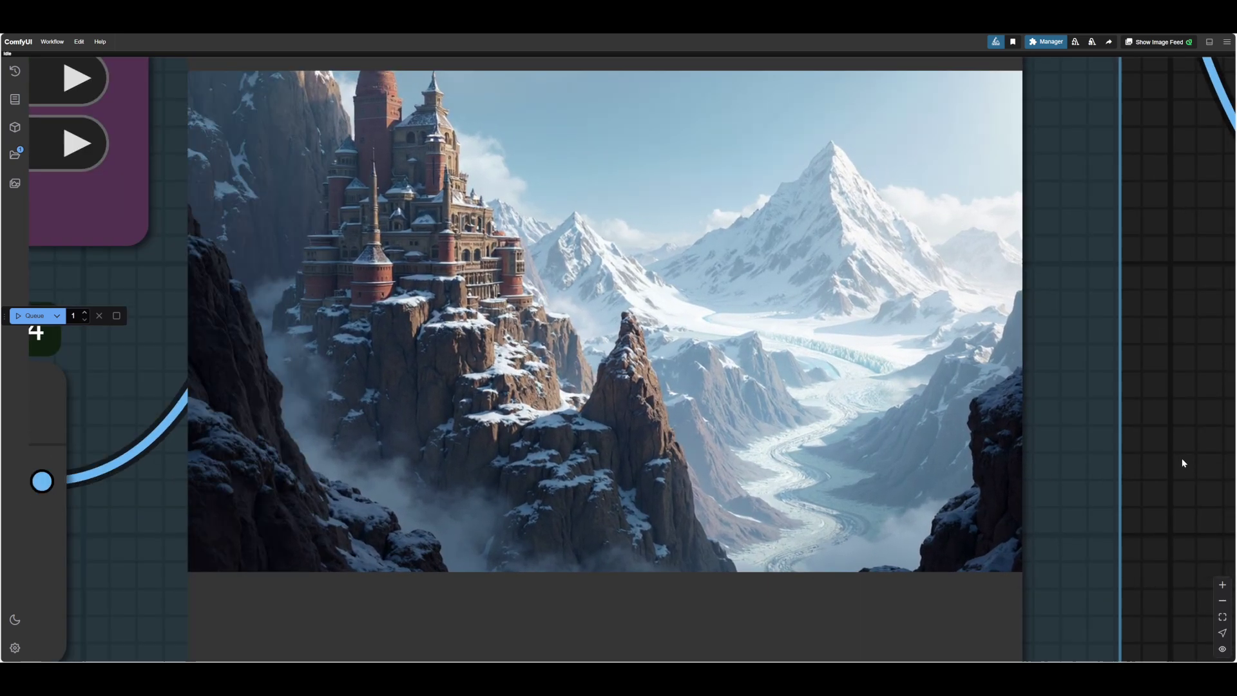
scroll(1153, 496, "up", 3)
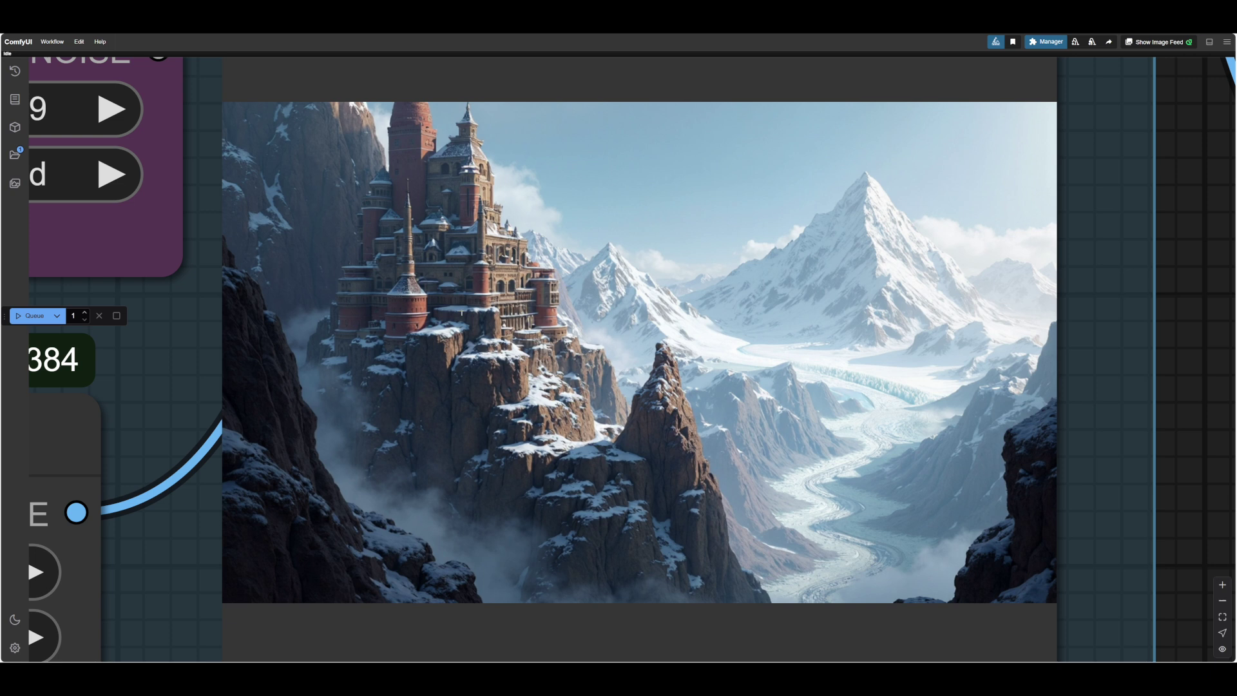
scroll(527, 301, "down", 1)
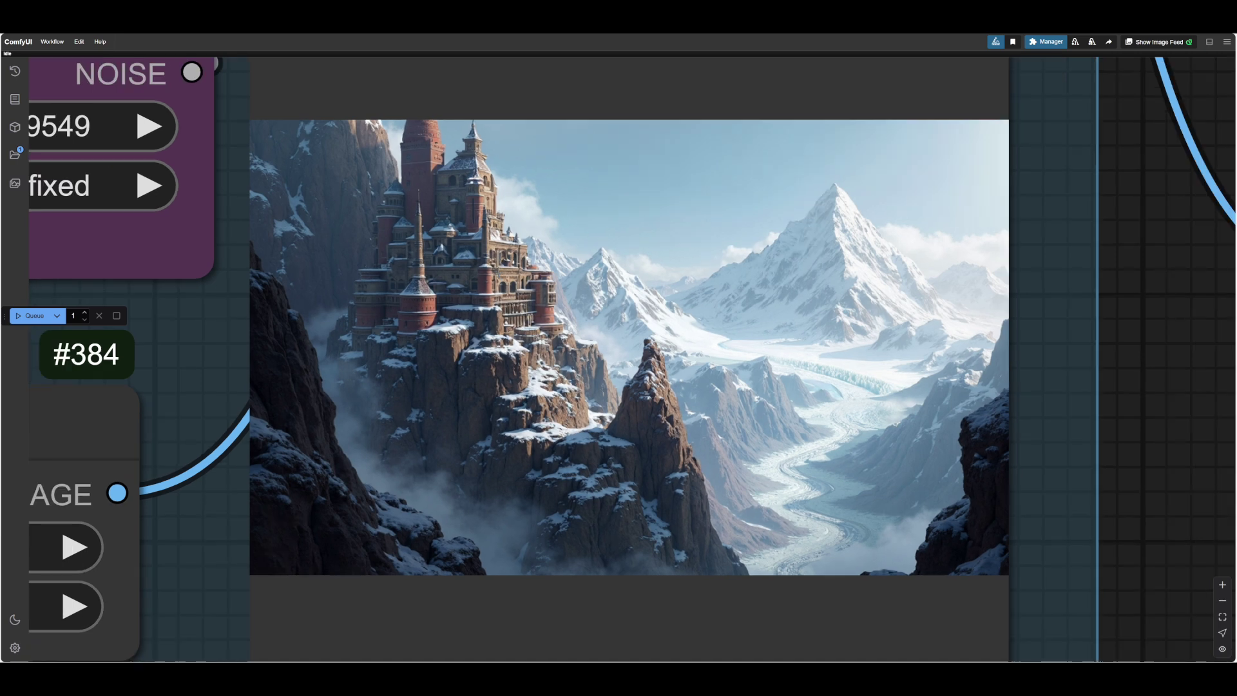
scroll(527, 297, "down", 1)
scroll(528, 296, "down", 1)
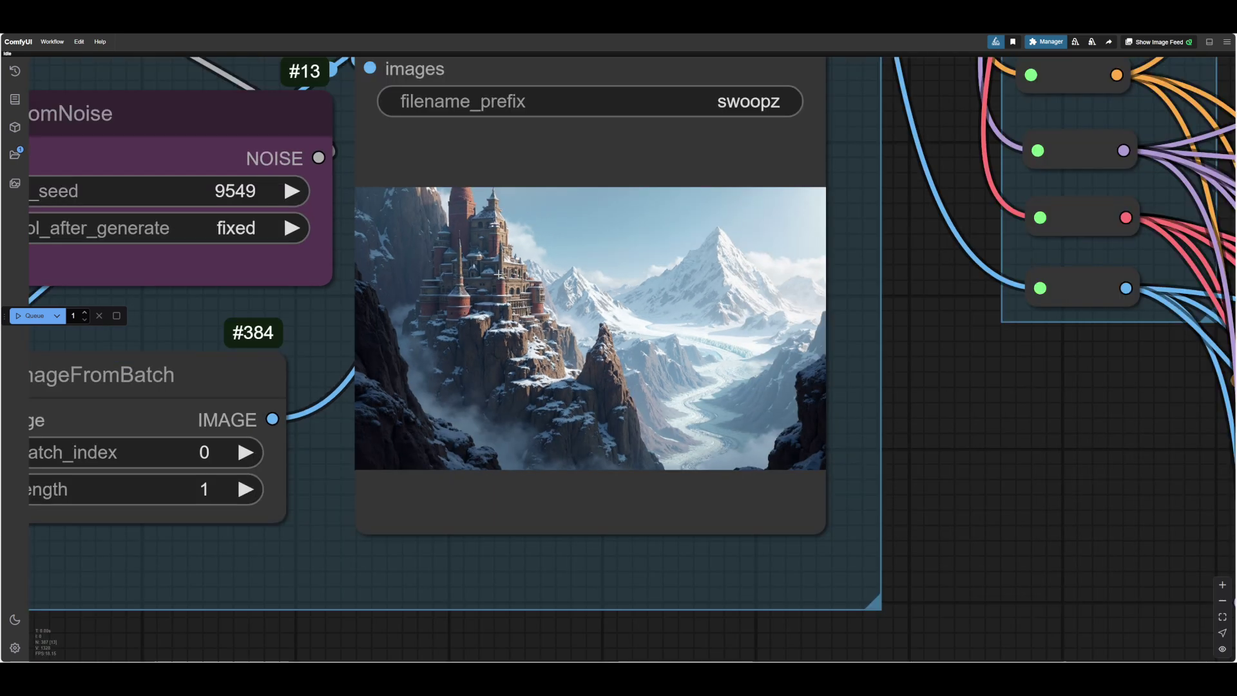
scroll(741, 567, "down", 2)
left_click_drag(419, 602, 549, 577)
scroll(548, 575, "down", 3)
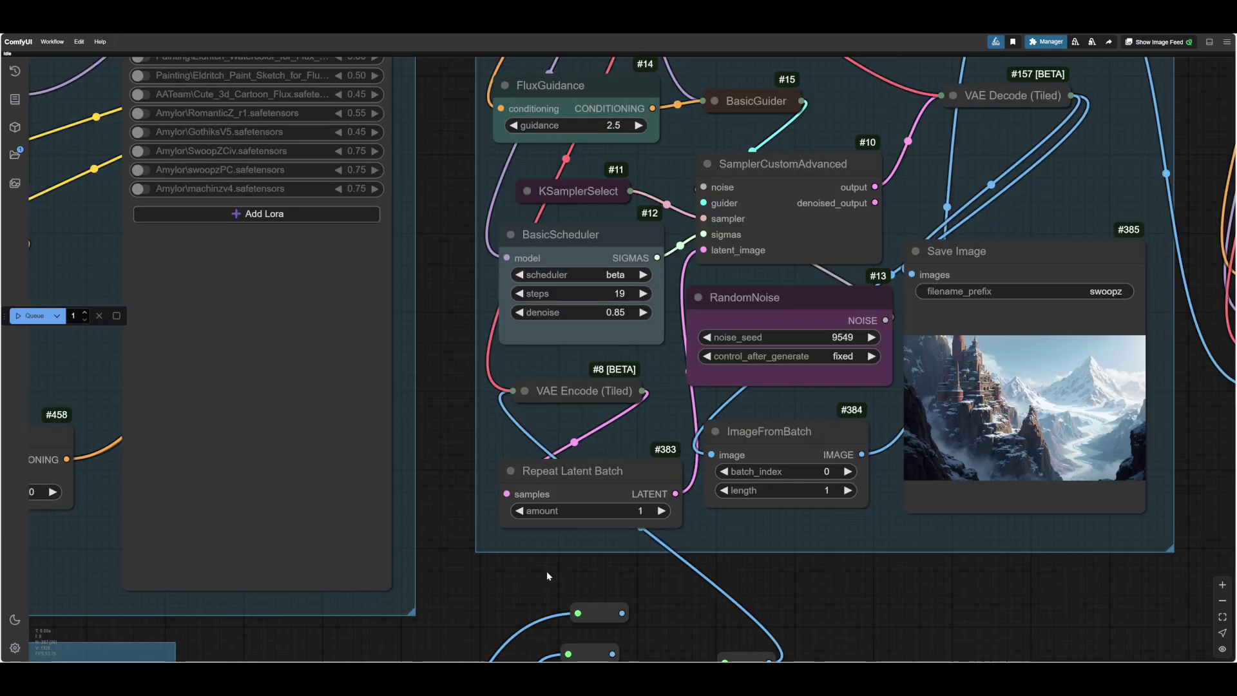
- Generate the first futuristic mountain-city image with SwoopZCiv at noise seed 9549
scroll(475, 476, "up", 2)
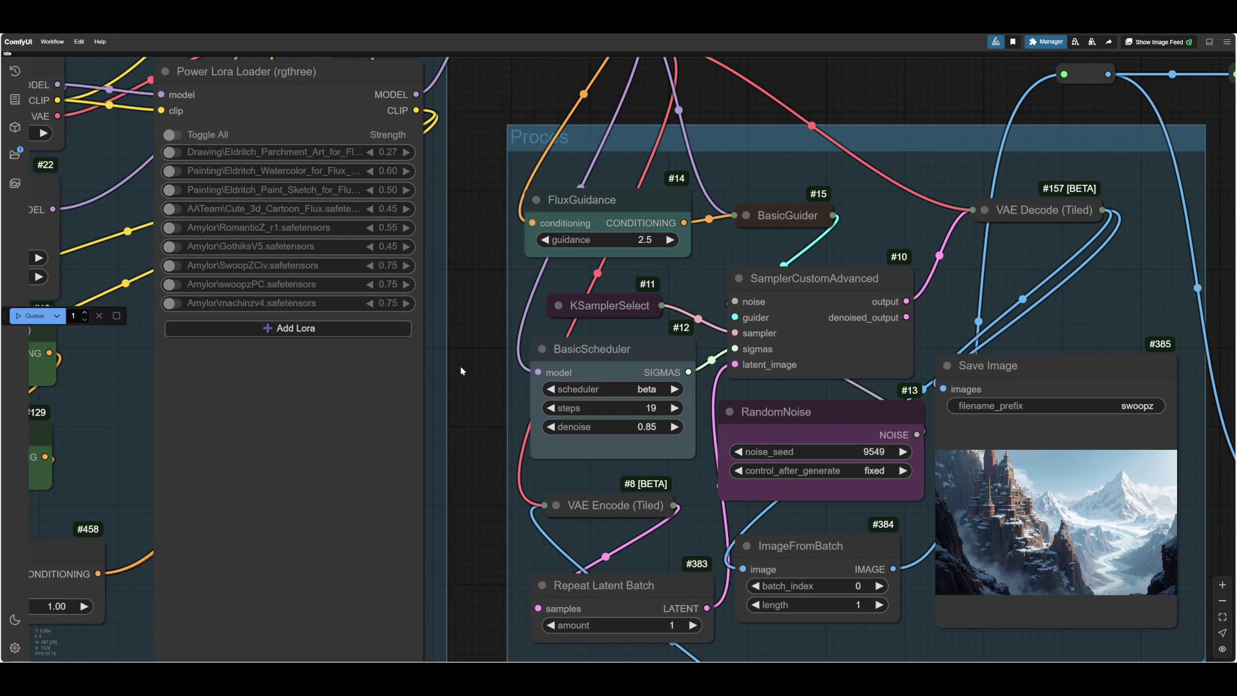
scroll(961, 499, "up", 5)
left_click_drag(960, 503, 1191, 507)
scroll(980, 478, "up", 3)
scroll(1085, 480, "up", 2)
scroll(1135, 497, "up", 1)
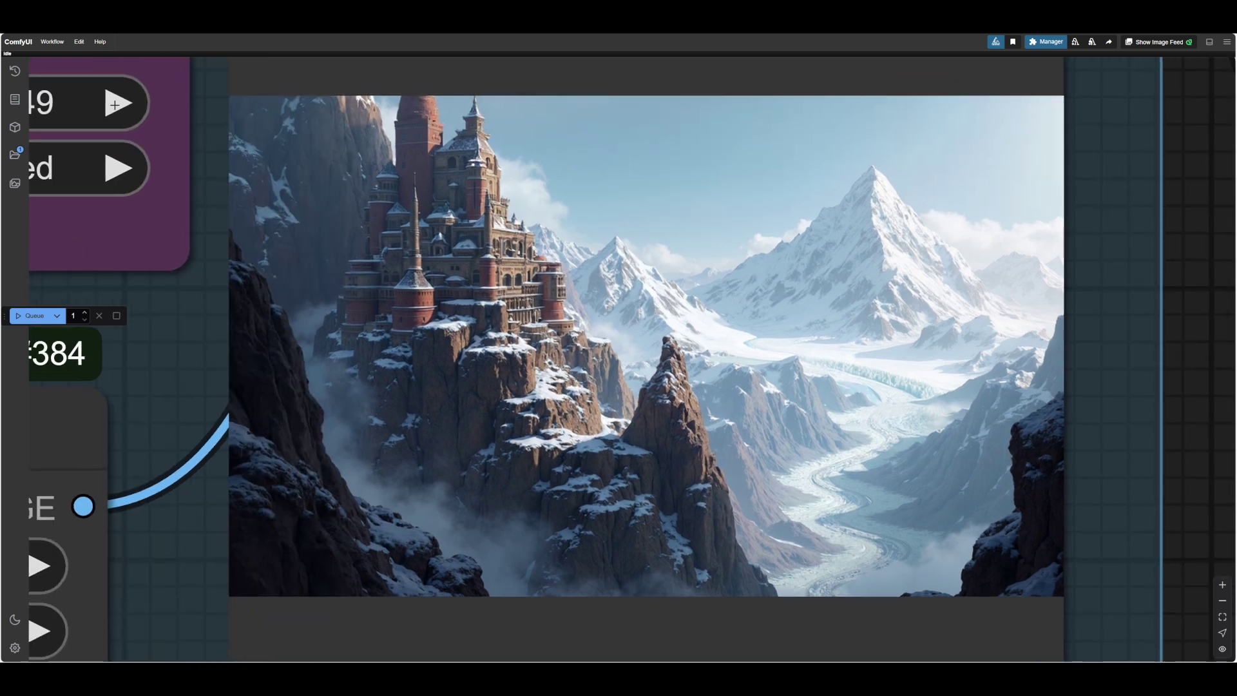
key("ctrl+Return")
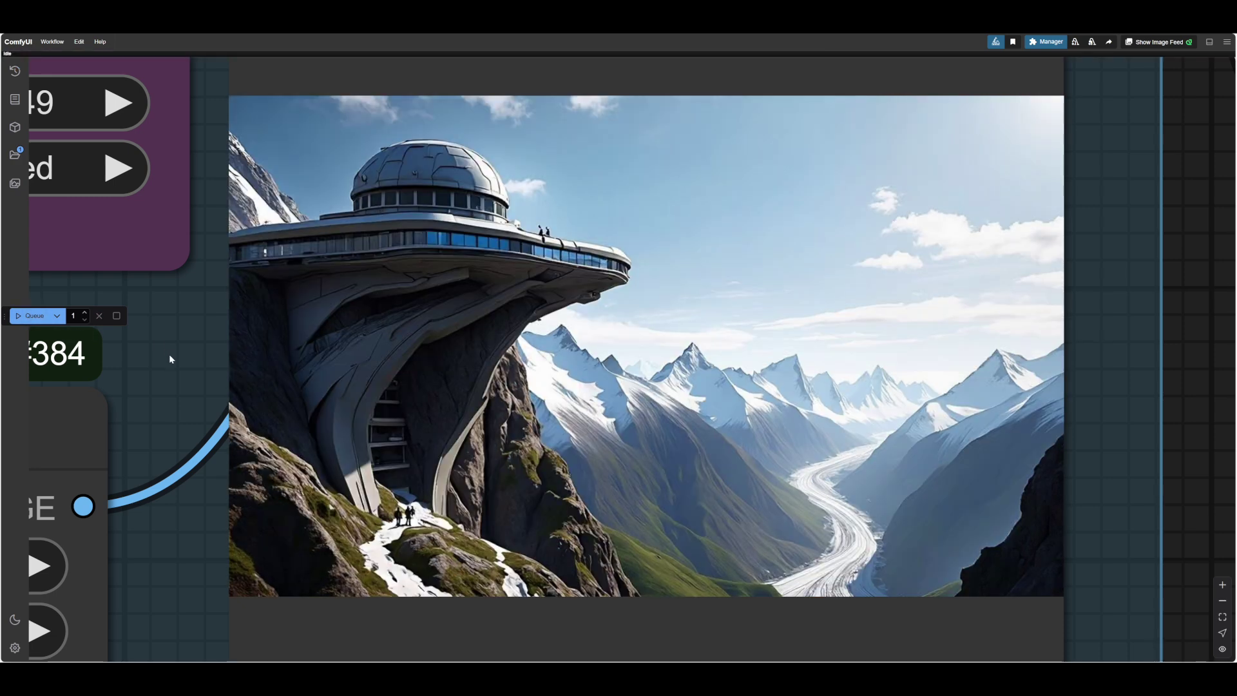
- Queue another SwoopZCiv generation at seed 9550
scroll(972, 475, "down", 7)
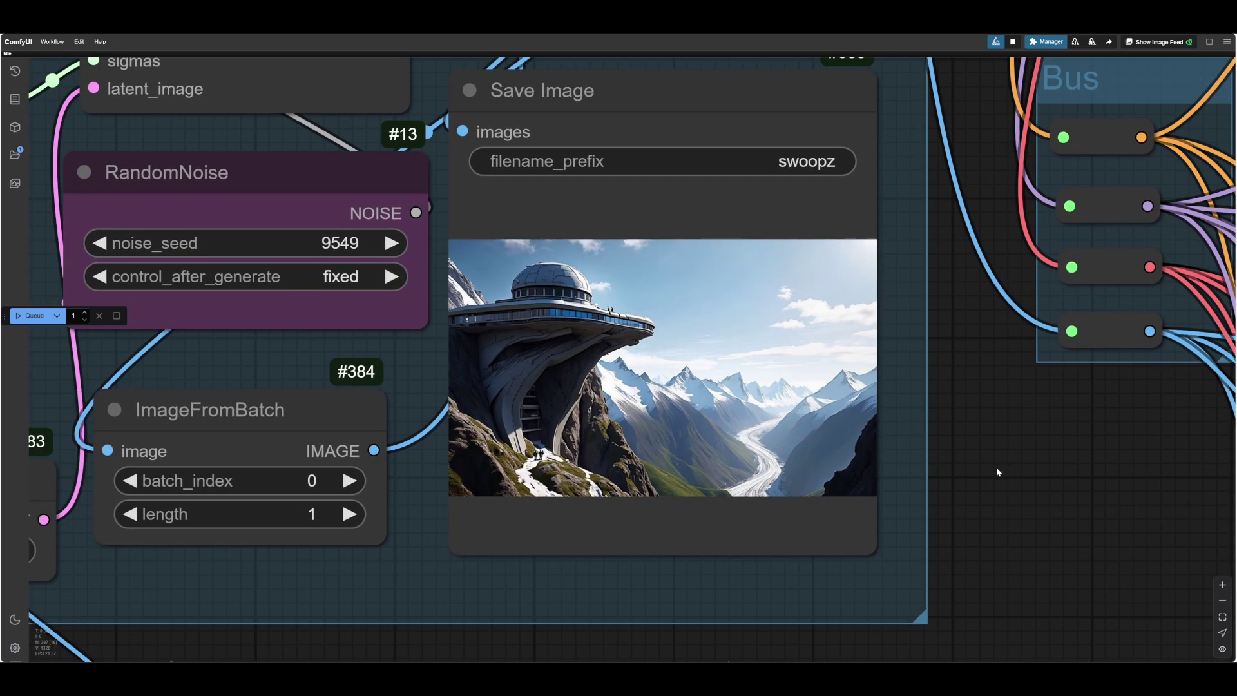
scroll(980, 447, "up", 4)
scroll(981, 447, "down", 3)
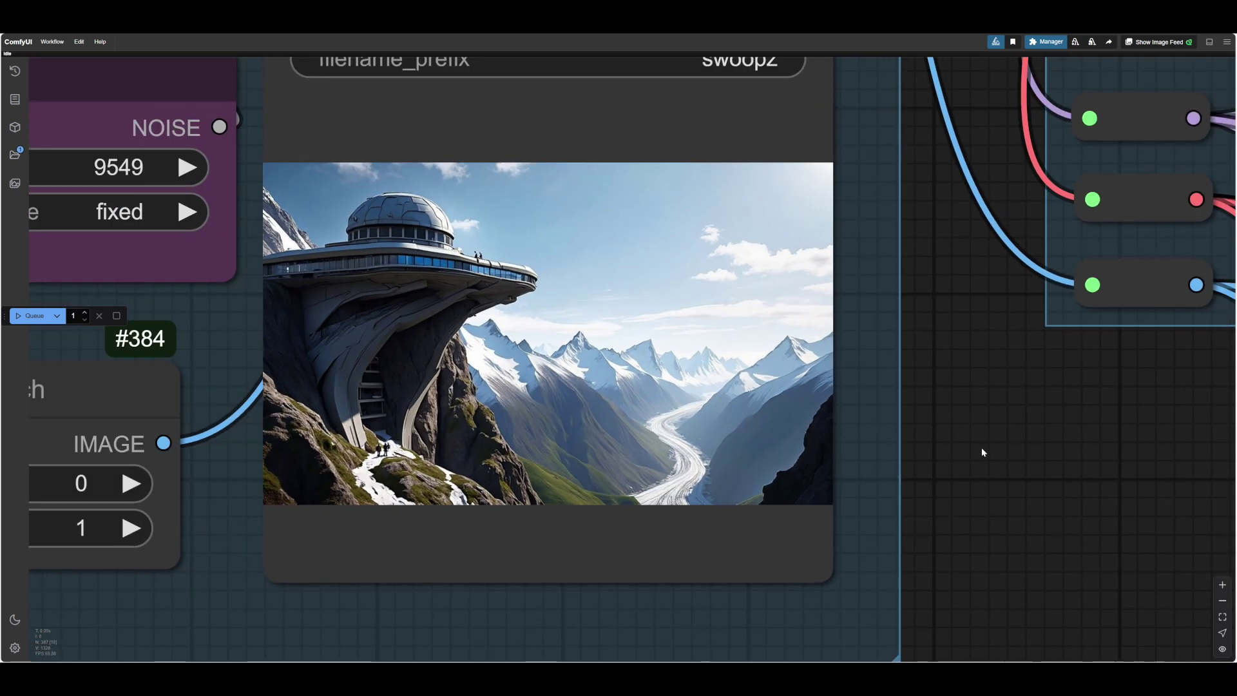
scroll(609, 358, "up", 6)
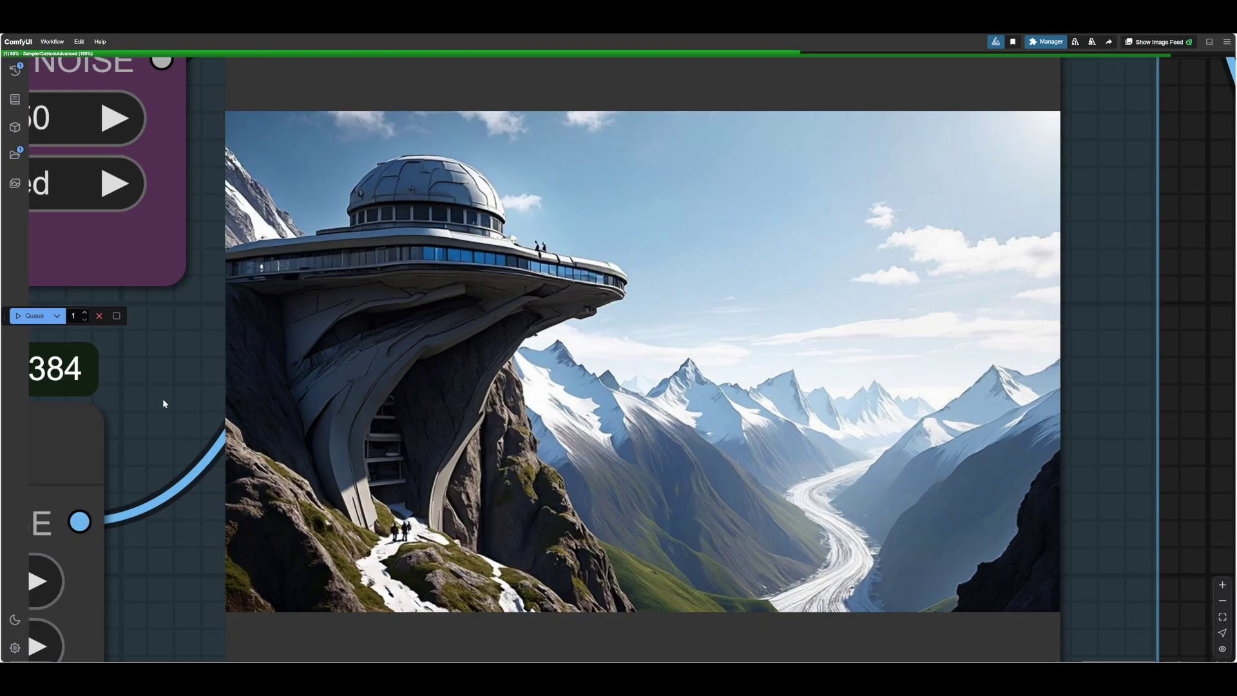
scroll(161, 373, "down", 2)
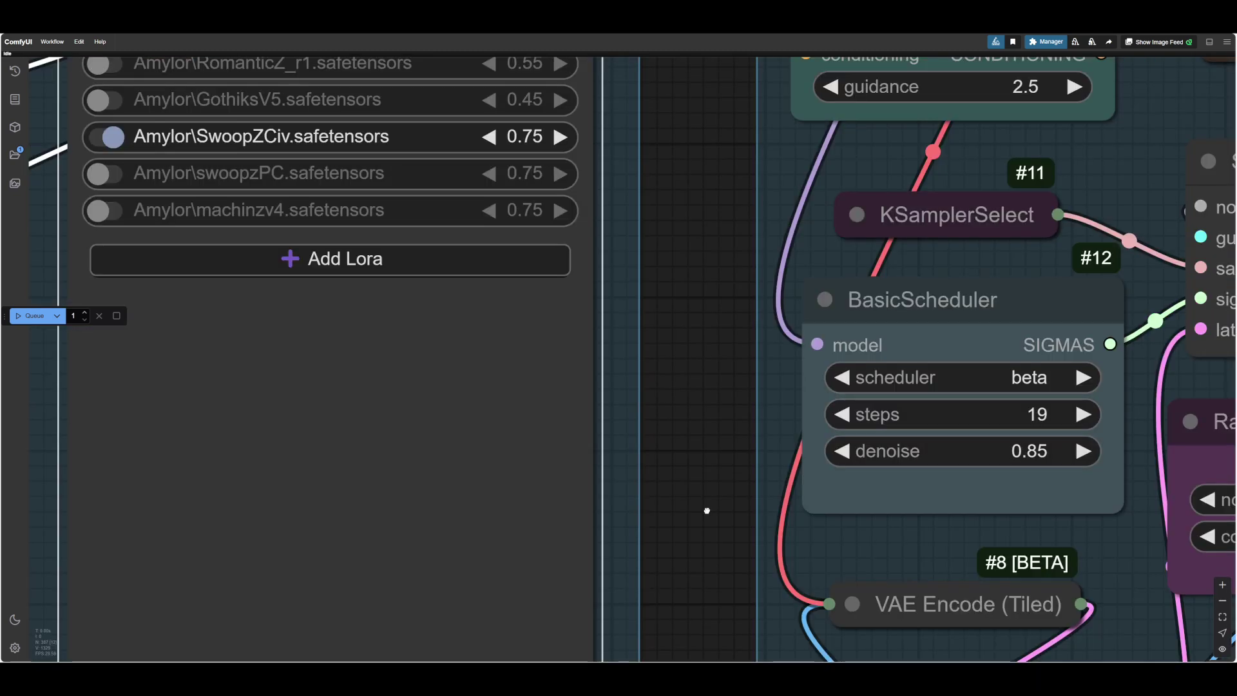
left_click_drag(707, 509, 563, 419)
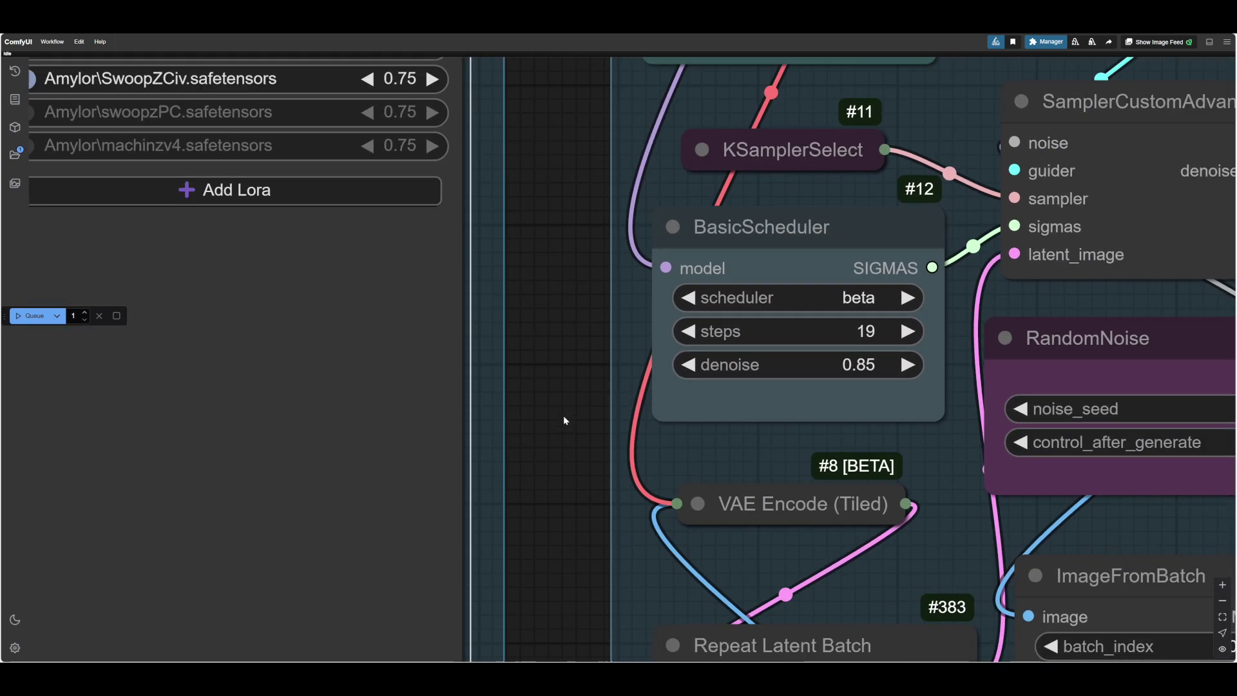
left_click(32, 316)
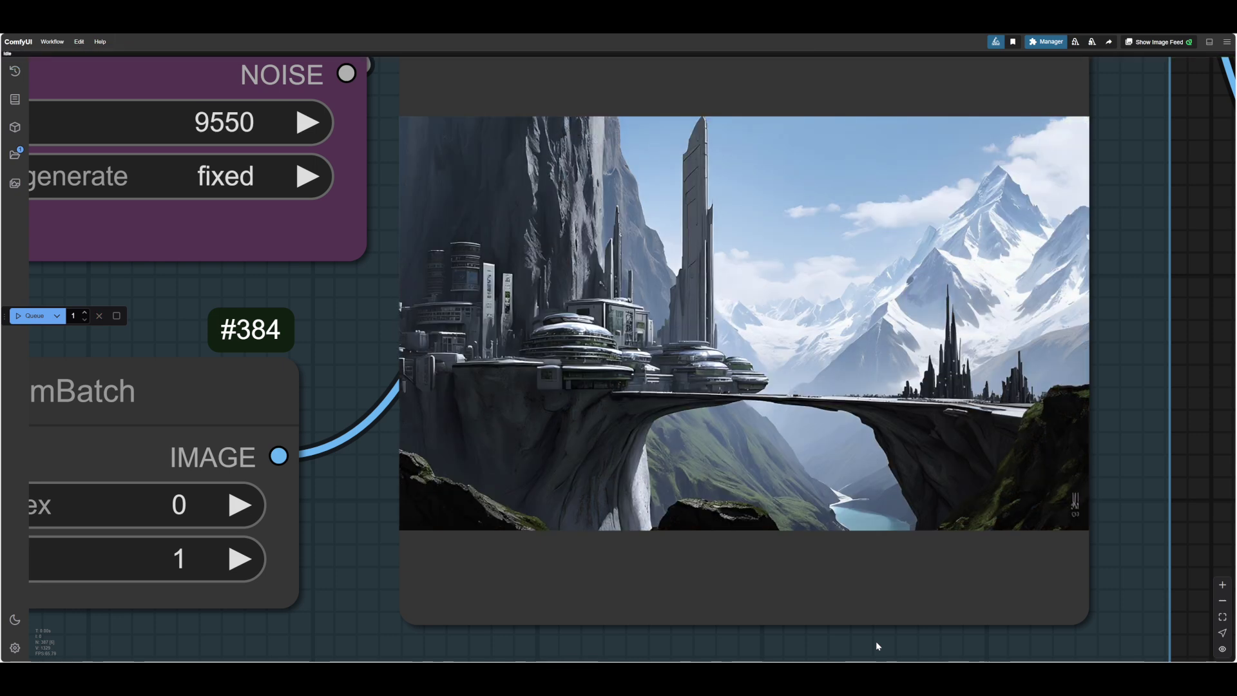
- Generate the SwoopZCiv image at noise seed 9551
scroll(357, 571, "down", 1)
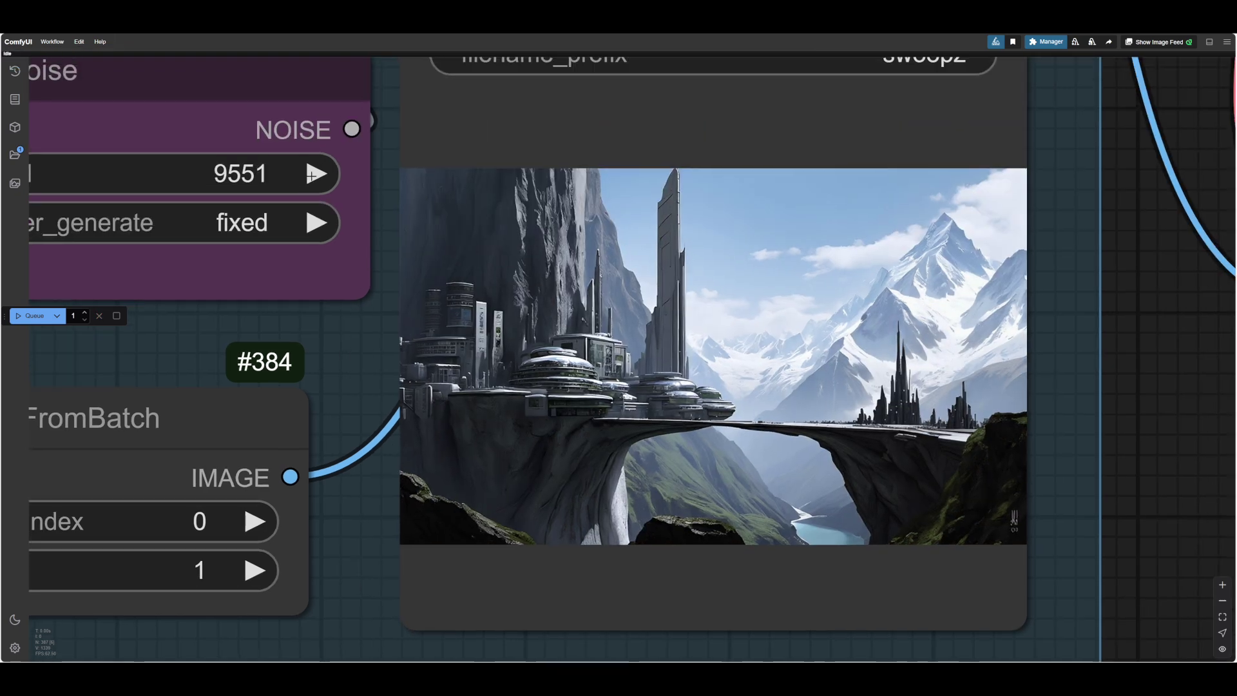
scroll(452, 397, "up", 3)
left_click_drag(330, 327, 274, 333)
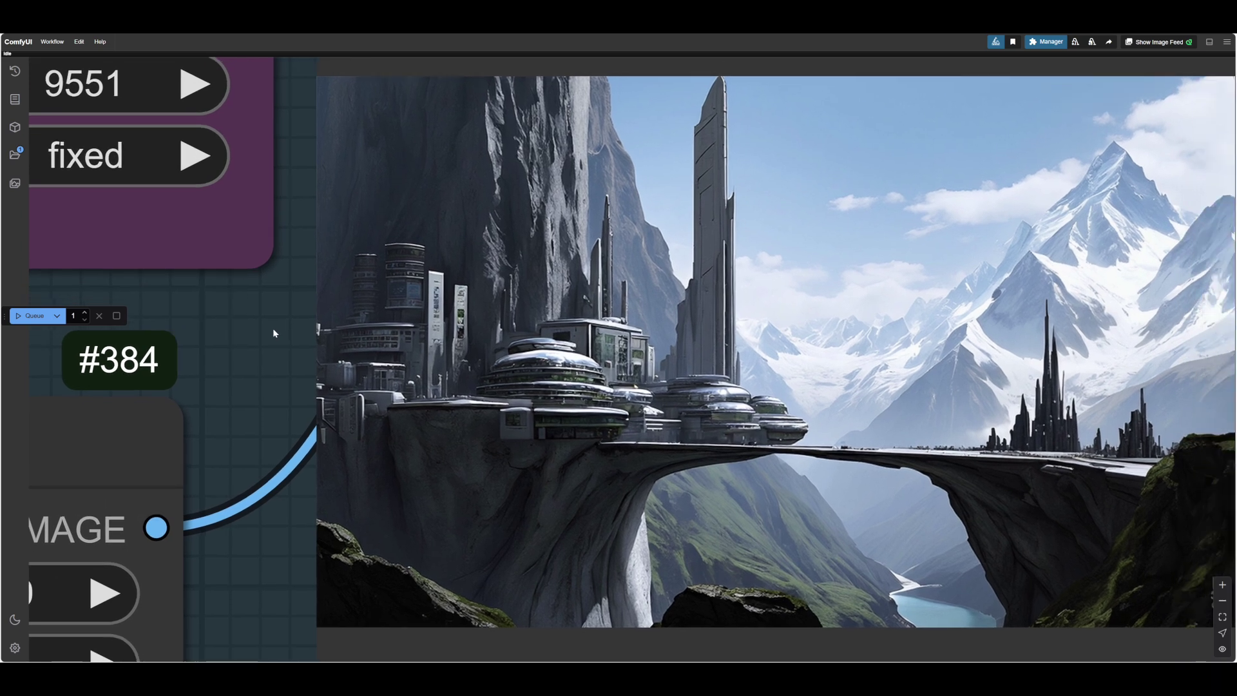
scroll(272, 328, "down", 3)
left_click_drag(273, 335, 300, 335)
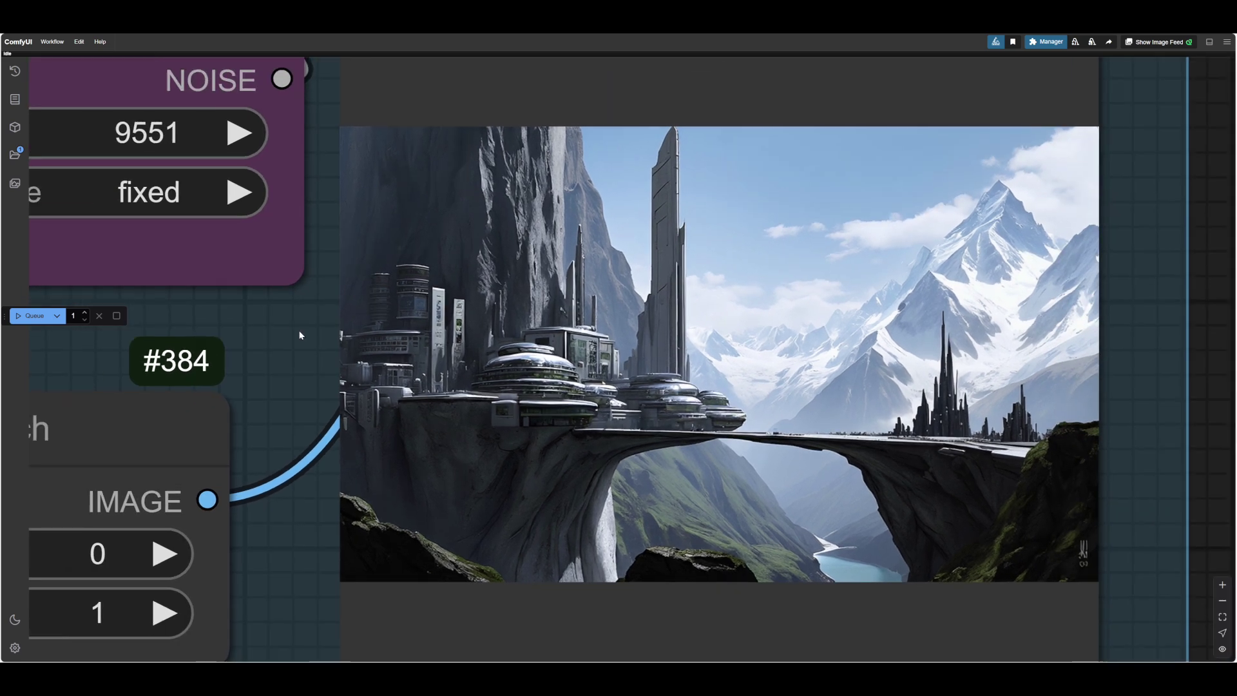
left_click(32, 315)
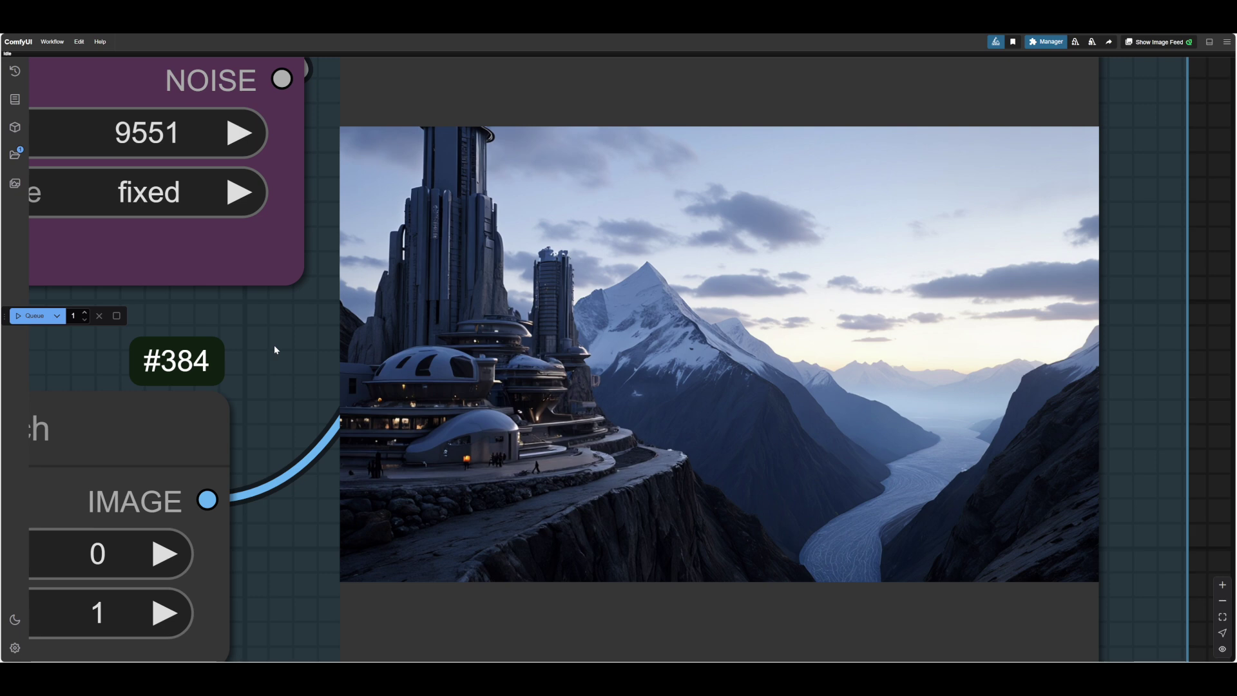
scroll(274, 346, "down", 5)
- Generate a mountain-city image using the swoopzPC LoRA at seed 9551
scroll(293, 390, "left", 15)
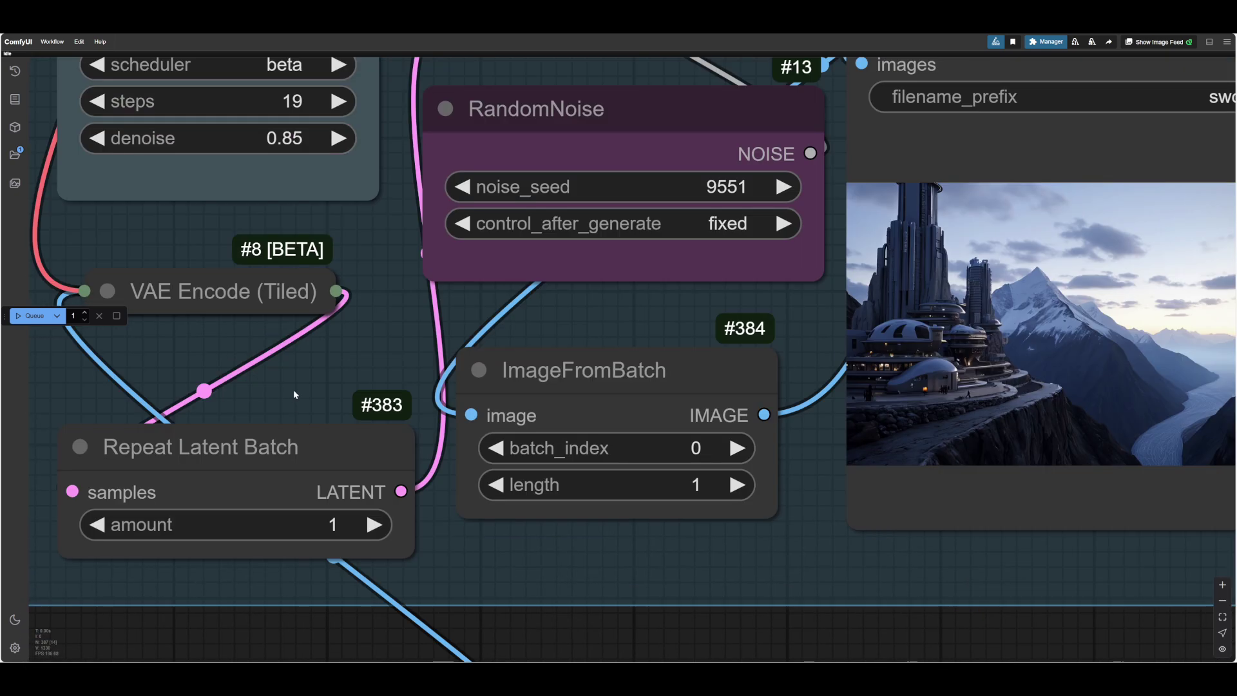
scroll(292, 390, "up", 5)
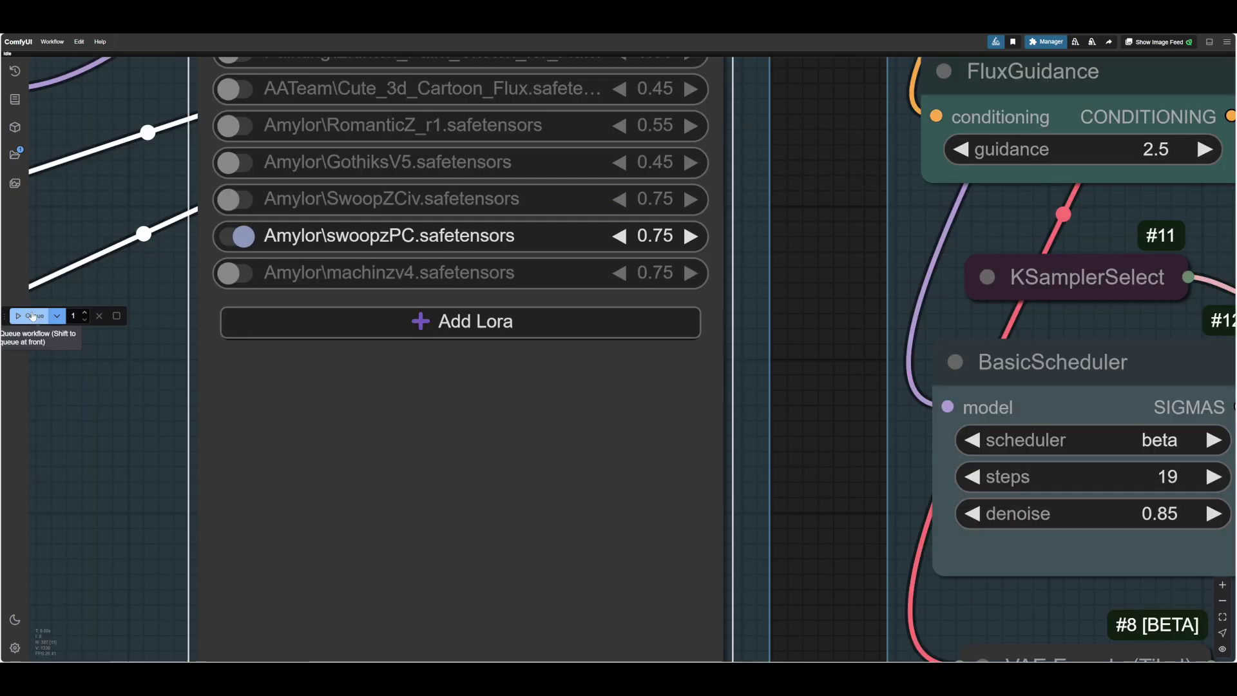
left_click(34, 317)
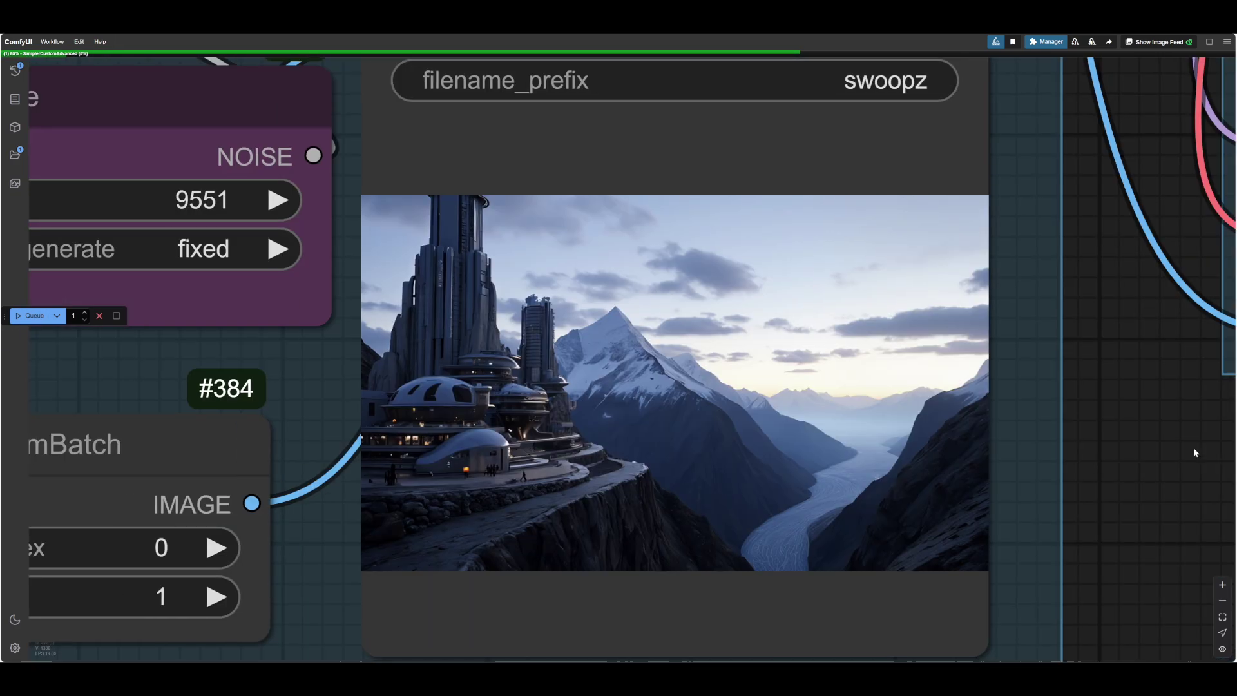
left_click_drag(1194, 447, 1197, 432)
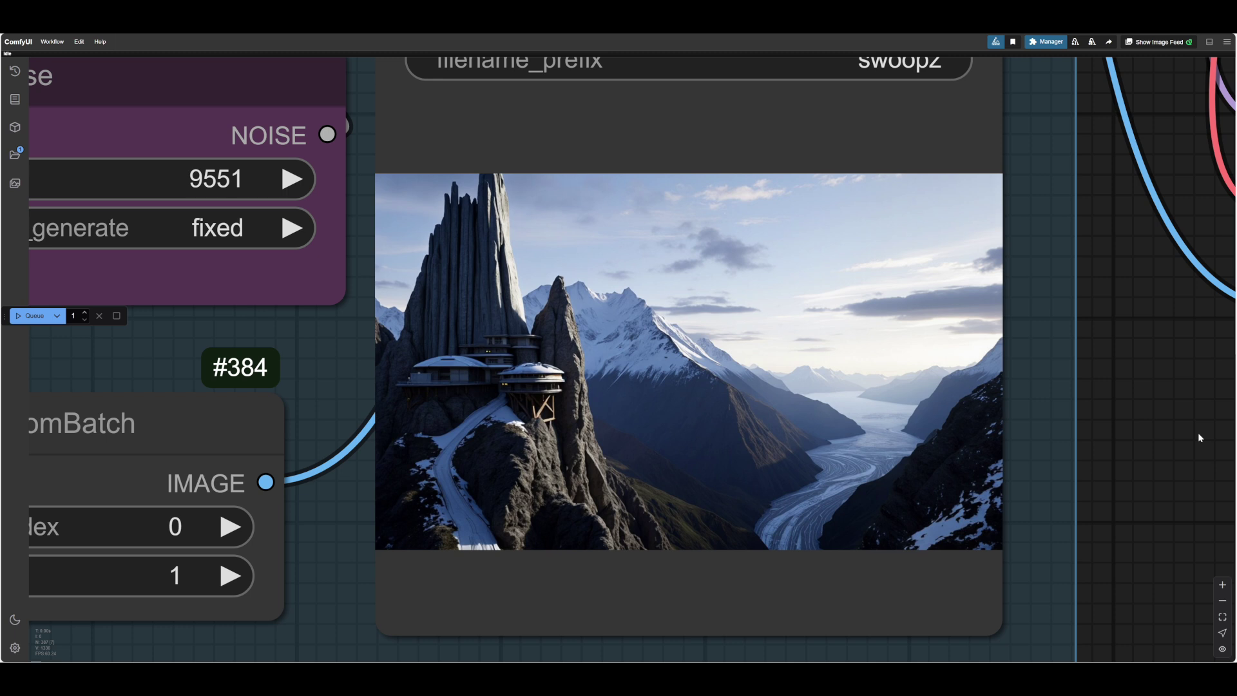
scroll(483, 366, "up", 3)
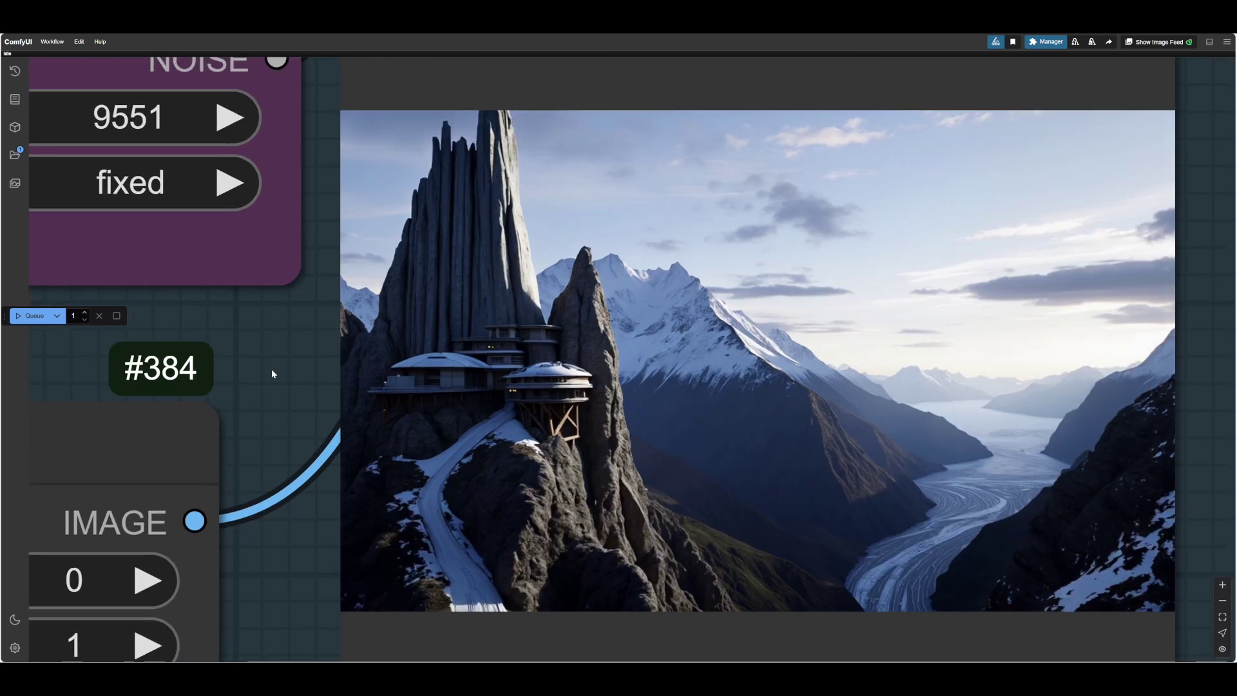
- Raise the noise seed to 9552 and generate another swoopzPC image
left_click(221, 114)
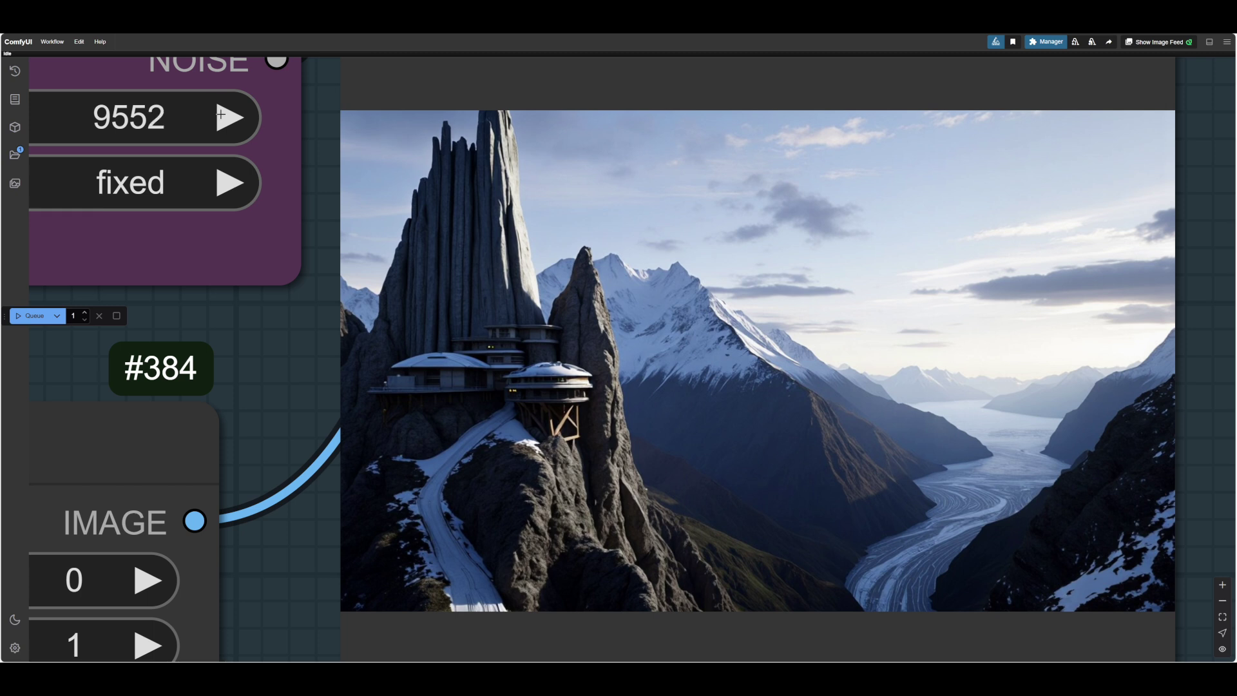
left_click(37, 316)
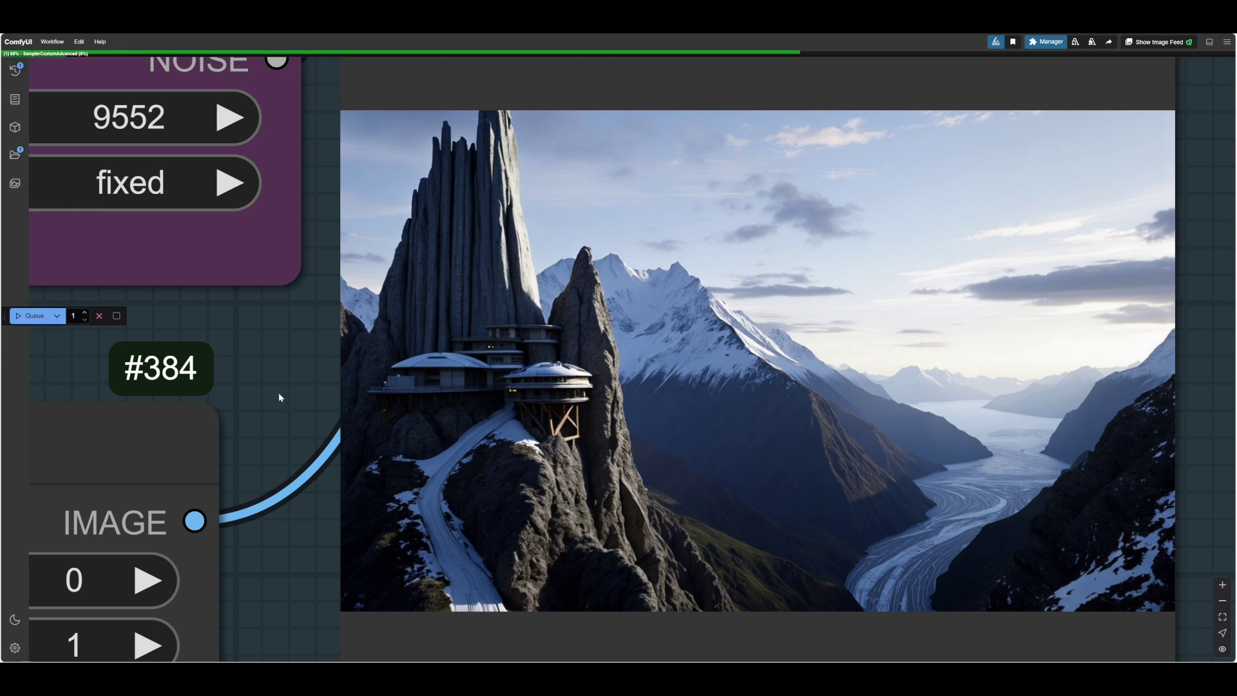
scroll(279, 394, "down", 1)
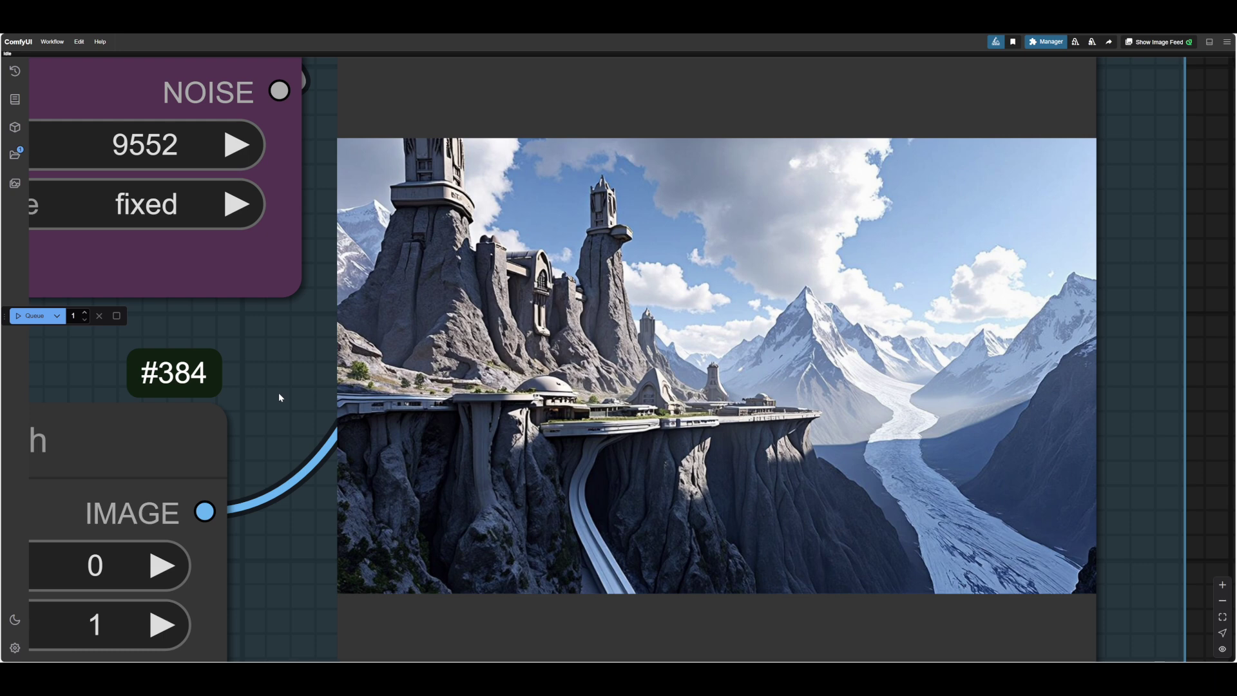
scroll(231, 362, "right", 1)
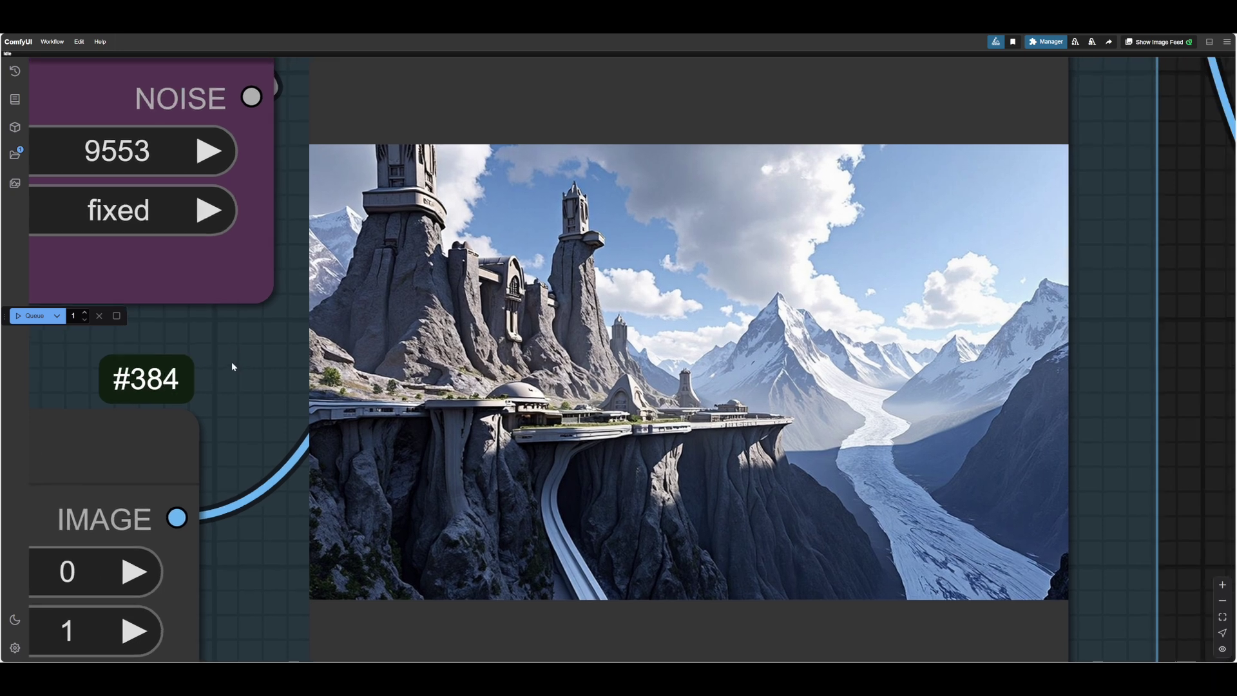
- Render another cliffside city image with the noise seed at 9554
scroll(231, 361, "up", 1)
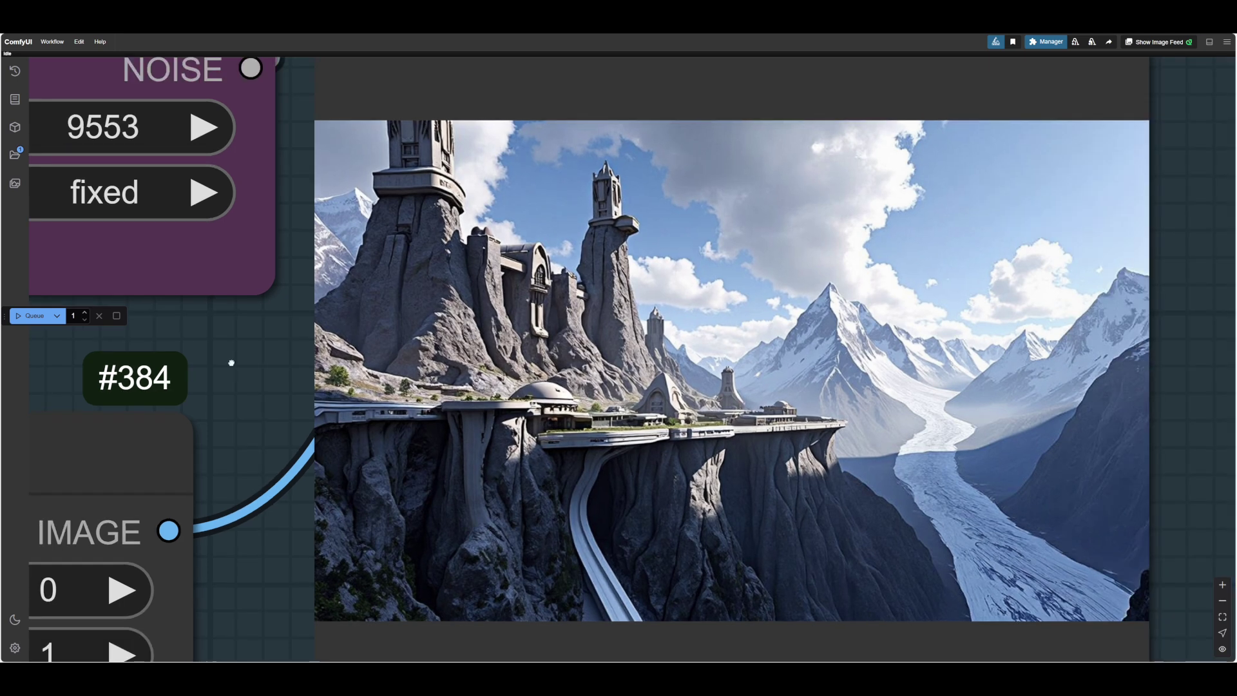
left_click_drag(231, 361, 202, 360)
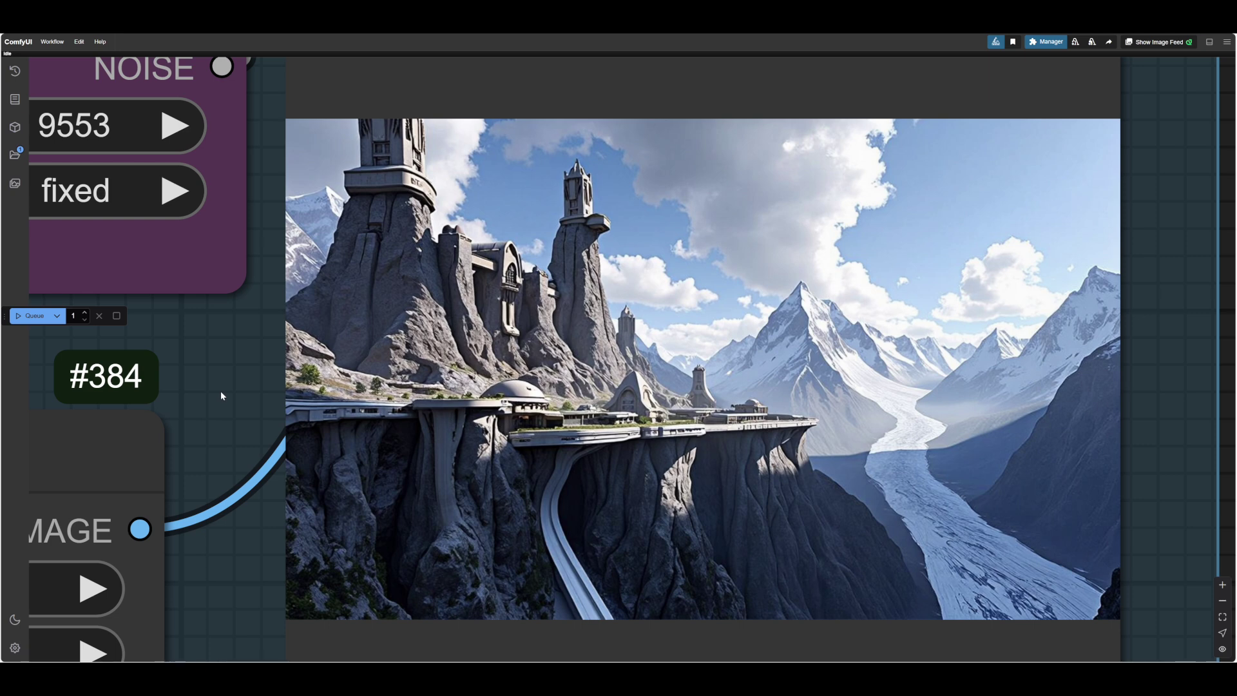
left_click(32, 316)
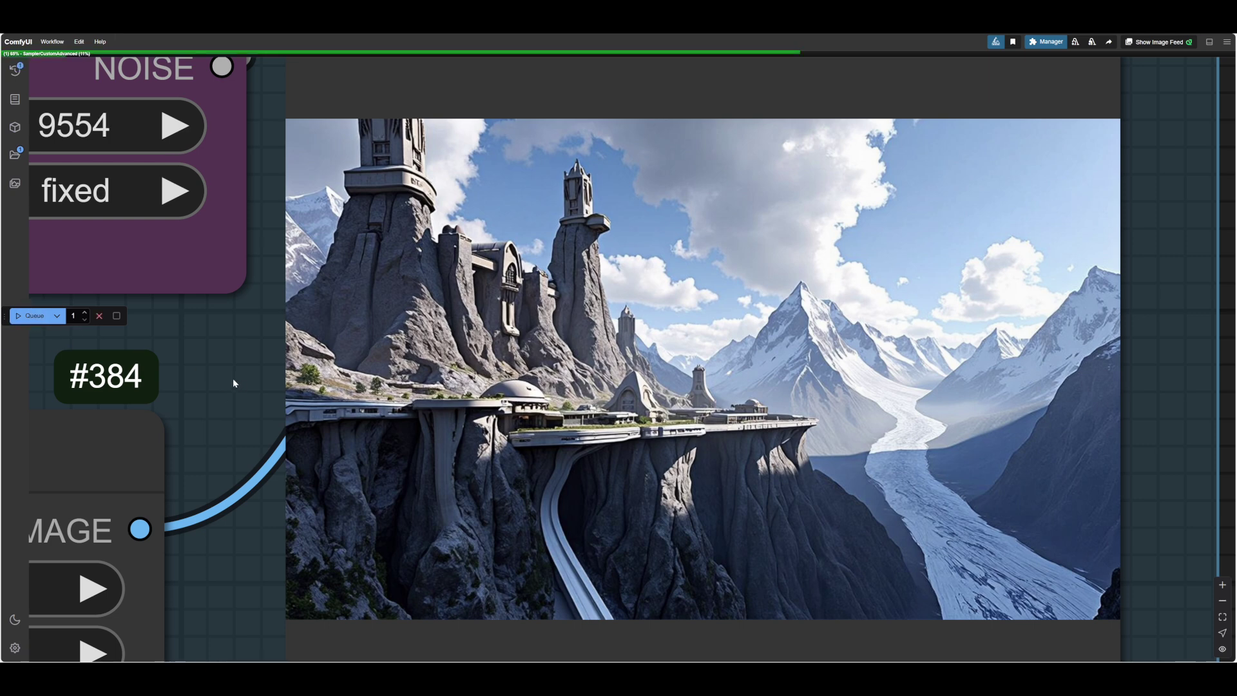